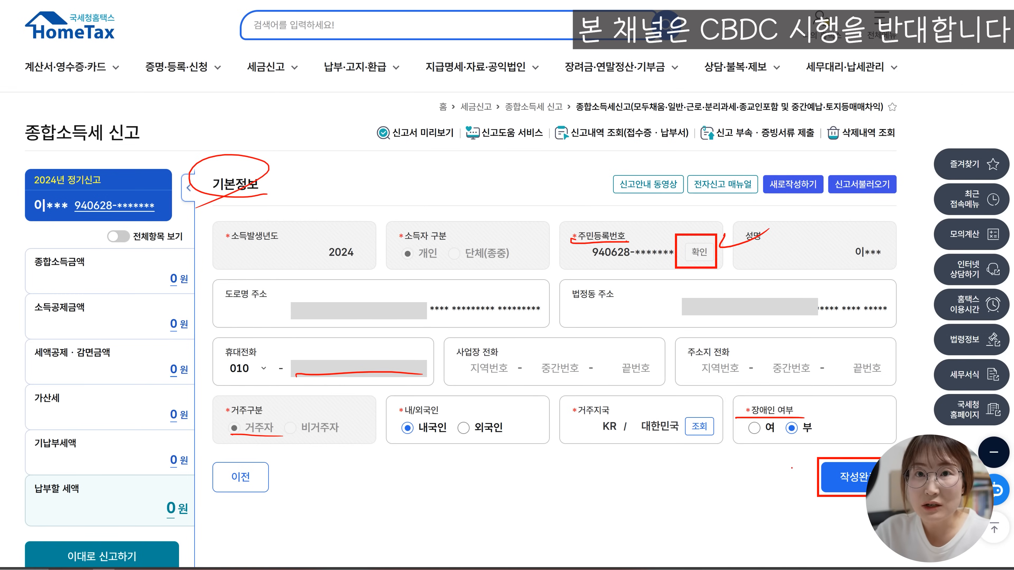
{"action": "left_click_drag", "start_coordinate": [789, 463], "coordinate": [829, 447]}
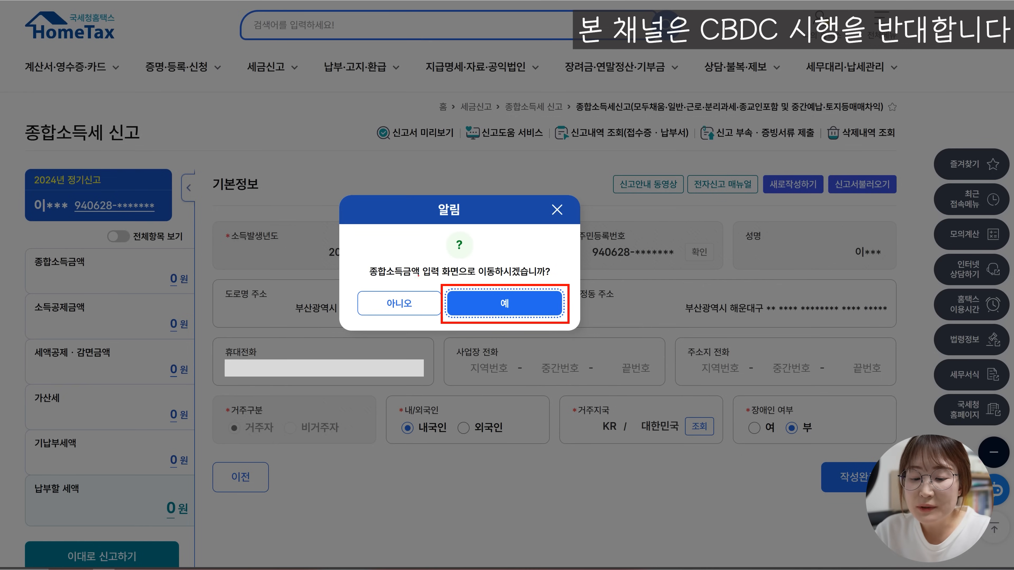
{"action": "left_click_drag", "start_coordinate": [371, 276], "coordinate": [542, 280]}
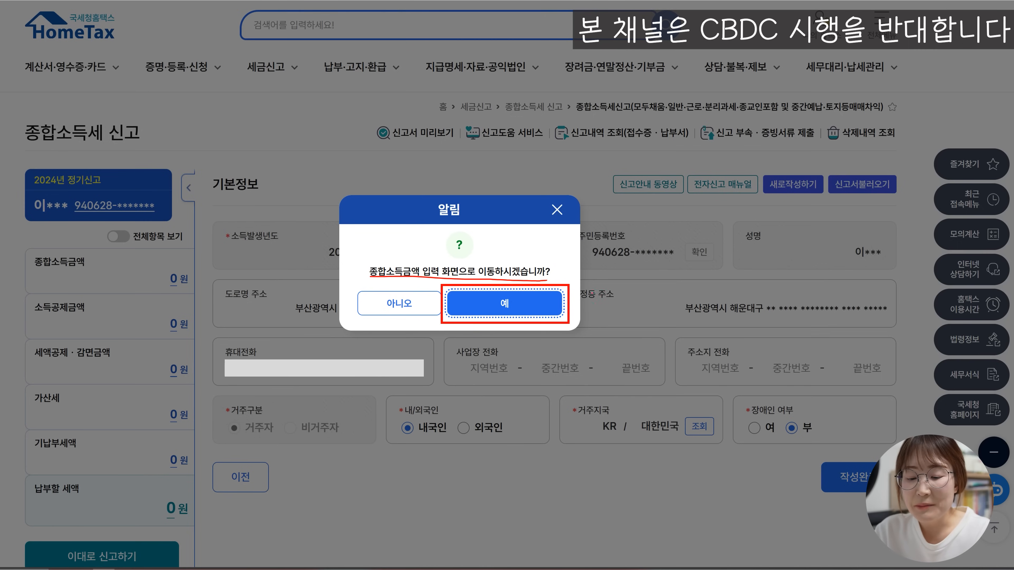
{"action": "left_click_drag", "start_coordinate": [583, 294], "coordinate": [614, 295]}
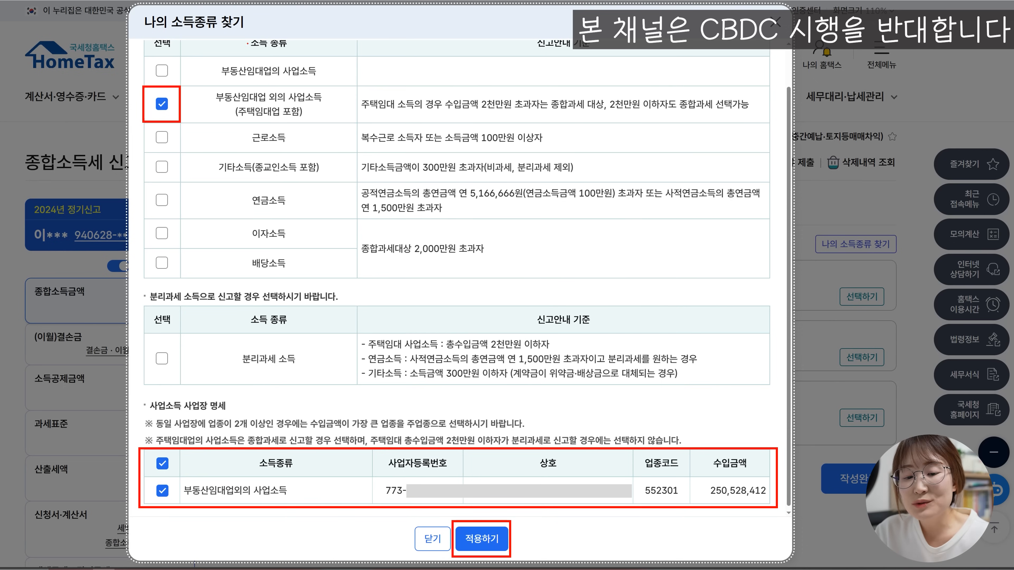
{"action": "left_click_drag", "start_coordinate": [145, 28], "coordinate": [280, 28]}
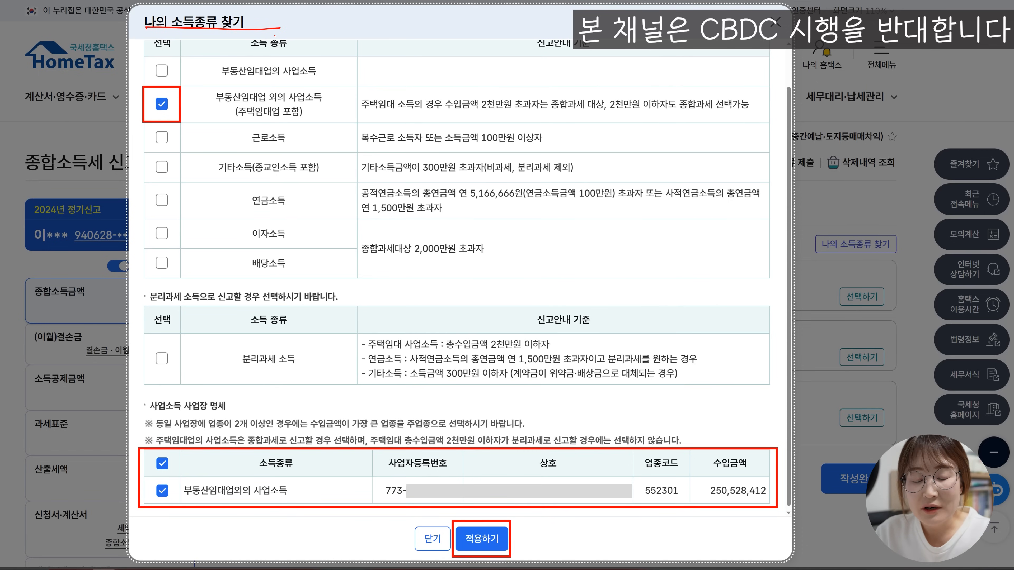
{"action": "left_click_drag", "start_coordinate": [209, 106], "coordinate": [334, 109]}
{"action": "left_click_drag", "start_coordinate": [269, 105], "coordinate": [277, 107]}
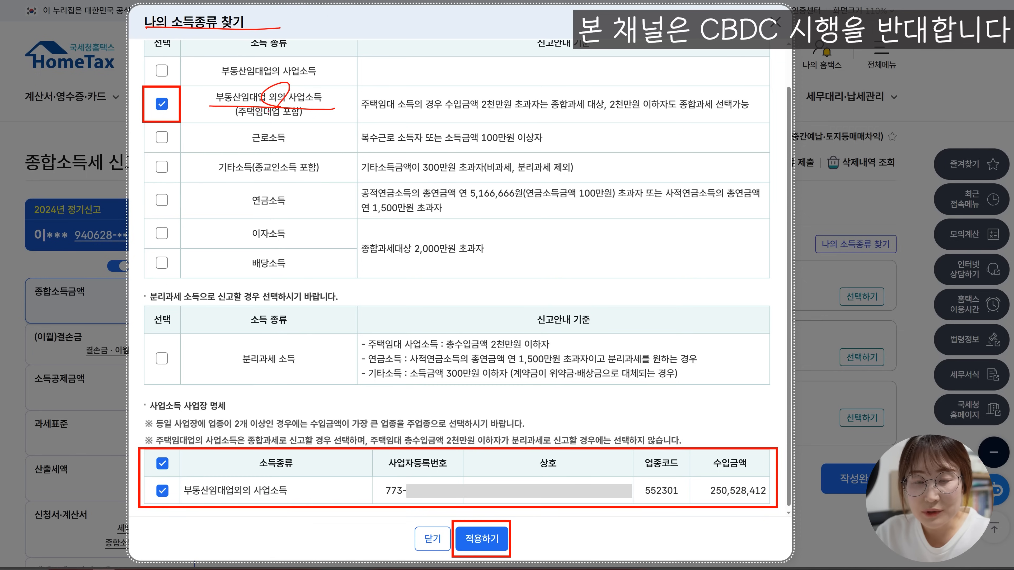
{"action": "left_click_drag", "start_coordinate": [155, 414], "coordinate": [254, 409]}
{"action": "left_click_drag", "start_coordinate": [189, 498], "coordinate": [282, 499]}
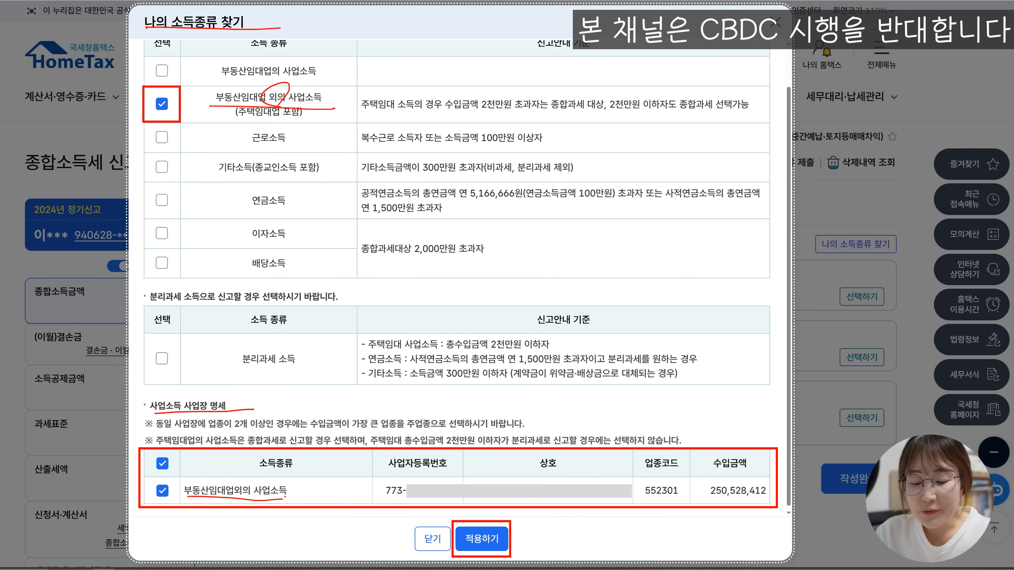
{"action": "left_click_drag", "start_coordinate": [375, 501], "coordinate": [448, 502]}
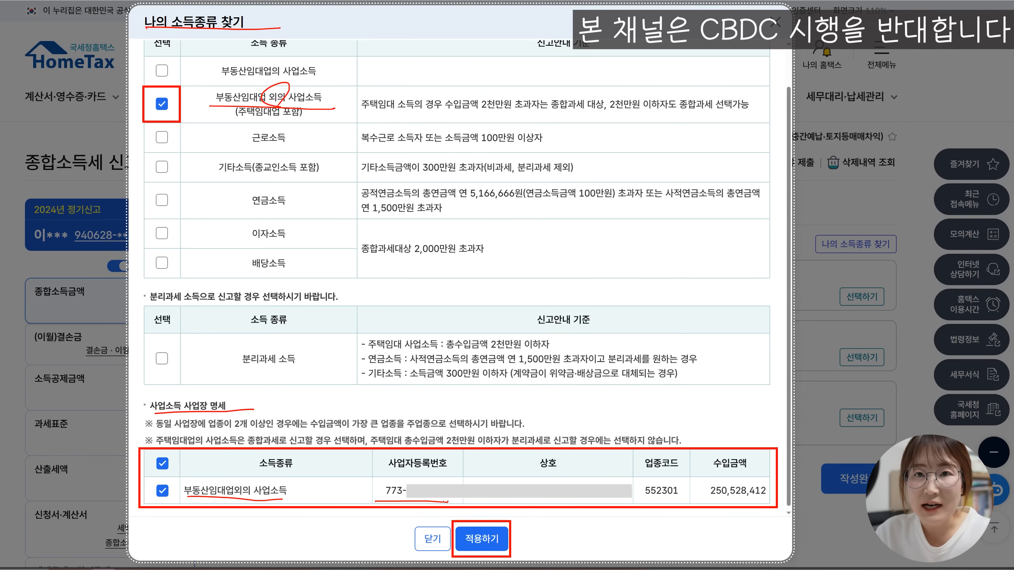
{"action": "left_click_drag", "start_coordinate": [376, 471], "coordinate": [440, 474]}
{"action": "left_click_drag", "start_coordinate": [637, 496], "coordinate": [764, 500]}
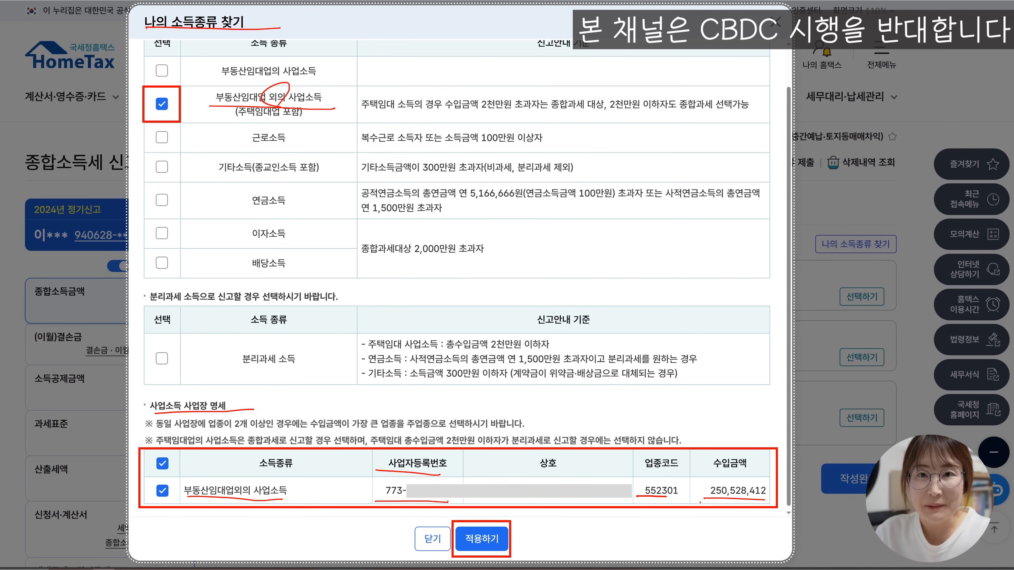
{"action": "mouse_move", "coordinate": [701, 490]}
{"action": "left_mouse_down"}
{"action": "mouse_move", "coordinate": [628, 530]}
{"action": "mouse_move", "coordinate": [684, 527]}
{"action": "mouse_move", "coordinate": [689, 537]}
{"action": "mouse_move", "coordinate": [731, 524]}
{"action": "mouse_move", "coordinate": [740, 536]}
{"action": "mouse_move", "coordinate": [762, 519]}
{"action": "mouse_move", "coordinate": [785, 535]}
{"action": "left_mouse_up"}
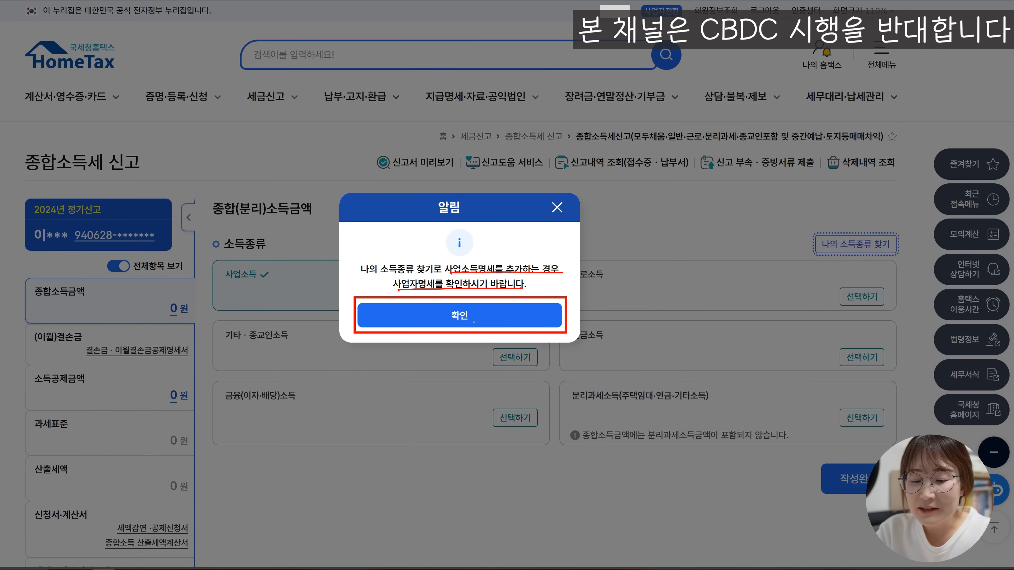
{"action": "left_click", "coordinate": [481, 311]}
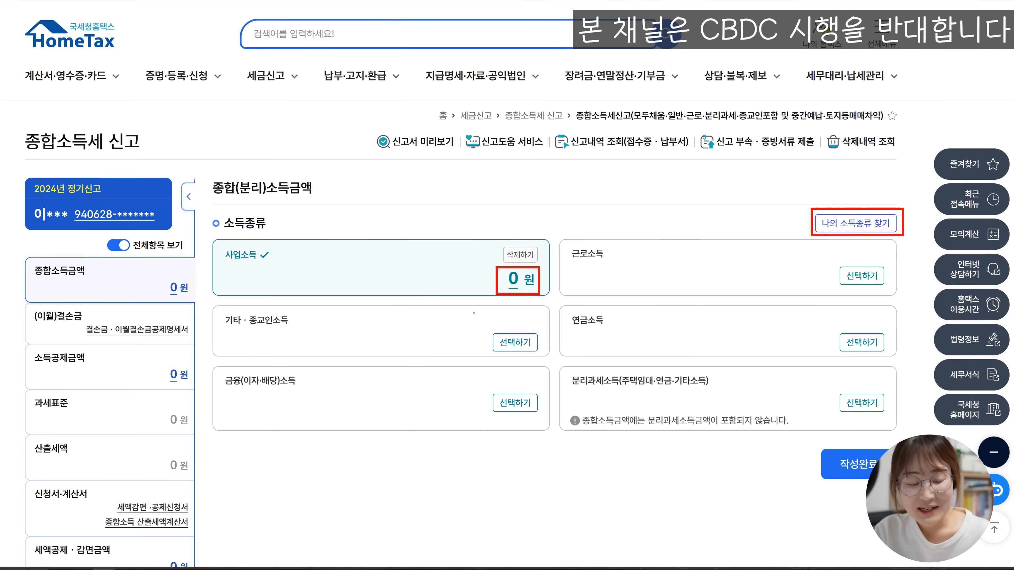
{"action": "left_click_drag", "start_coordinate": [790, 217], "coordinate": [794, 225]}
{"action": "left_click_drag", "start_coordinate": [905, 231], "coordinate": [916, 219]}
{"action": "left_click_drag", "start_coordinate": [918, 225], "coordinate": [928, 218]}
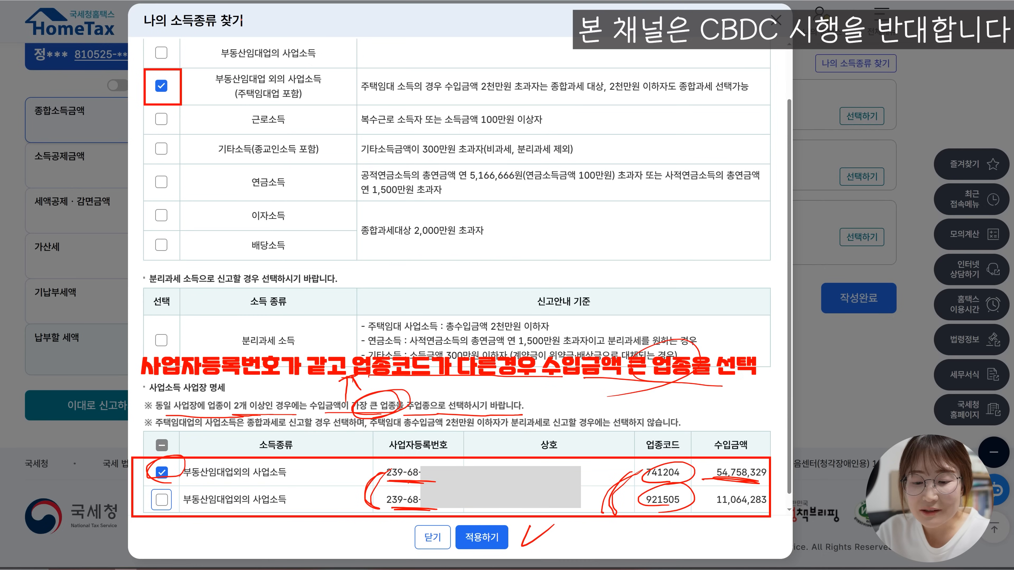
{"action": "mouse_move", "coordinate": [243, 25]}
{"action": "left_mouse_down"}
{"action": "mouse_move", "coordinate": [265, 12]}
{"action": "mouse_move", "coordinate": [168, 78]}
{"action": "left_mouse_up"}
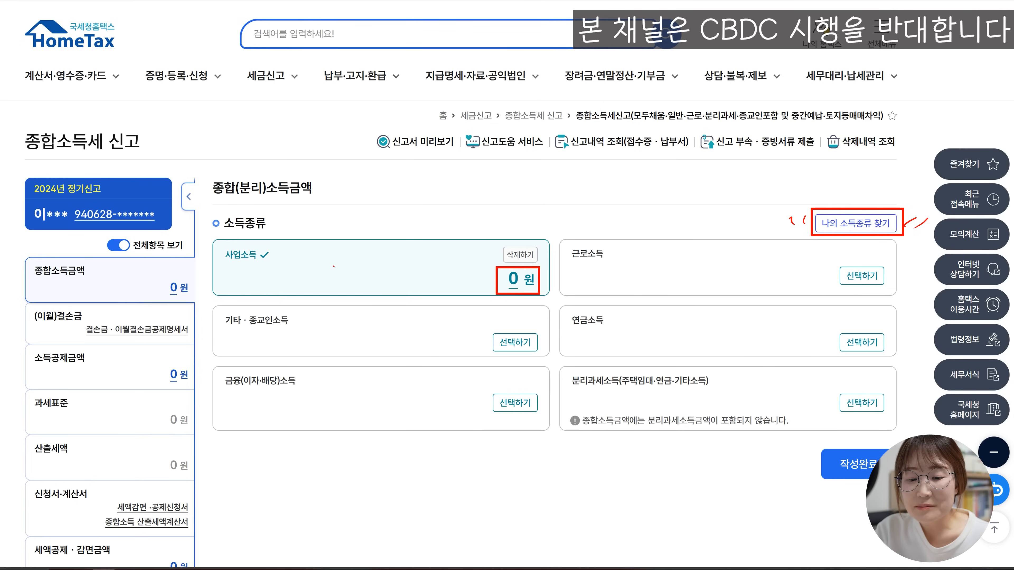
{"action": "left_click_drag", "start_coordinate": [224, 195], "coordinate": [320, 194]}
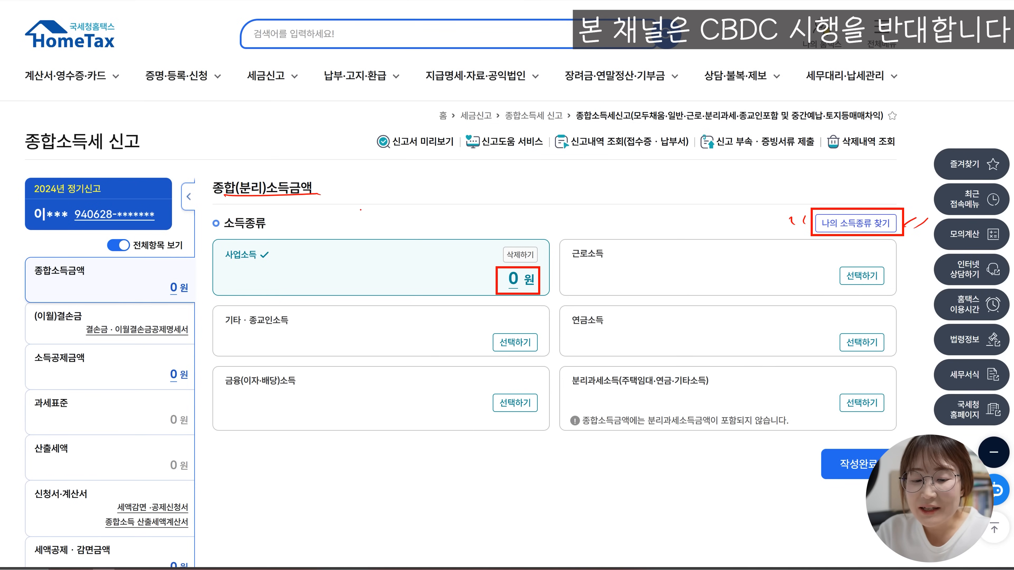
{"action": "left_click_drag", "start_coordinate": [265, 263], "coordinate": [209, 278]}
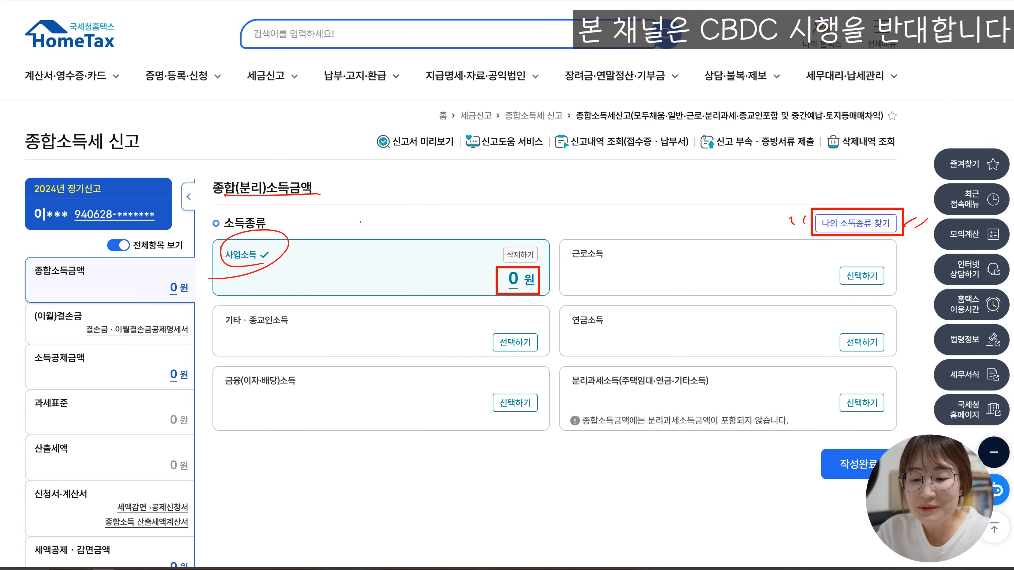
{"action": "left_click_drag", "start_coordinate": [467, 300], "coordinate": [563, 298]}
{"action": "left_click_drag", "start_coordinate": [477, 271], "coordinate": [509, 270]}
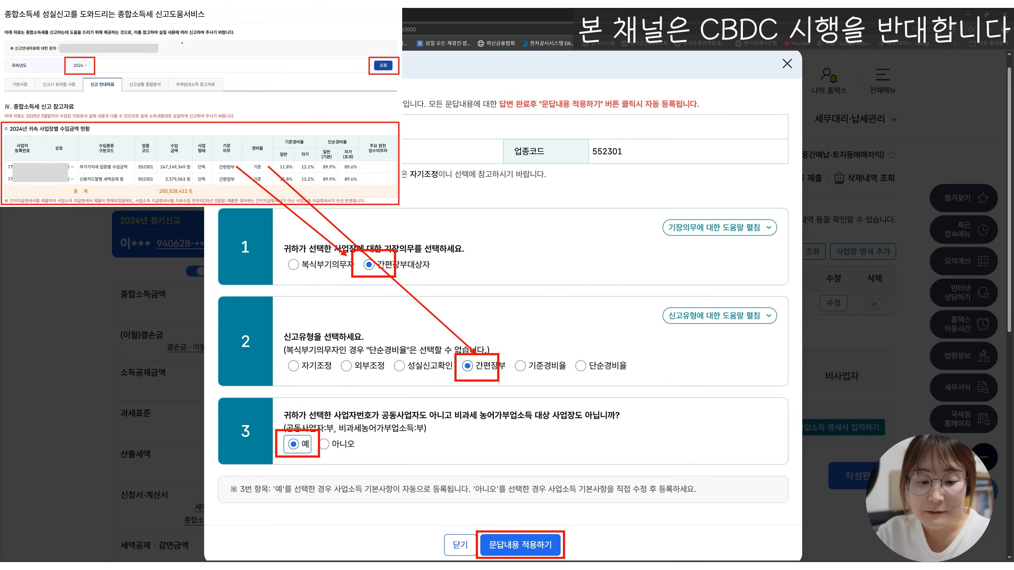
{"action": "left_click_drag", "start_coordinate": [165, 17], "coordinate": [221, 15]}
{"action": "left_click_drag", "start_coordinate": [219, 170], "coordinate": [272, 170]}
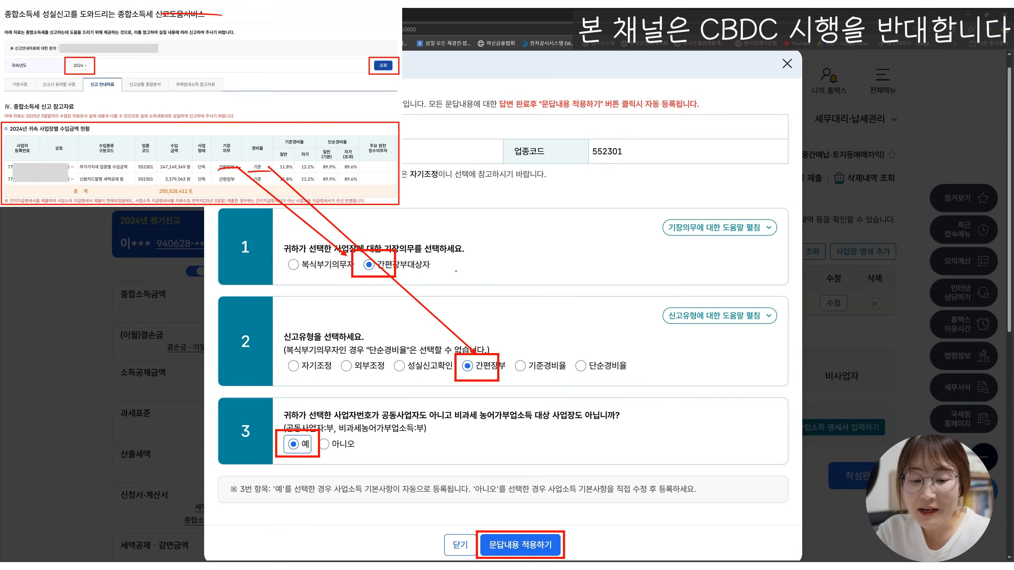
{"action": "left_click_drag", "start_coordinate": [562, 357], "coordinate": [569, 354]}
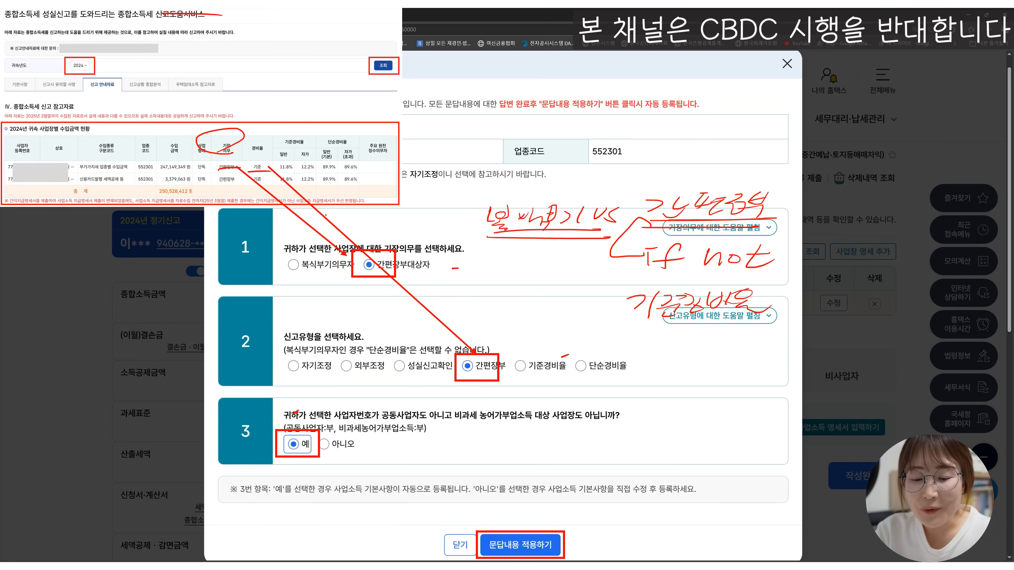
{"action": "left_click_drag", "start_coordinate": [503, 384], "coordinate": [513, 382]}
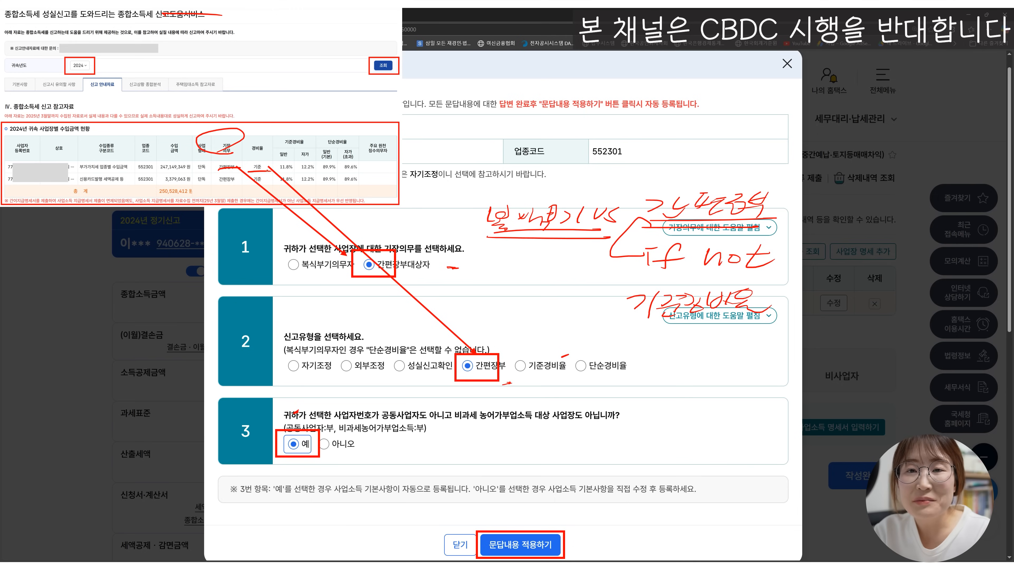
{"action": "right_click", "coordinate": [262, 172]}
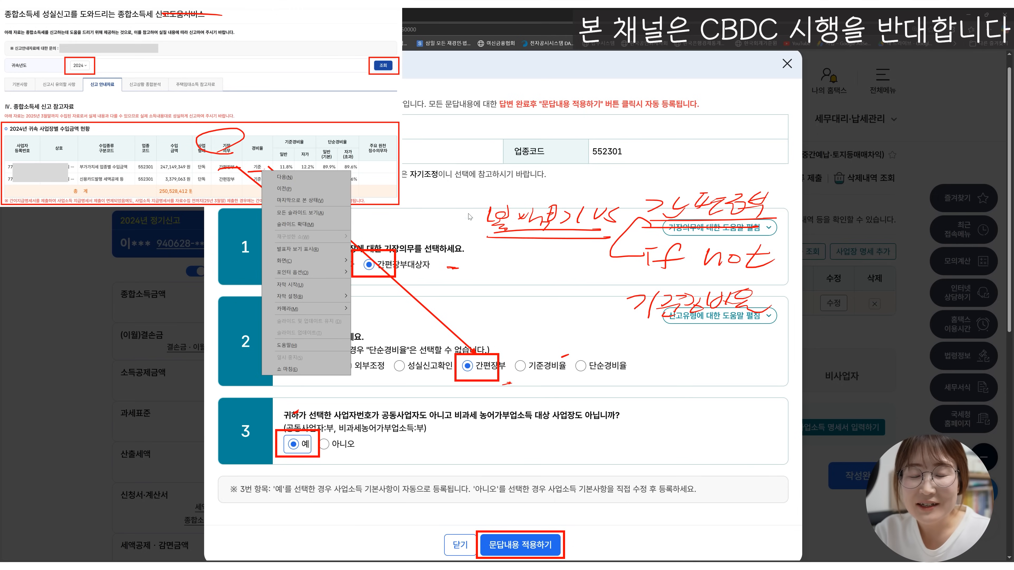
{"action": "key", "text": "Escape"}
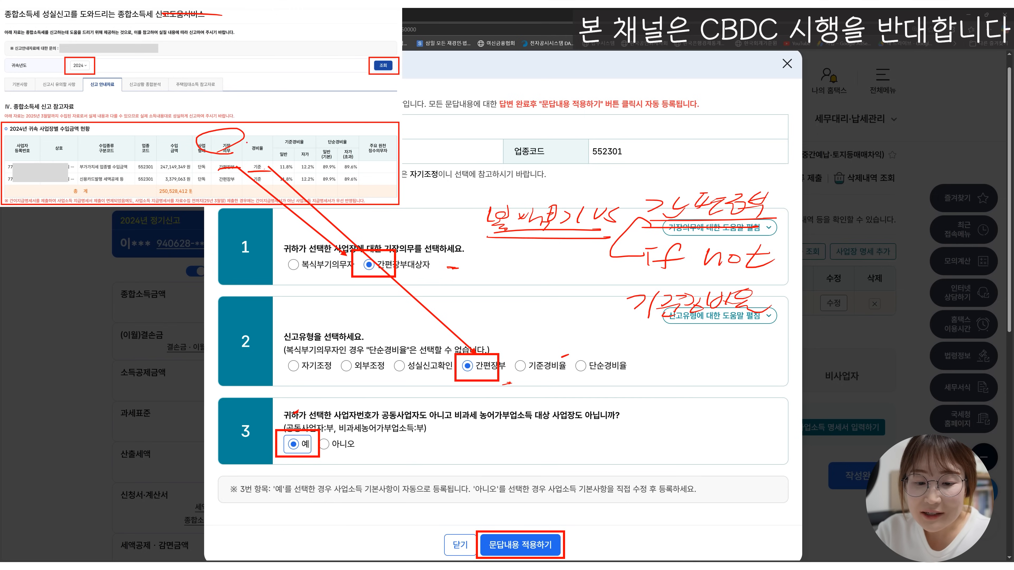
{"action": "mouse_move", "coordinate": [381, 237]}
{"action": "left_mouse_down"}
{"action": "mouse_move", "coordinate": [410, 260]}
{"action": "mouse_move", "coordinate": [375, 247]}
{"action": "mouse_move", "coordinate": [430, 239]}
{"action": "left_mouse_up"}
{"action": "mouse_move", "coordinate": [242, 154]}
{"action": "left_mouse_down"}
{"action": "mouse_move", "coordinate": [217, 134]}
{"action": "mouse_move", "coordinate": [232, 154]}
{"action": "mouse_move", "coordinate": [357, 191]}
{"action": "mouse_move", "coordinate": [421, 242]}
{"action": "left_mouse_up"}
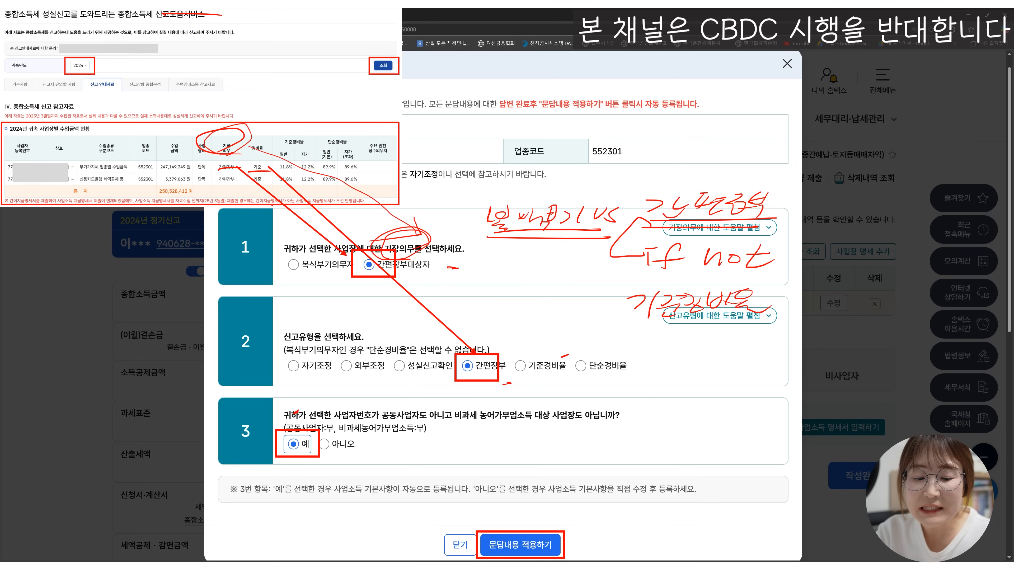
{"action": "mouse_move", "coordinate": [319, 344]}
{"action": "left_mouse_down"}
{"action": "mouse_move", "coordinate": [293, 340]}
{"action": "mouse_move", "coordinate": [309, 317]}
{"action": "mouse_move", "coordinate": [324, 341]}
{"action": "left_mouse_up"}
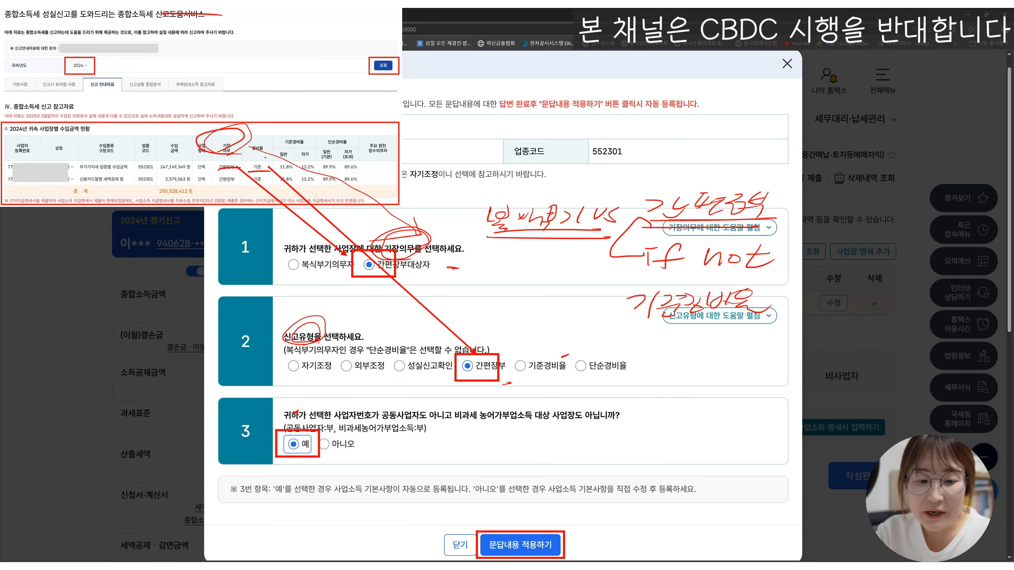
{"action": "mouse_move", "coordinate": [279, 155]}
{"action": "left_mouse_down"}
{"action": "mouse_move", "coordinate": [278, 143]}
{"action": "mouse_move", "coordinate": [239, 164]}
{"action": "mouse_move", "coordinate": [244, 138]}
{"action": "mouse_move", "coordinate": [235, 161]}
{"action": "left_mouse_up"}
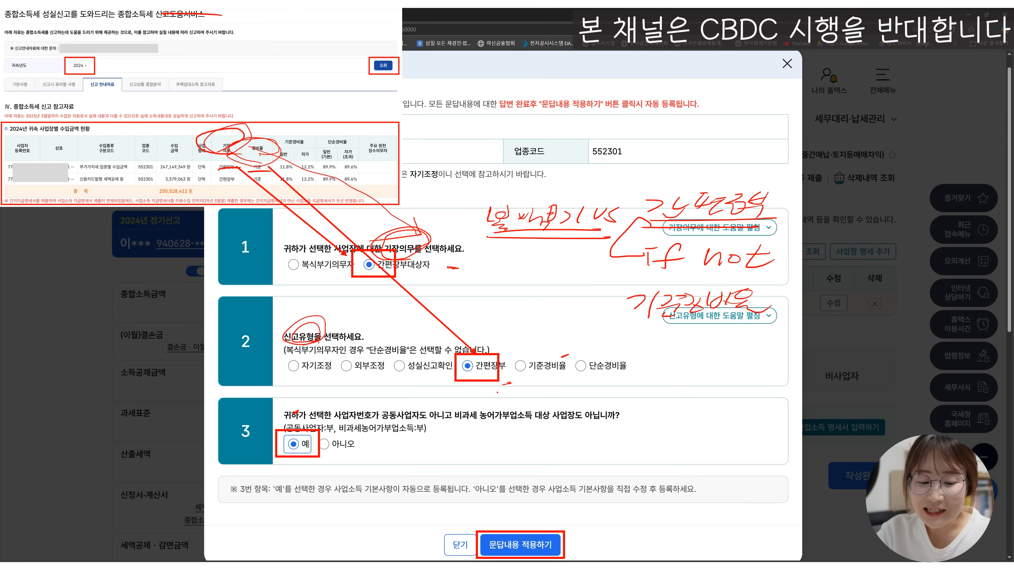
{"action": "left_click_drag", "start_coordinate": [337, 439], "coordinate": [395, 443]}
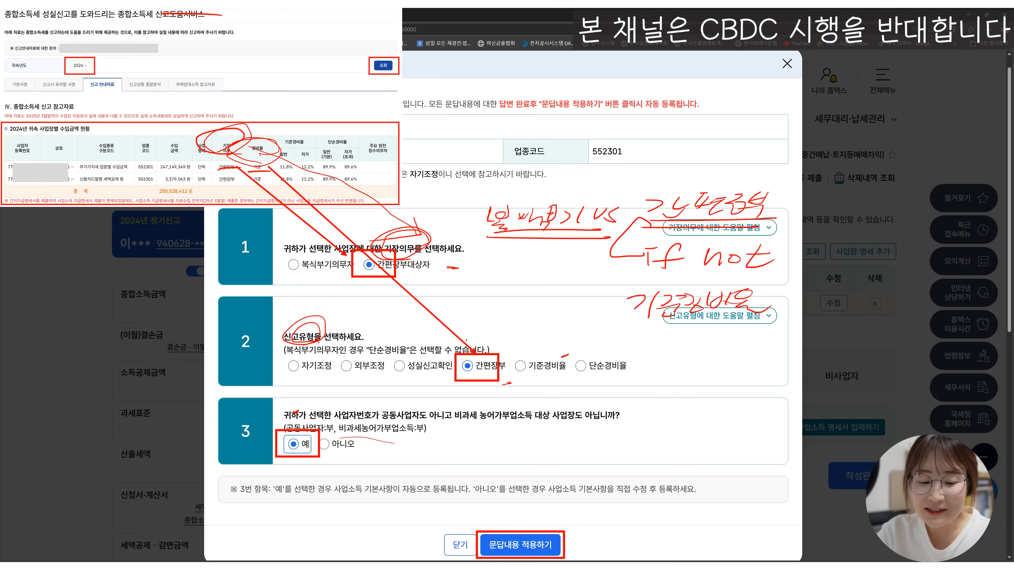
{"action": "left_click_drag", "start_coordinate": [374, 418], "coordinate": [377, 401]}
{"action": "left_click_drag", "start_coordinate": [452, 423], "coordinate": [506, 422]}
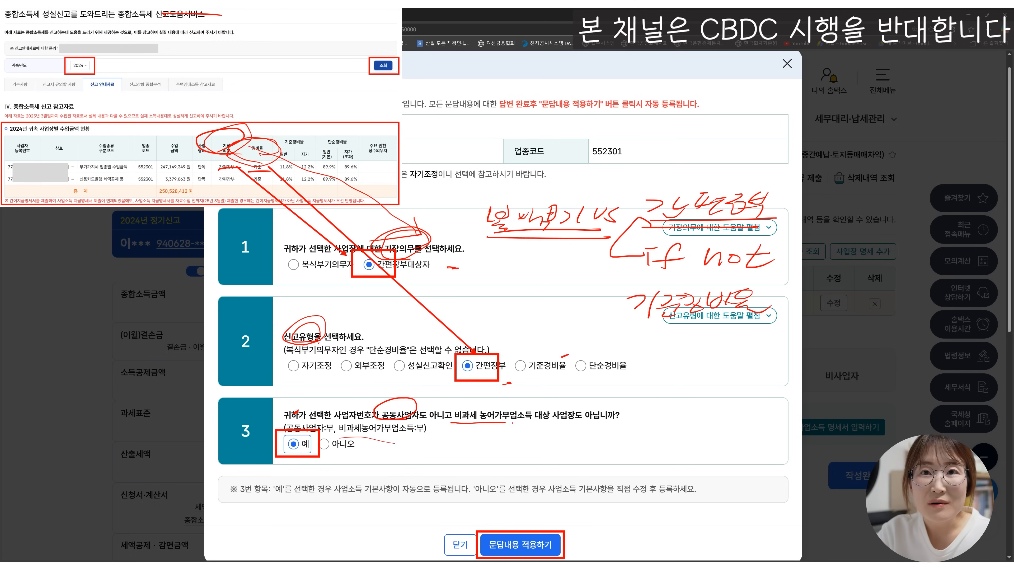
{"action": "mouse_move", "coordinate": [389, 419]}
{"action": "left_mouse_down"}
{"action": "mouse_move", "coordinate": [379, 459]}
{"action": "mouse_move", "coordinate": [417, 459]}
{"action": "left_mouse_up"}
{"action": "left_click_drag", "start_coordinate": [481, 422], "coordinate": [604, 420]}
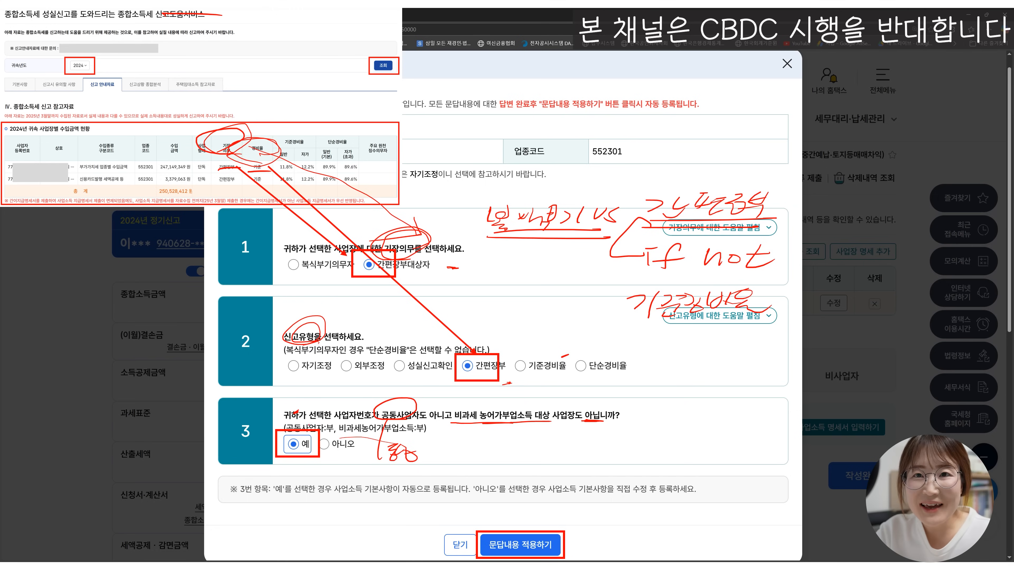
{"action": "left_click_drag", "start_coordinate": [293, 459], "coordinate": [308, 460]}
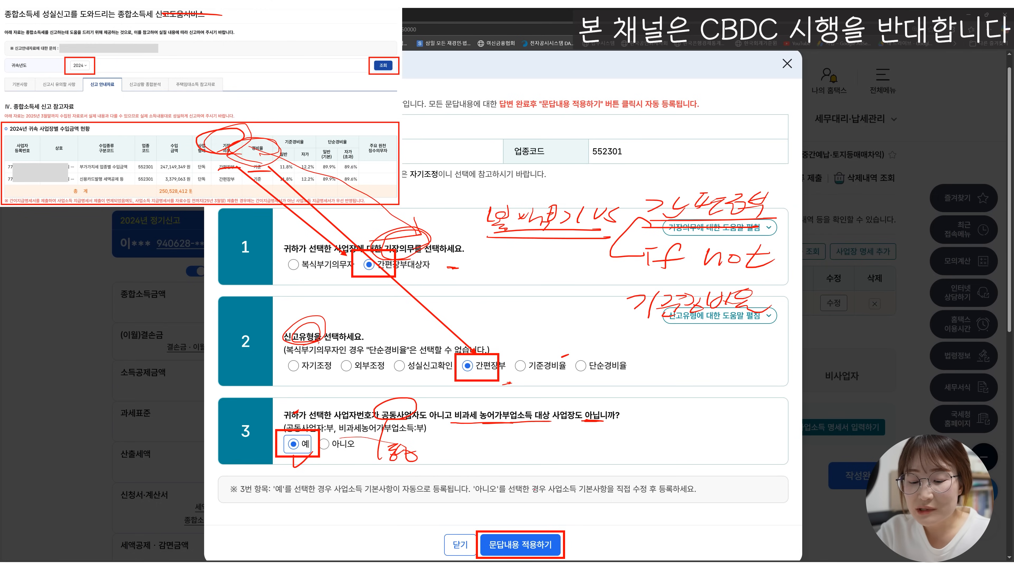
{"action": "left_click_drag", "start_coordinate": [576, 516], "coordinate": [603, 506]}
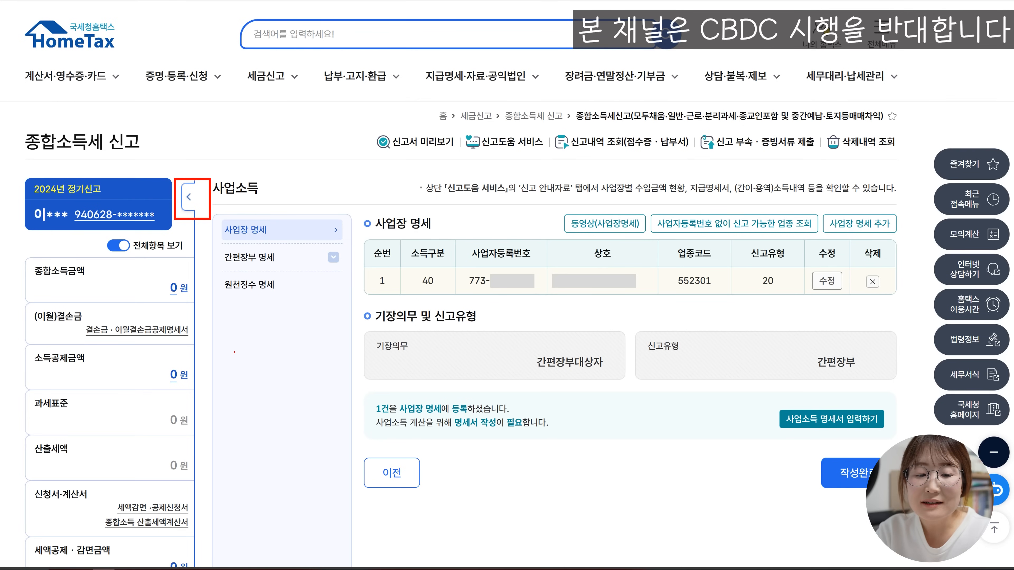
{"action": "mouse_move", "coordinate": [198, 209]}
{"action": "left_mouse_down"}
{"action": "mouse_move", "coordinate": [201, 188]}
{"action": "mouse_move", "coordinate": [177, 189]}
{"action": "mouse_move", "coordinate": [197, 226]}
{"action": "left_mouse_up"}
{"action": "left_click_drag", "start_coordinate": [195, 153], "coordinate": [221, 172]}
{"action": "left_click_drag", "start_coordinate": [218, 154], "coordinate": [249, 176]}
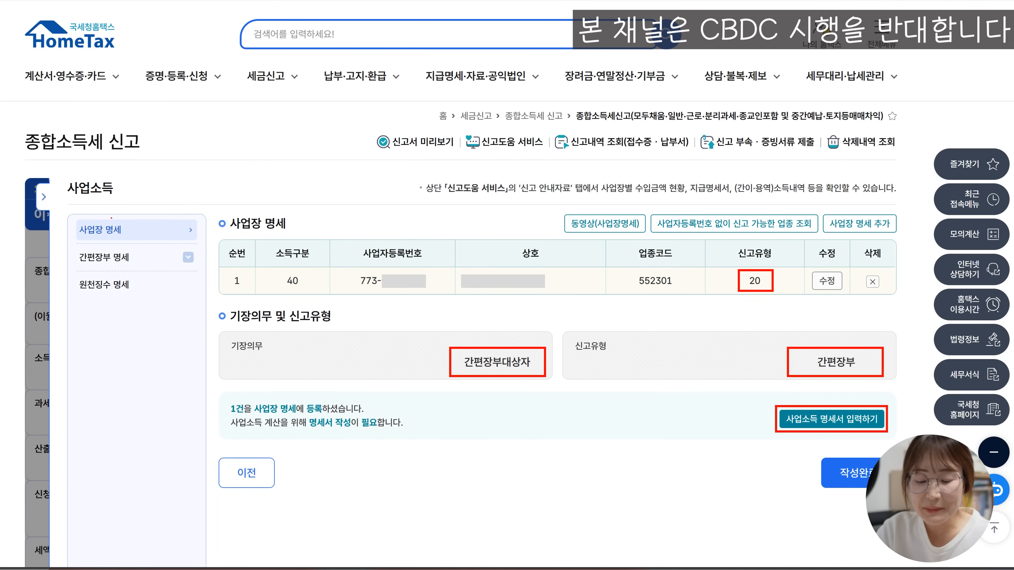
{"action": "mouse_move", "coordinate": [48, 199]}
{"action": "left_mouse_down"}
{"action": "mouse_move", "coordinate": [52, 209]}
{"action": "mouse_move", "coordinate": [26, 229]}
{"action": "left_mouse_up"}
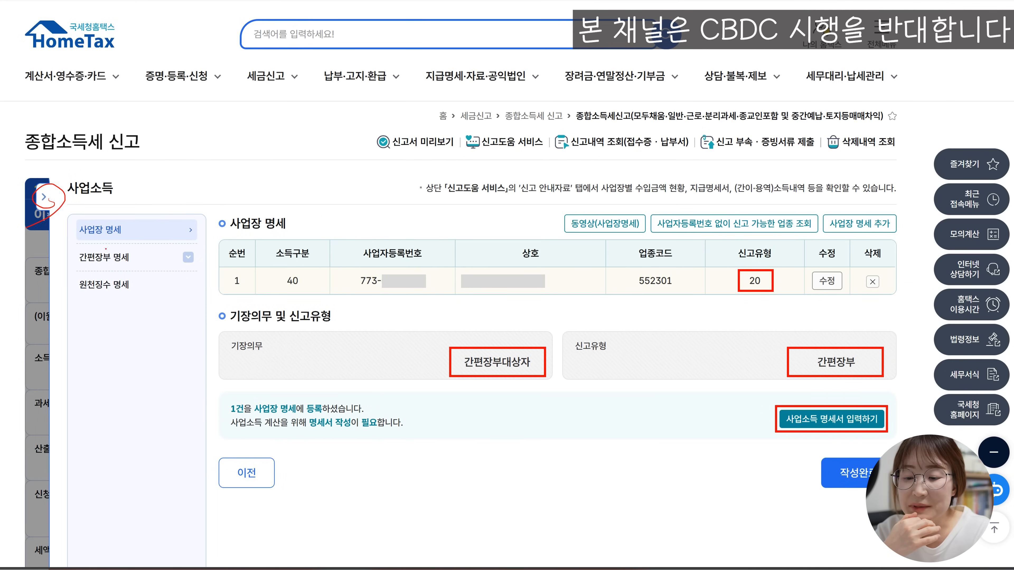
{"action": "left_click_drag", "start_coordinate": [235, 236], "coordinate": [296, 234]}
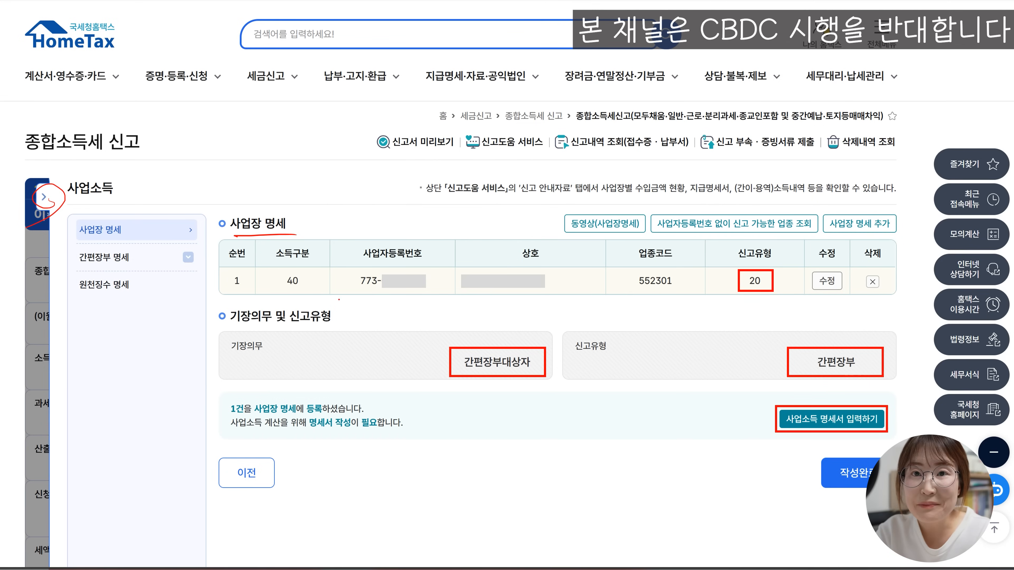
{"action": "left_click_drag", "start_coordinate": [724, 270], "coordinate": [754, 271]}
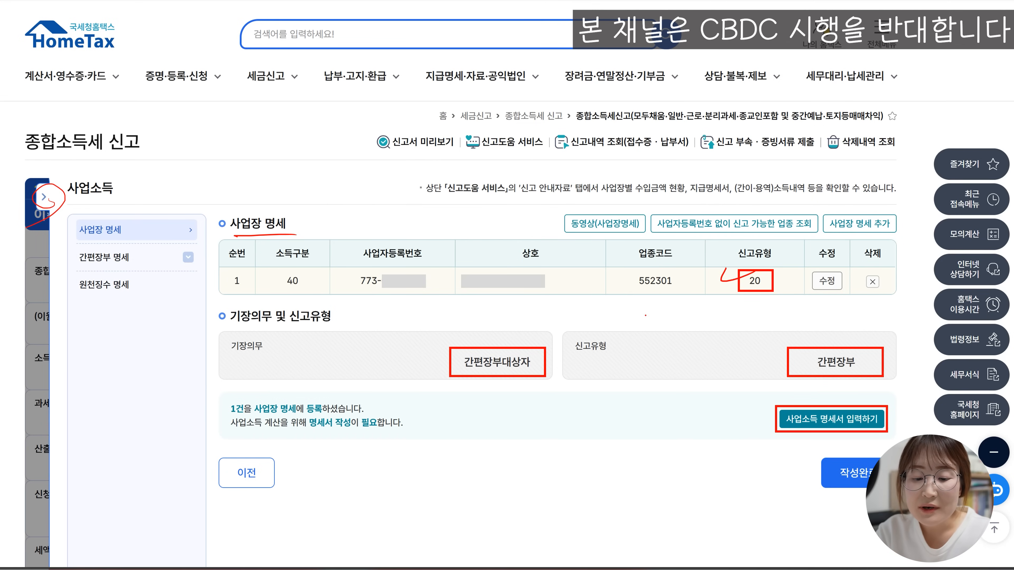
{"action": "mouse_move", "coordinate": [526, 331]}
{"action": "left_mouse_down"}
{"action": "mouse_move", "coordinate": [516, 344]}
{"action": "mouse_move", "coordinate": [562, 332]}
{"action": "left_mouse_up"}
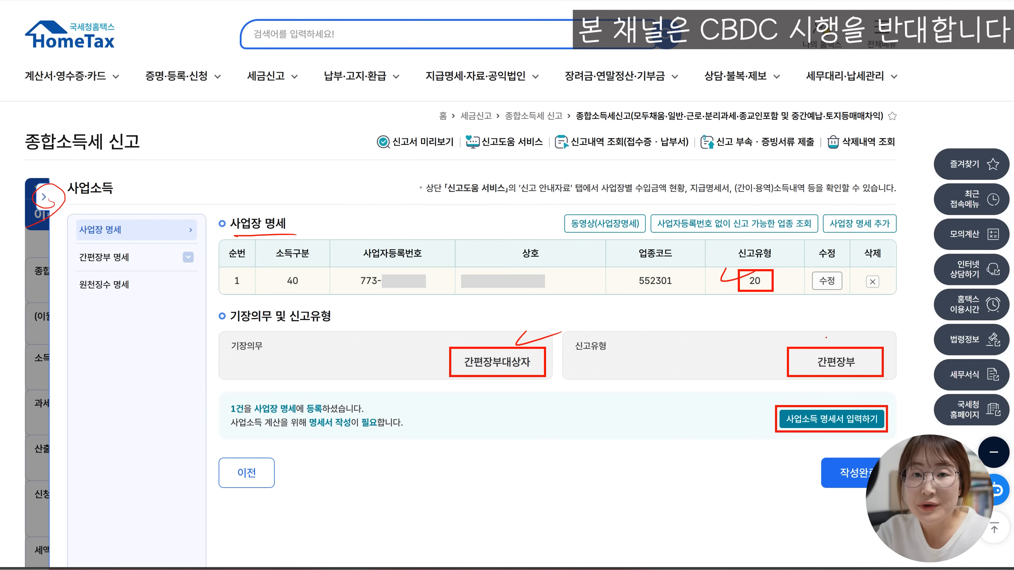
{"action": "left_click_drag", "start_coordinate": [839, 332], "coordinate": [870, 344]}
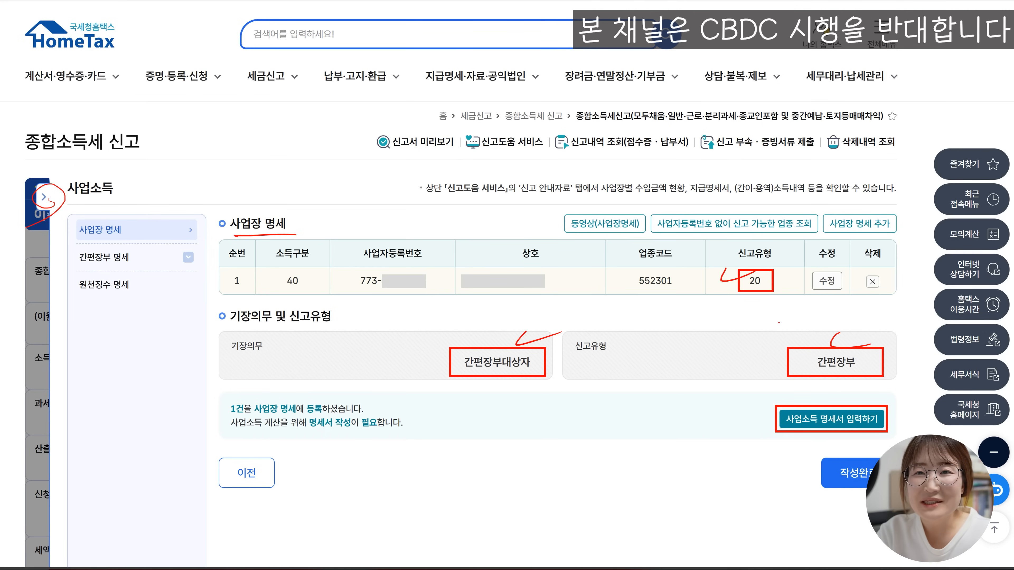
{"action": "mouse_move", "coordinate": [741, 283]}
{"action": "left_mouse_down"}
{"action": "mouse_move", "coordinate": [543, 332]}
{"action": "mouse_move", "coordinate": [566, 333]}
{"action": "left_mouse_up"}
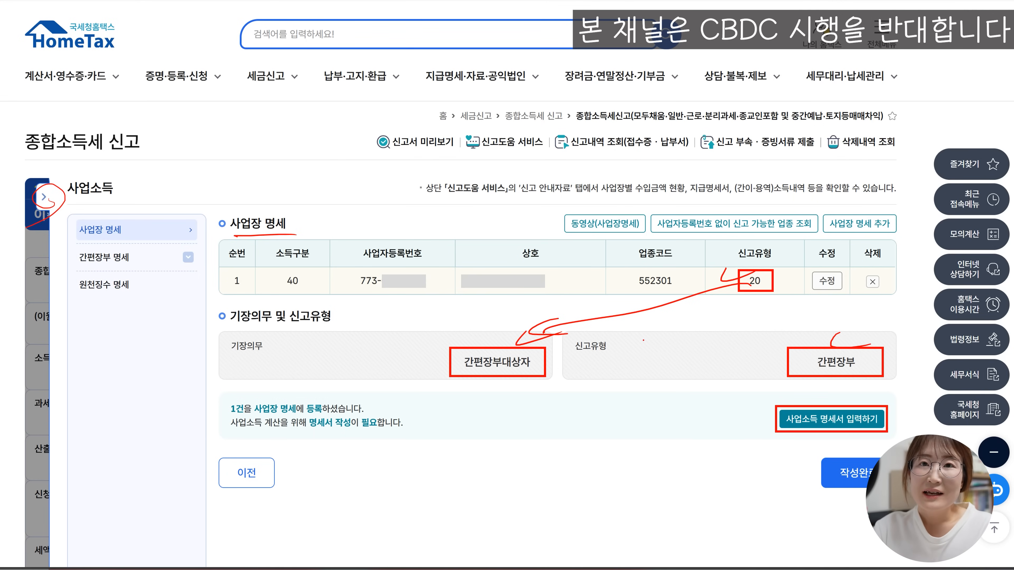
{"action": "left_click_drag", "start_coordinate": [358, 291], "coordinate": [427, 290]}
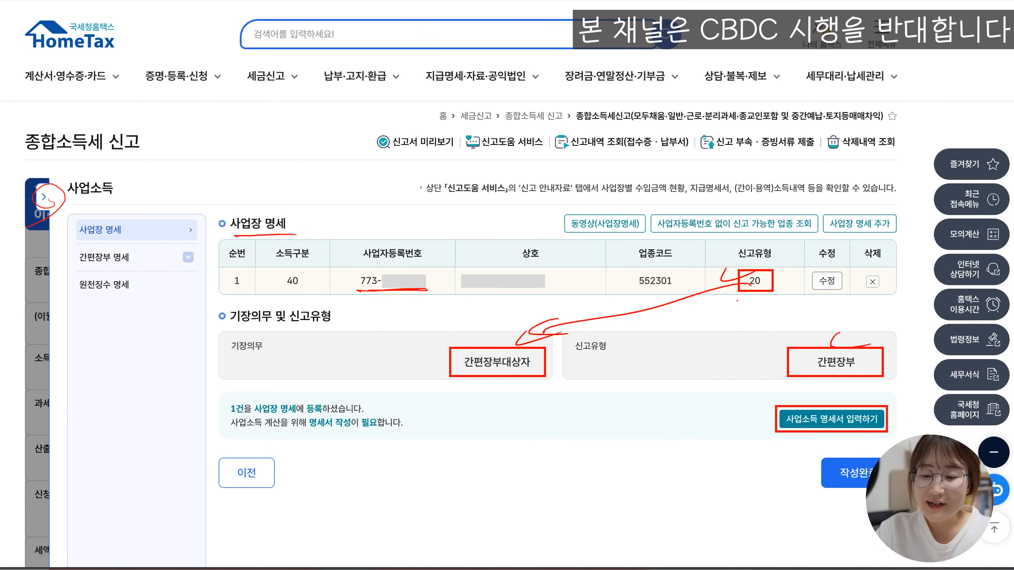
{"action": "left_click_drag", "start_coordinate": [737, 297], "coordinate": [780, 298]}
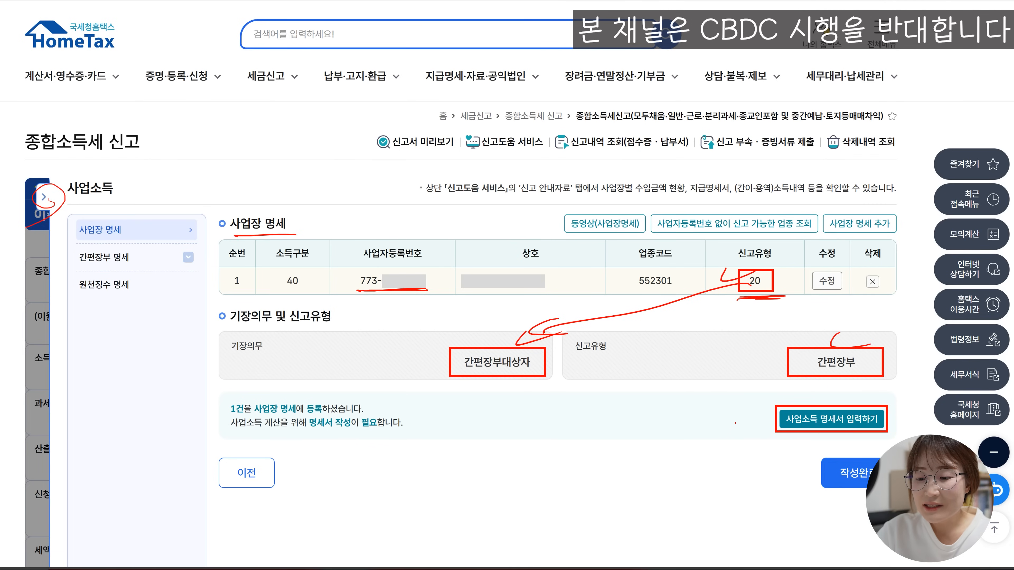
{"action": "left_click_drag", "start_coordinate": [748, 407], "coordinate": [796, 399]}
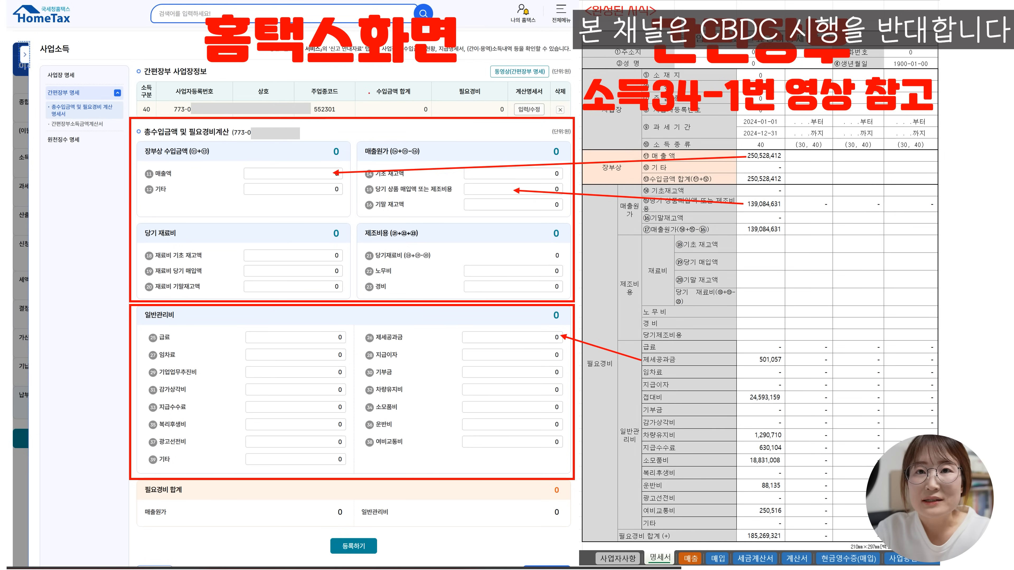
{"action": "mouse_move", "coordinate": [300, 72]}
{"action": "left_mouse_down"}
{"action": "mouse_move", "coordinate": [214, 14]}
{"action": "mouse_move", "coordinate": [441, 50]}
{"action": "mouse_move", "coordinate": [227, 67]}
{"action": "left_mouse_up"}
{"action": "mouse_move", "coordinate": [39, 79]}
{"action": "left_mouse_down"}
{"action": "mouse_move", "coordinate": [82, 83]}
{"action": "mouse_move", "coordinate": [76, 119]}
{"action": "mouse_move", "coordinate": [89, 130]}
{"action": "left_mouse_up"}
{"action": "left_click_drag", "start_coordinate": [35, 146], "coordinate": [77, 147]}
{"action": "mouse_move", "coordinate": [115, 110]}
{"action": "left_mouse_down"}
{"action": "mouse_move", "coordinate": [100, 164]}
{"action": "mouse_move", "coordinate": [281, 140]}
{"action": "left_mouse_up"}
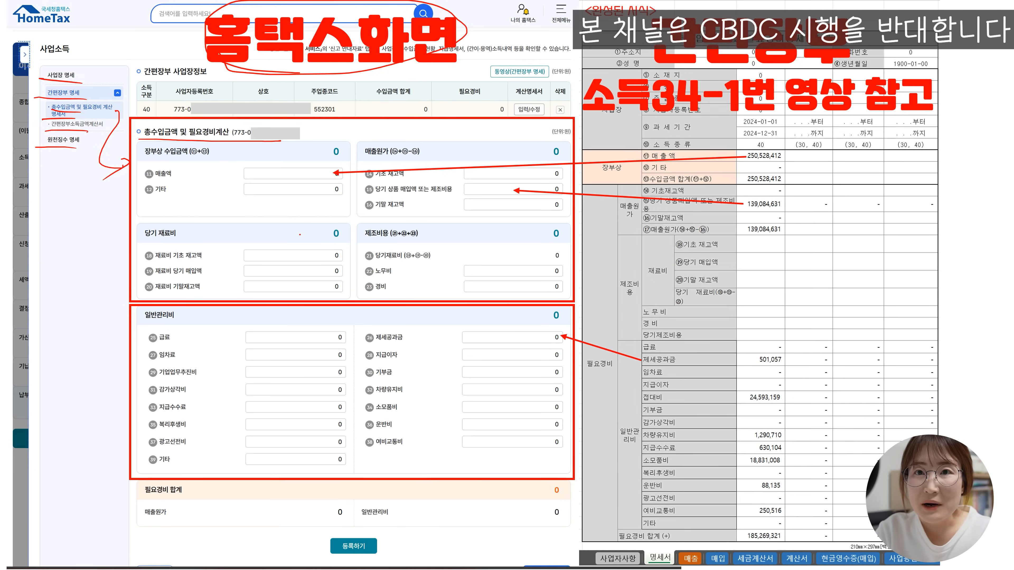
{"action": "mouse_move", "coordinate": [48, 205]}
{"action": "left_mouse_down"}
{"action": "mouse_move", "coordinate": [104, 195]}
{"action": "mouse_move", "coordinate": [122, 213]}
{"action": "left_mouse_up"}
{"action": "mouse_move", "coordinate": [39, 236]}
{"action": "left_mouse_down"}
{"action": "mouse_move", "coordinate": [81, 224]}
{"action": "mouse_move", "coordinate": [118, 236]}
{"action": "left_mouse_up"}
{"action": "left_click_drag", "start_coordinate": [32, 259], "coordinate": [118, 251]}
{"action": "left_click_drag", "start_coordinate": [38, 274], "coordinate": [34, 291]}
{"action": "left_click_drag", "start_coordinate": [40, 279], "coordinate": [54, 286]}
{"action": "left_click_drag", "start_coordinate": [50, 275], "coordinate": [70, 287]}
{"action": "mouse_move", "coordinate": [66, 287]}
{"action": "left_mouse_down"}
{"action": "mouse_move", "coordinate": [69, 297]}
{"action": "mouse_move", "coordinate": [83, 287]}
{"action": "left_mouse_up"}
{"action": "left_click_drag", "start_coordinate": [76, 280], "coordinate": [99, 274]}
{"action": "left_click_drag", "start_coordinate": [95, 277], "coordinate": [103, 293]}
{"action": "left_click_drag", "start_coordinate": [96, 217], "coordinate": [119, 239]}
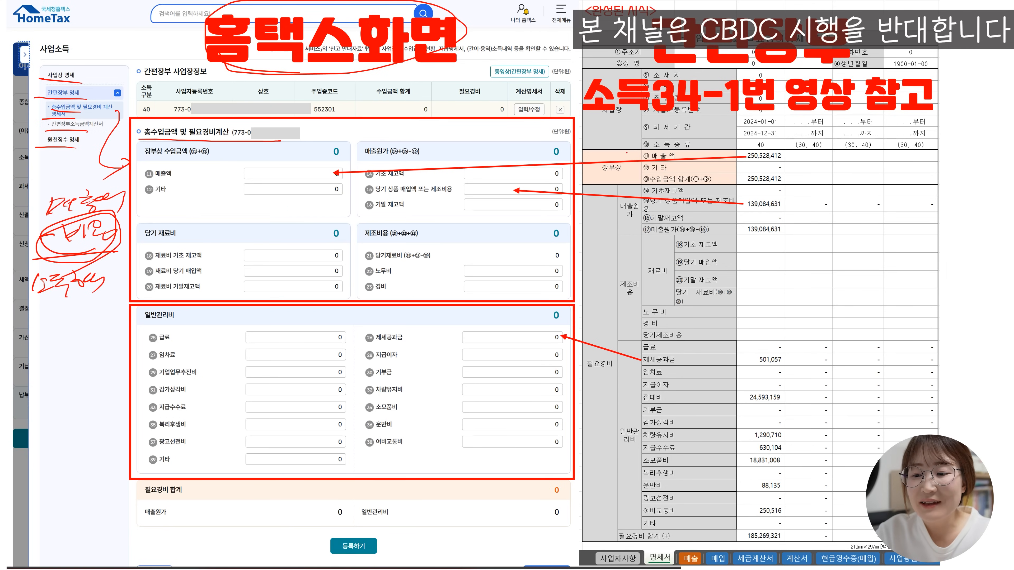
{"action": "mouse_move", "coordinate": [655, 116]}
{"action": "left_mouse_down"}
{"action": "mouse_move", "coordinate": [761, 123]}
{"action": "mouse_move", "coordinate": [657, 119]}
{"action": "mouse_move", "coordinate": [683, 119]}
{"action": "left_mouse_up"}
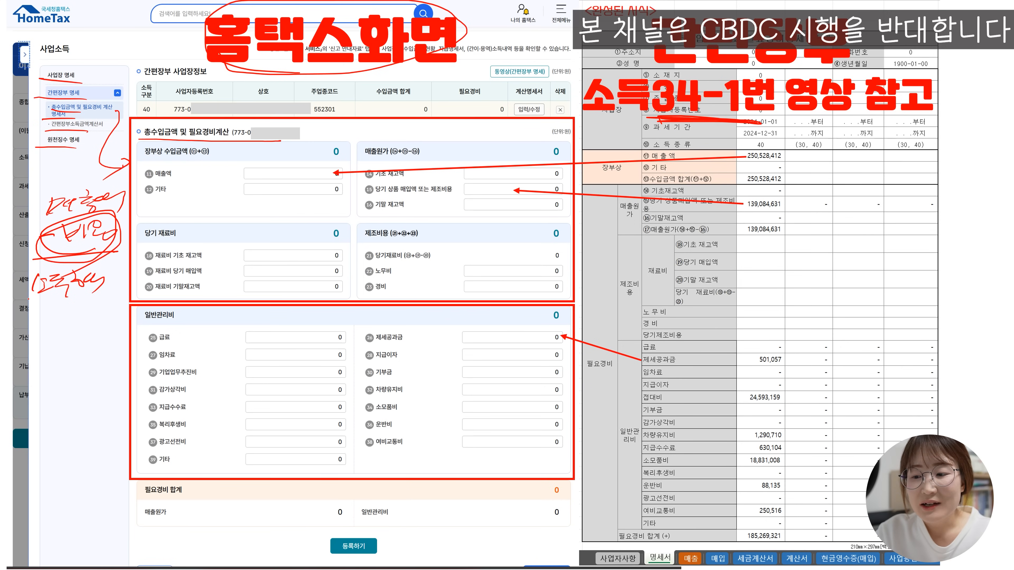
{"action": "mouse_move", "coordinate": [34, 303]}
{"action": "left_mouse_down"}
{"action": "mouse_move", "coordinate": [103, 292]}
{"action": "mouse_move", "coordinate": [95, 293]}
{"action": "left_mouse_up"}
{"action": "mouse_move", "coordinate": [58, 323]}
{"action": "left_mouse_down"}
{"action": "mouse_move", "coordinate": [34, 337]}
{"action": "mouse_move", "coordinate": [54, 337]}
{"action": "left_mouse_up"}
{"action": "mouse_move", "coordinate": [72, 321]}
{"action": "left_mouse_down"}
{"action": "mouse_move", "coordinate": [62, 336]}
{"action": "mouse_move", "coordinate": [108, 336]}
{"action": "left_mouse_up"}
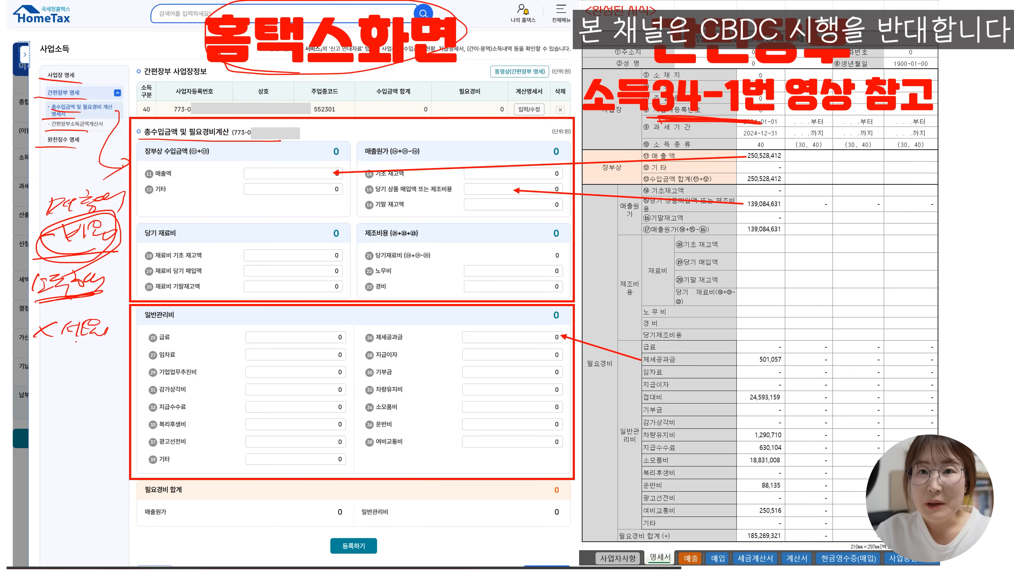
{"action": "left_click_drag", "start_coordinate": [18, 358], "coordinate": [112, 348]}
{"action": "mouse_move", "coordinate": [47, 365]}
{"action": "left_mouse_down"}
{"action": "mouse_move", "coordinate": [37, 382]}
{"action": "mouse_move", "coordinate": [54, 378]}
{"action": "left_mouse_up"}
{"action": "left_click_drag", "start_coordinate": [60, 361], "coordinate": [74, 370]}
{"action": "left_click_drag", "start_coordinate": [52, 381], "coordinate": [79, 382]}
{"action": "left_click_drag", "start_coordinate": [74, 375], "coordinate": [85, 379]}
{"action": "left_click_drag", "start_coordinate": [89, 371], "coordinate": [102, 380]}
{"action": "left_click_drag", "start_coordinate": [106, 365], "coordinate": [118, 375]}
{"action": "left_click_drag", "start_coordinate": [118, 375], "coordinate": [88, 393]}
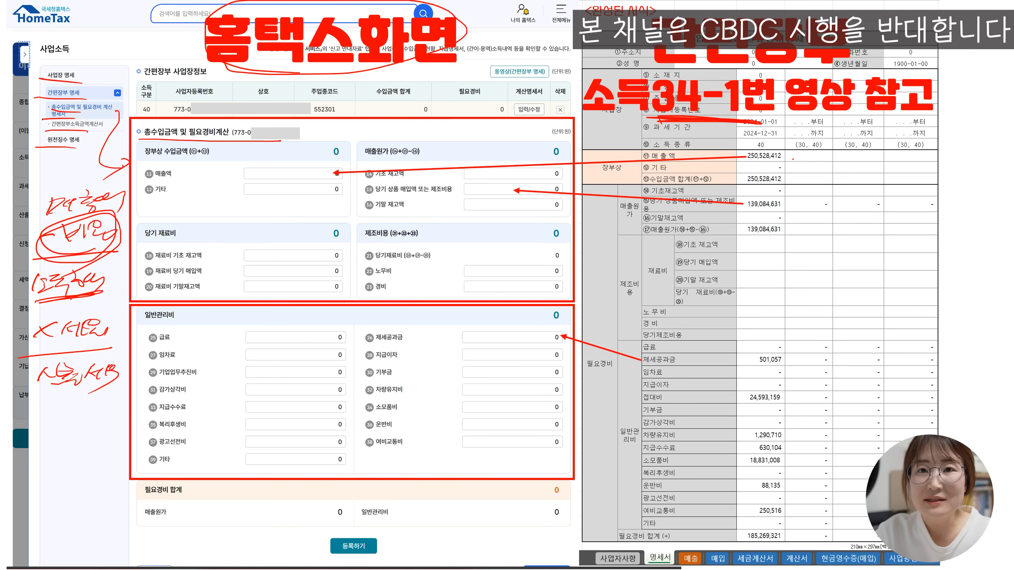
{"action": "mouse_move", "coordinate": [787, 190]}
{"action": "left_mouse_down"}
{"action": "mouse_move", "coordinate": [806, 295]}
{"action": "mouse_move", "coordinate": [786, 454]}
{"action": "mouse_move", "coordinate": [764, 500]}
{"action": "left_mouse_up"}
{"action": "mouse_move", "coordinate": [837, 296]}
{"action": "left_mouse_down"}
{"action": "mouse_move", "coordinate": [860, 305]}
{"action": "mouse_move", "coordinate": [887, 296]}
{"action": "mouse_move", "coordinate": [878, 314]}
{"action": "mouse_move", "coordinate": [901, 327]}
{"action": "left_mouse_up"}
{"action": "mouse_move", "coordinate": [800, 152]}
{"action": "left_mouse_down"}
{"action": "mouse_move", "coordinate": [810, 175]}
{"action": "mouse_move", "coordinate": [789, 189]}
{"action": "left_mouse_up"}
{"action": "mouse_move", "coordinate": [837, 161]}
{"action": "left_mouse_down"}
{"action": "mouse_move", "coordinate": [842, 172]}
{"action": "mouse_move", "coordinate": [861, 160]}
{"action": "mouse_move", "coordinate": [869, 176]}
{"action": "left_mouse_up"}
{"action": "left_click_drag", "start_coordinate": [887, 152], "coordinate": [892, 181]}
{"action": "left_click_drag", "start_coordinate": [902, 162], "coordinate": [934, 185]}
{"action": "left_click_drag", "start_coordinate": [901, 187], "coordinate": [916, 192]}
{"action": "left_click_drag", "start_coordinate": [680, 159], "coordinate": [658, 159]}
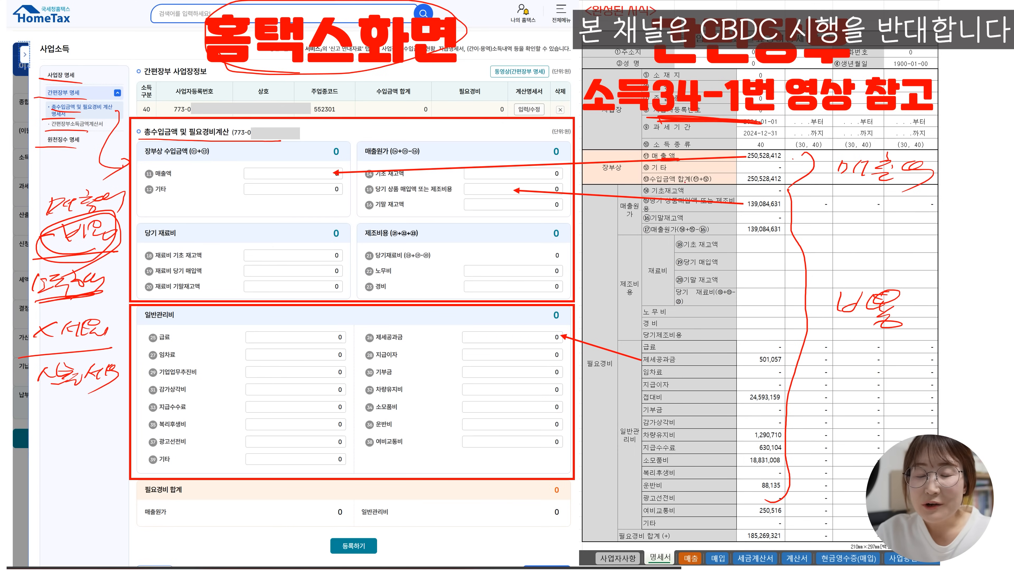
{"action": "mouse_move", "coordinate": [648, 179]}
{"action": "left_mouse_down"}
{"action": "mouse_move", "coordinate": [713, 180]}
{"action": "mouse_move", "coordinate": [661, 185]}
{"action": "left_mouse_up"}
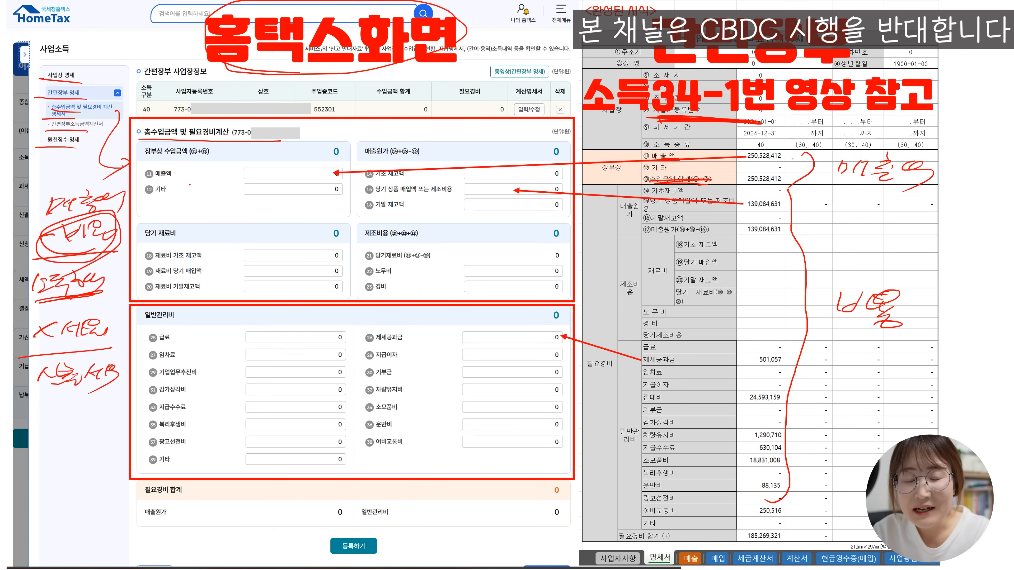
{"action": "left_click_drag", "start_coordinate": [172, 181], "coordinate": [220, 167]}
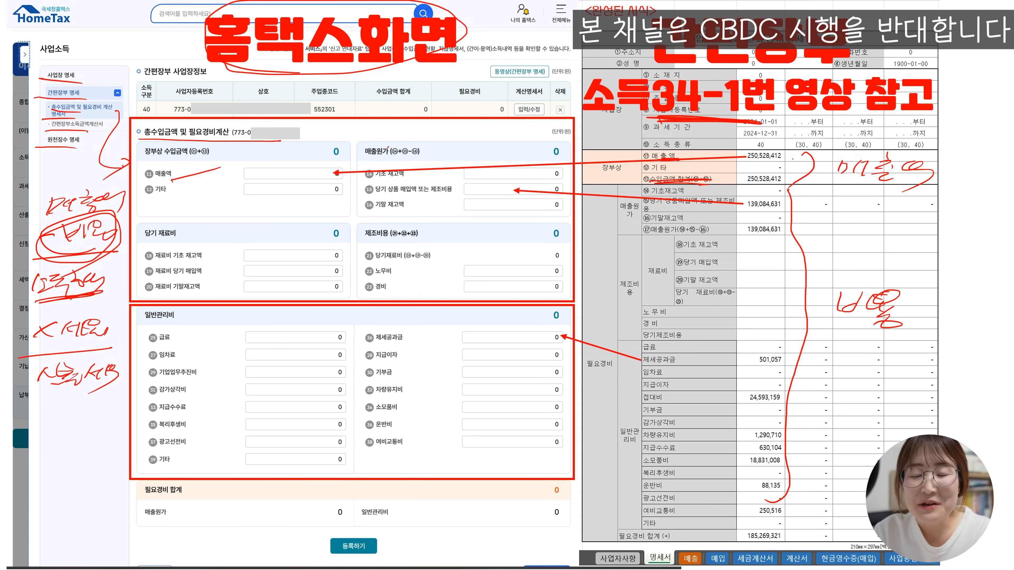
{"action": "mouse_move", "coordinate": [418, 157]}
{"action": "left_mouse_down"}
{"action": "mouse_move", "coordinate": [460, 154]}
{"action": "mouse_move", "coordinate": [477, 138]}
{"action": "left_mouse_up"}
{"action": "mouse_move", "coordinate": [486, 142]}
{"action": "left_mouse_down"}
{"action": "mouse_move", "coordinate": [482, 155]}
{"action": "mouse_move", "coordinate": [504, 137]}
{"action": "mouse_move", "coordinate": [518, 157]}
{"action": "left_mouse_up"}
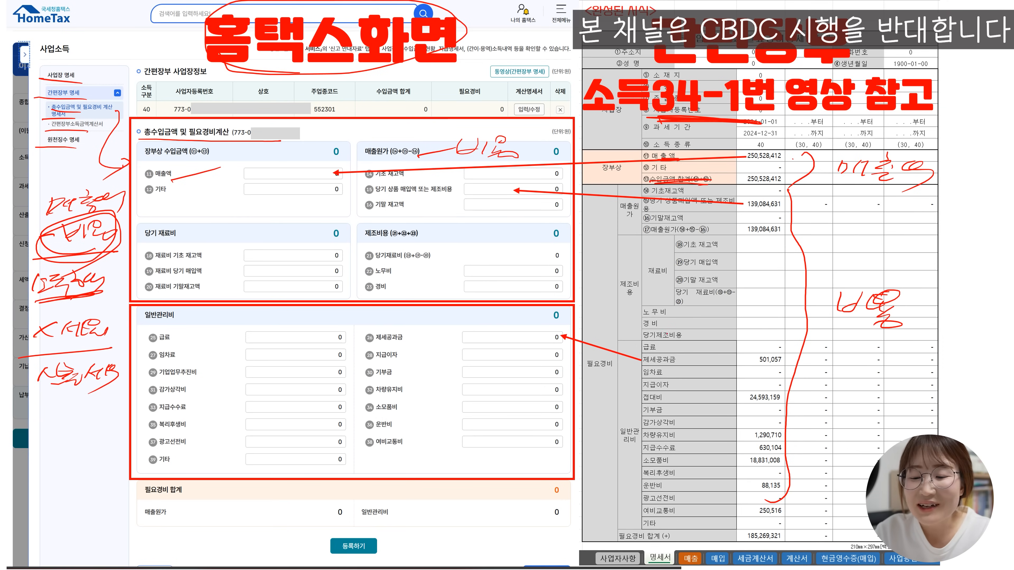
{"action": "mouse_move", "coordinate": [737, 207]}
{"action": "left_mouse_down"}
{"action": "mouse_move", "coordinate": [807, 208]}
{"action": "mouse_move", "coordinate": [768, 211]}
{"action": "left_mouse_up"}
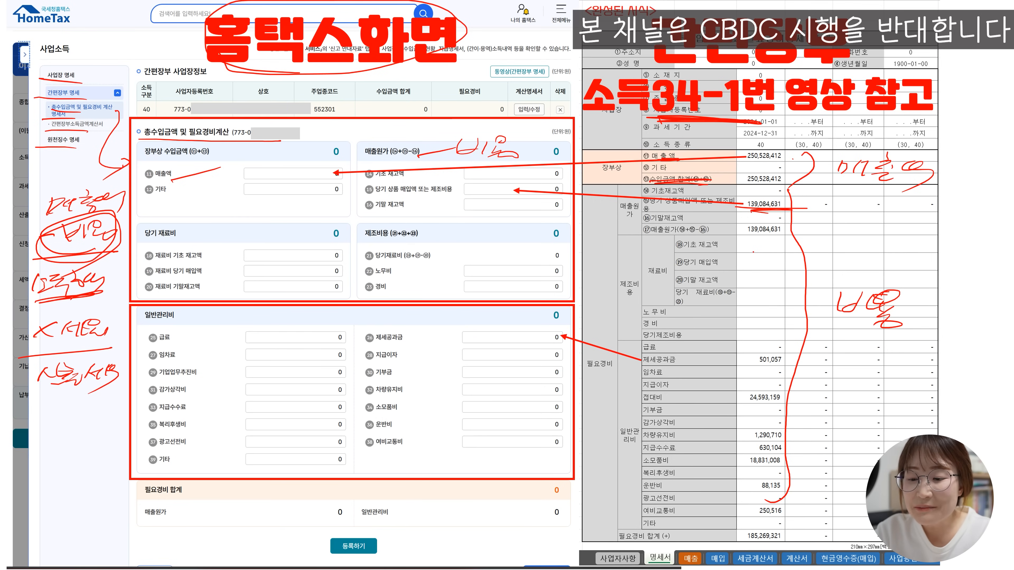
{"action": "mouse_move", "coordinate": [759, 173]}
{"action": "left_mouse_down"}
{"action": "mouse_move", "coordinate": [759, 159]}
{"action": "mouse_move", "coordinate": [813, 162]}
{"action": "left_mouse_up"}
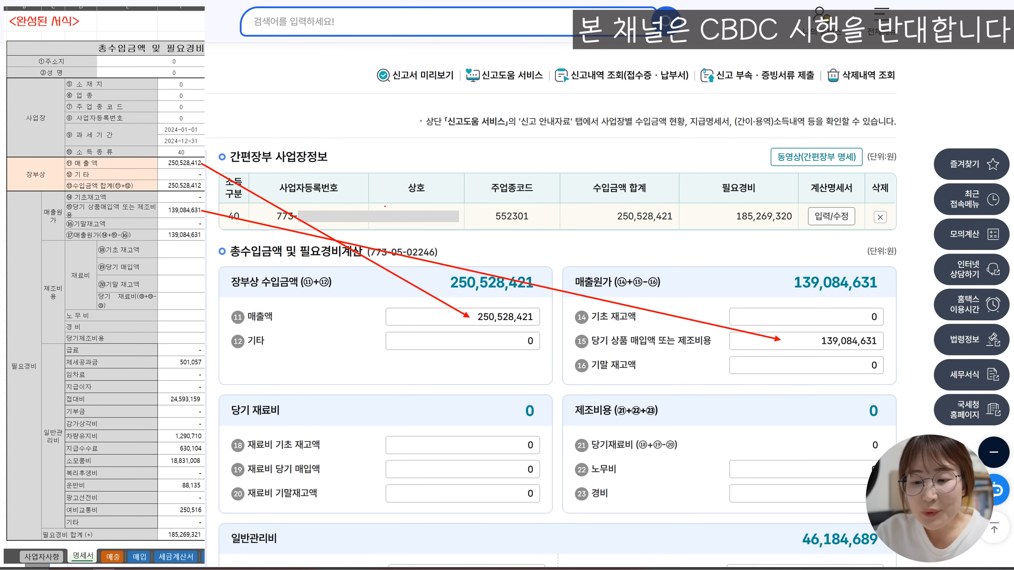
{"action": "left_click_drag", "start_coordinate": [57, 167], "coordinate": [76, 177]}
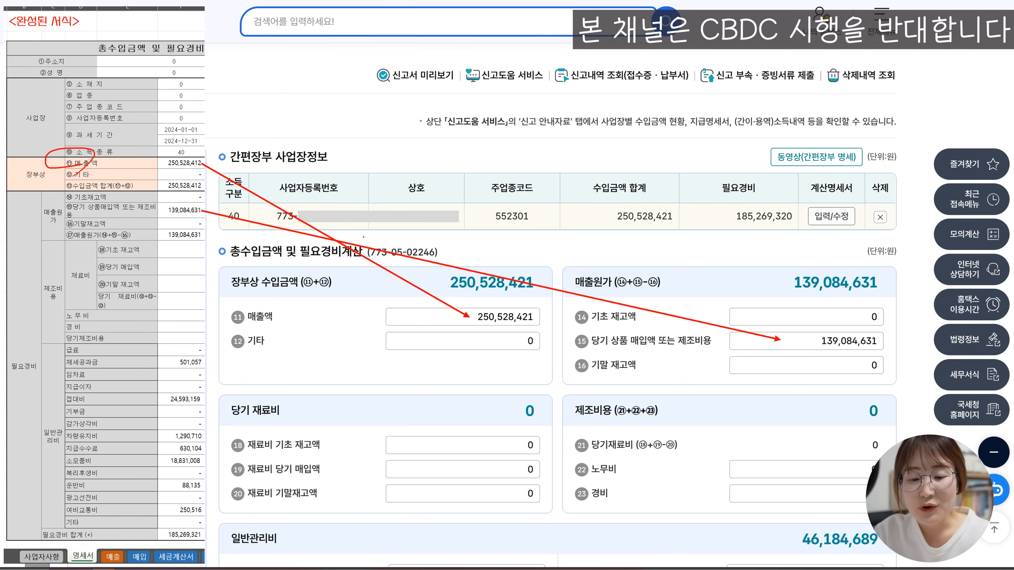
{"action": "mouse_move", "coordinate": [254, 294]}
{"action": "left_mouse_down"}
{"action": "mouse_move", "coordinate": [244, 330]}
{"action": "mouse_move", "coordinate": [262, 307]}
{"action": "left_mouse_up"}
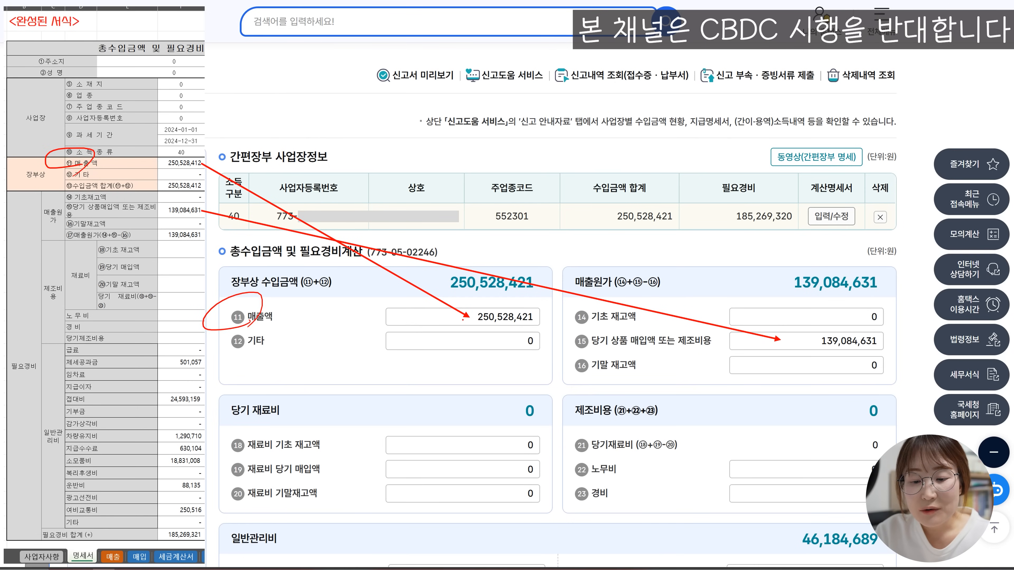
{"action": "left_click_drag", "start_coordinate": [462, 327], "coordinate": [539, 324]}
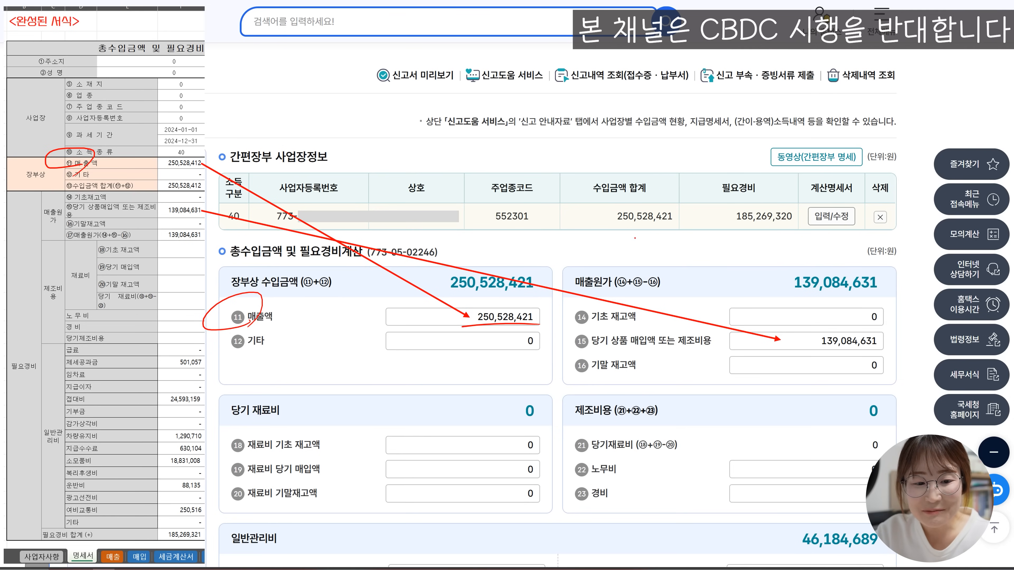
{"action": "mouse_move", "coordinate": [74, 219]}
{"action": "left_mouse_down"}
{"action": "mouse_move", "coordinate": [52, 205]}
{"action": "mouse_move", "coordinate": [105, 220]}
{"action": "mouse_move", "coordinate": [200, 215]}
{"action": "left_mouse_up"}
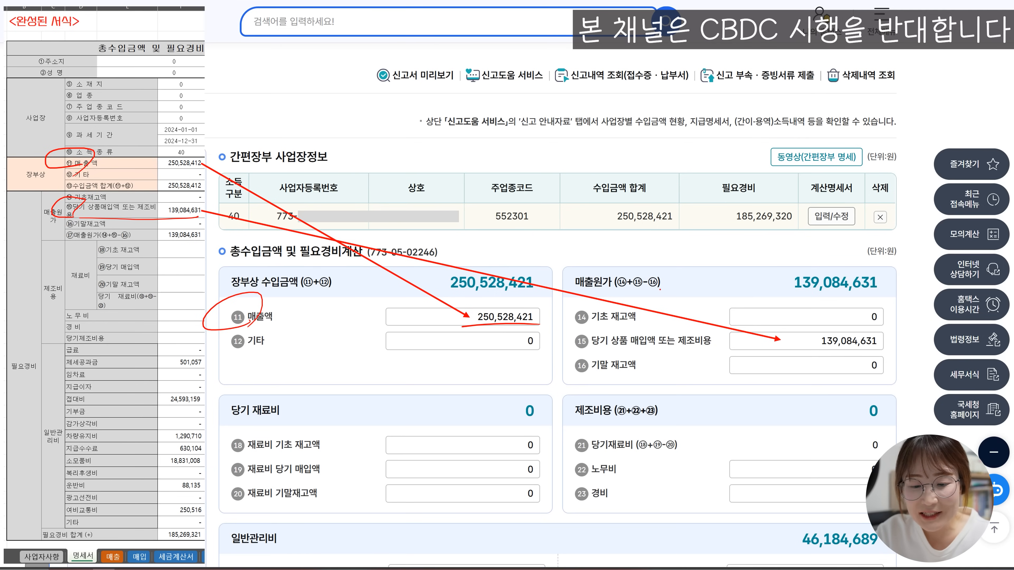
{"action": "left_click_drag", "start_coordinate": [775, 294], "coordinate": [917, 298]}
{"action": "left_click_drag", "start_coordinate": [611, 290], "coordinate": [684, 288]}
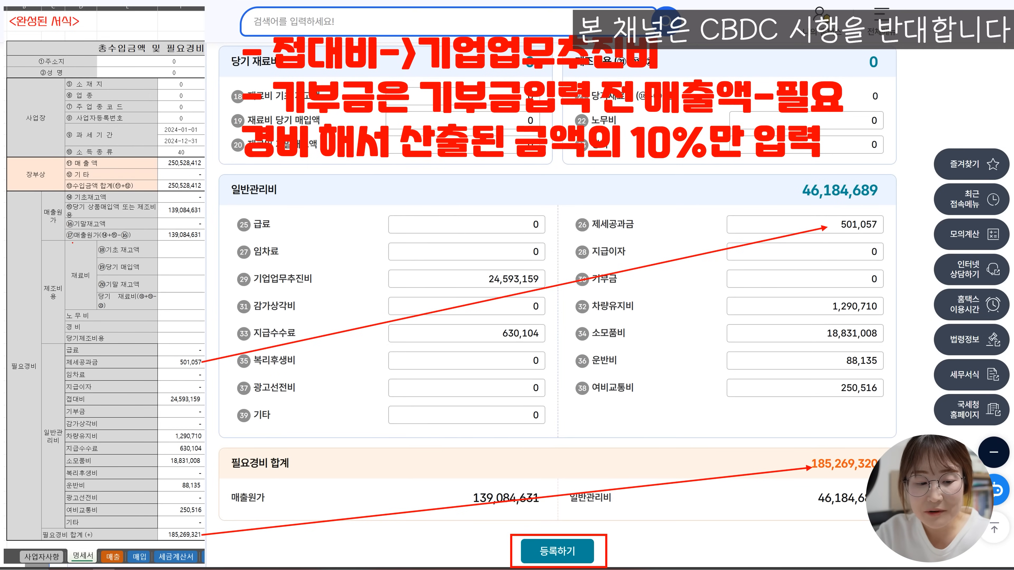
{"action": "mouse_move", "coordinate": [42, 245]}
{"action": "left_mouse_down"}
{"action": "mouse_move", "coordinate": [20, 373]}
{"action": "mouse_move", "coordinate": [75, 518]}
{"action": "left_mouse_up"}
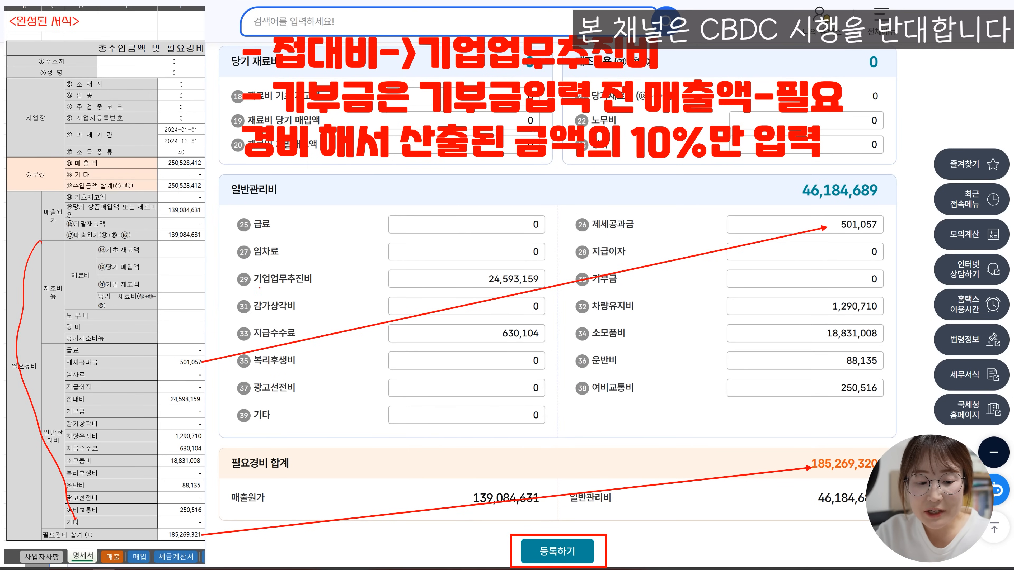
{"action": "left_click_drag", "start_coordinate": [64, 369], "coordinate": [124, 365]}
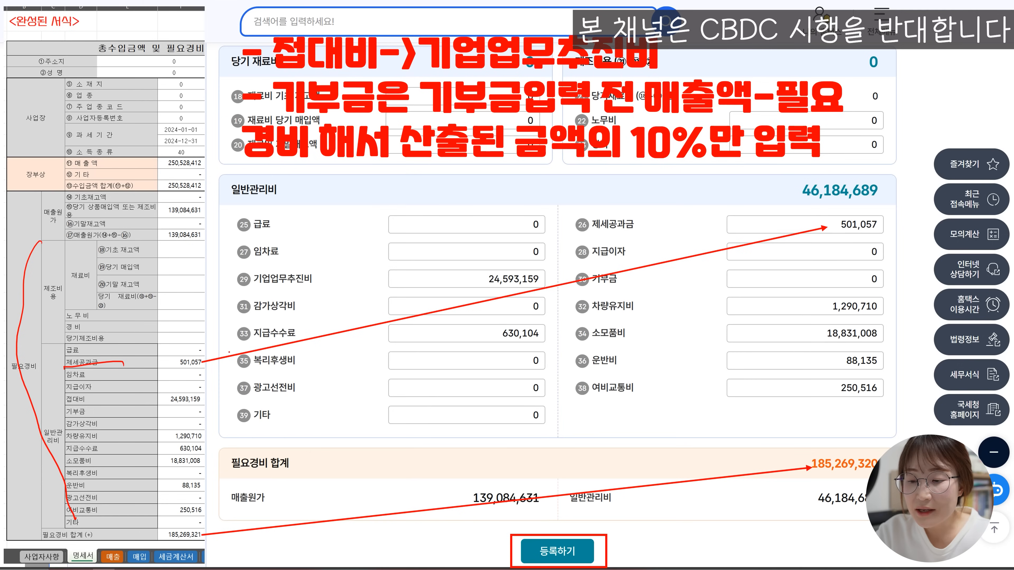
{"action": "left_click_drag", "start_coordinate": [838, 238], "coordinate": [925, 235]}
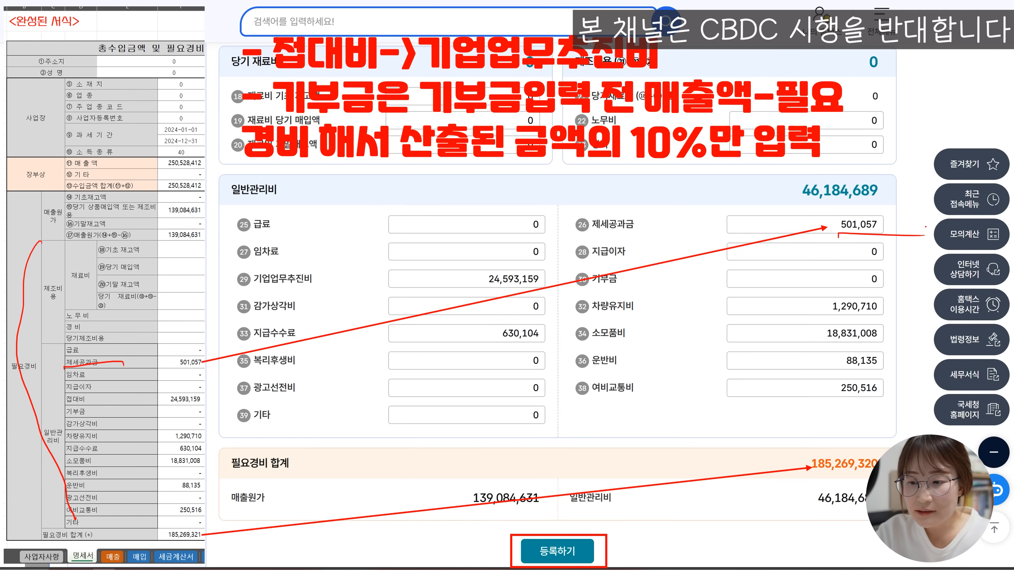
{"action": "left_click_drag", "start_coordinate": [172, 409], "coordinate": [224, 405]}
{"action": "left_click_drag", "start_coordinate": [478, 292], "coordinate": [547, 286]}
{"action": "left_click_drag", "start_coordinate": [289, 73], "coordinate": [680, 72]}
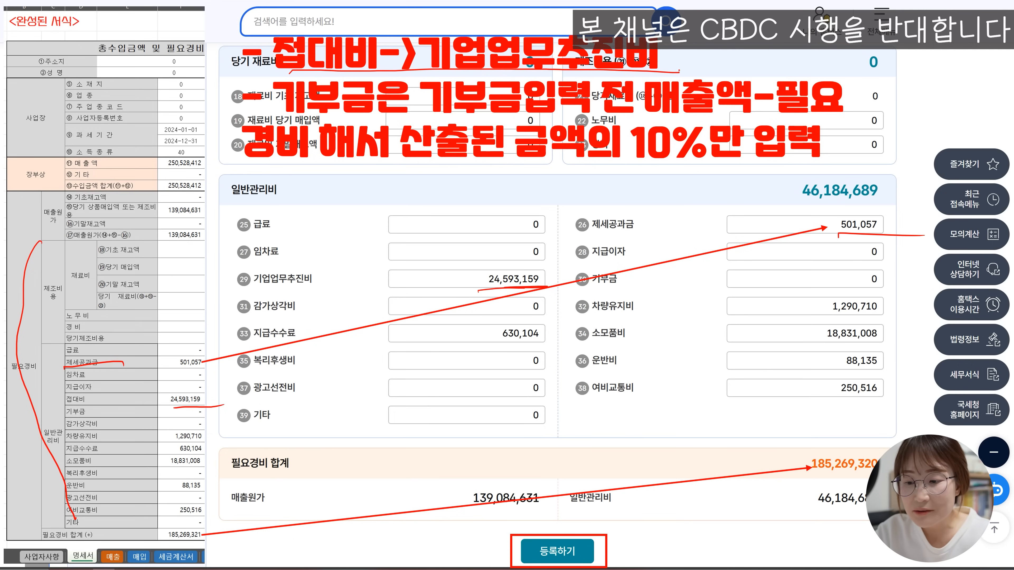
{"action": "key", "text": "Escape"}
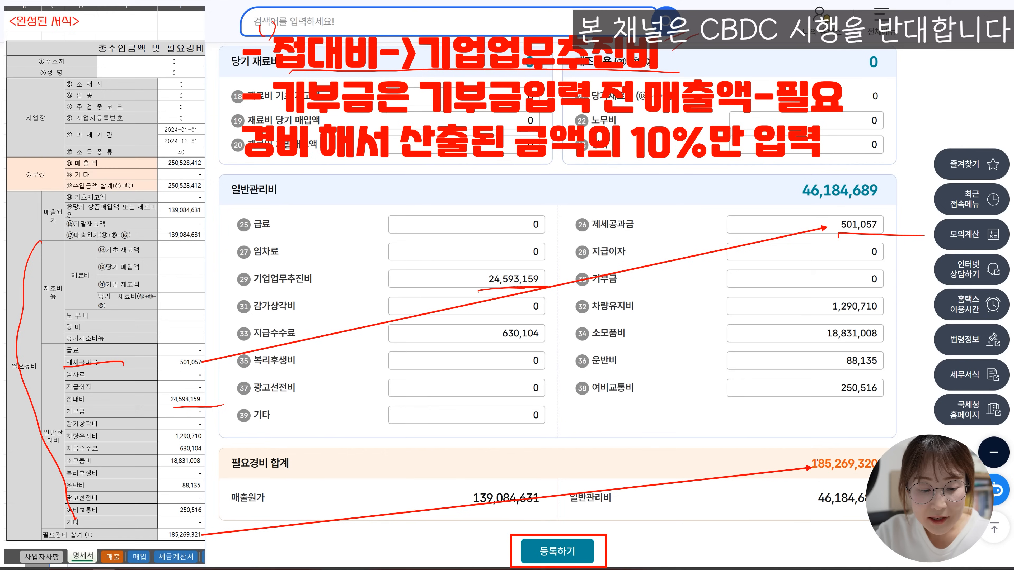
{"action": "left_click_drag", "start_coordinate": [785, 464], "coordinate": [821, 482]}
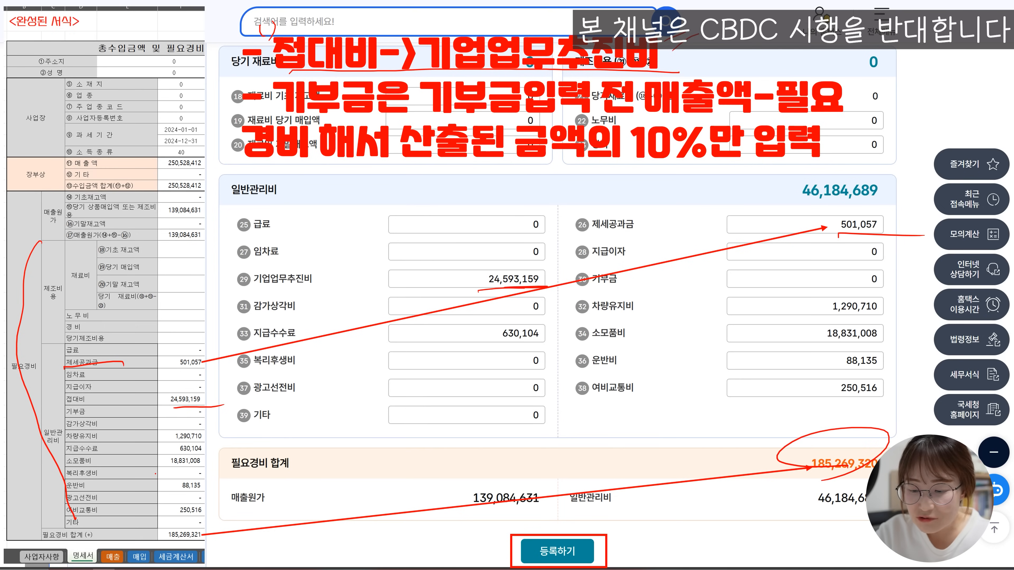
{"action": "mouse_move", "coordinate": [207, 538]}
{"action": "left_mouse_down"}
{"action": "mouse_move", "coordinate": [152, 513]}
{"action": "mouse_move", "coordinate": [212, 526]}
{"action": "left_mouse_up"}
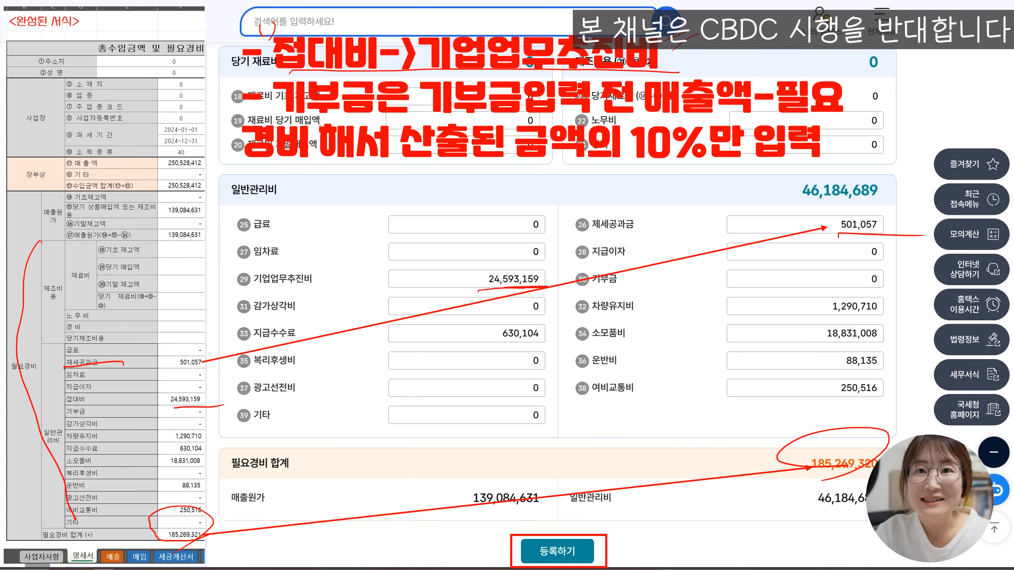
{"action": "mouse_move", "coordinate": [304, 109]}
{"action": "left_mouse_down"}
{"action": "mouse_move", "coordinate": [410, 114]}
{"action": "mouse_move", "coordinate": [306, 112]}
{"action": "left_mouse_up"}
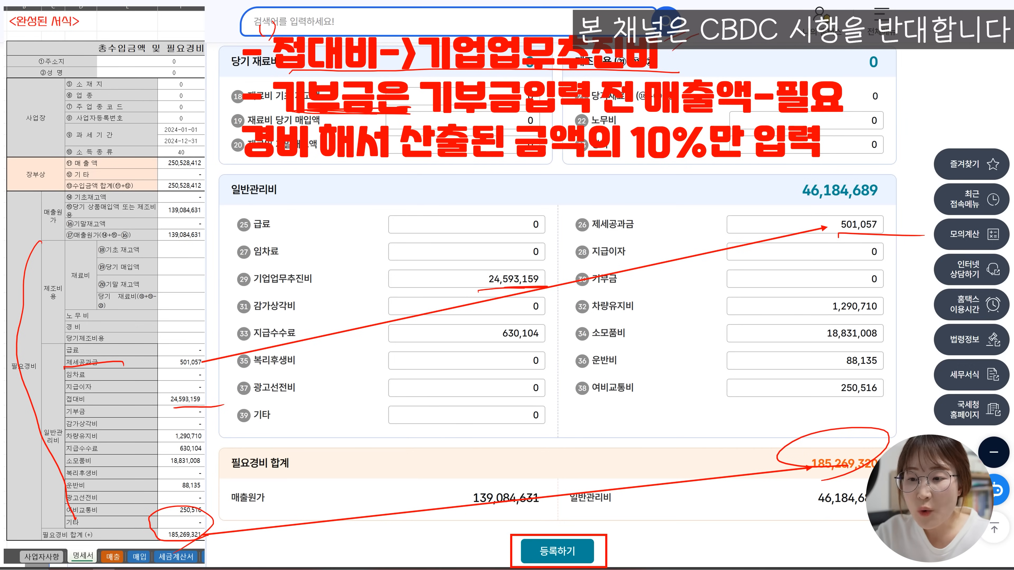
{"action": "left_click_drag", "start_coordinate": [666, 115], "coordinate": [849, 117]}
{"action": "left_click_drag", "start_coordinate": [361, 157], "coordinate": [386, 158]}
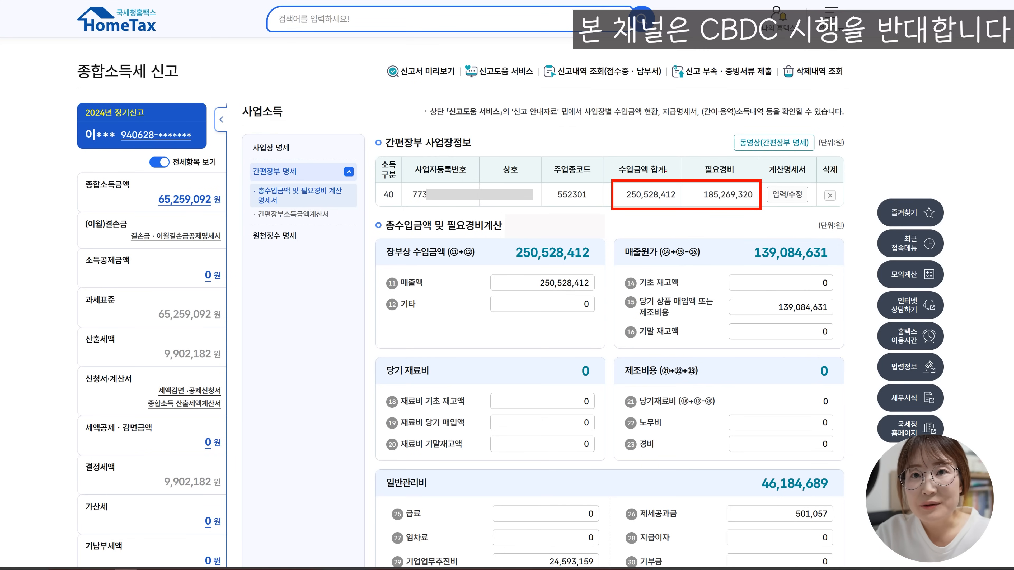
{"action": "left_click_drag", "start_coordinate": [653, 224], "coordinate": [655, 222]}
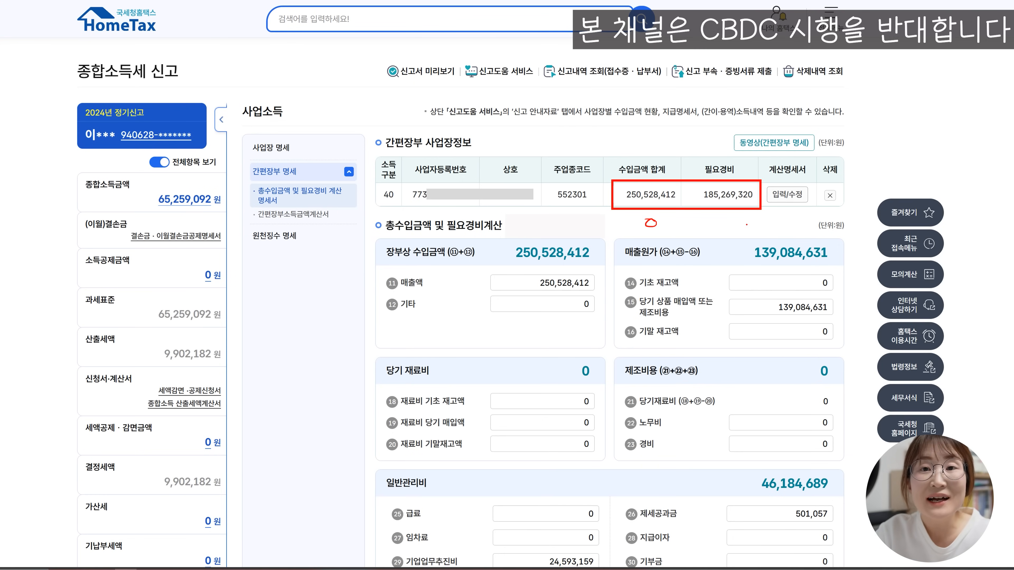
{"action": "left_click_drag", "start_coordinate": [722, 223], "coordinate": [747, 226]}
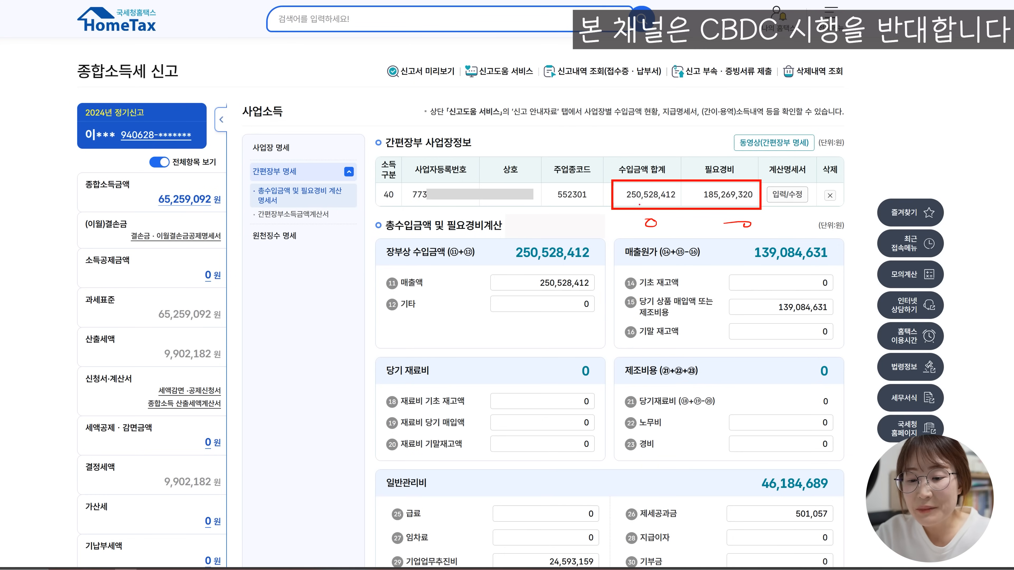
{"action": "left_click_drag", "start_coordinate": [626, 202], "coordinate": [754, 202]}
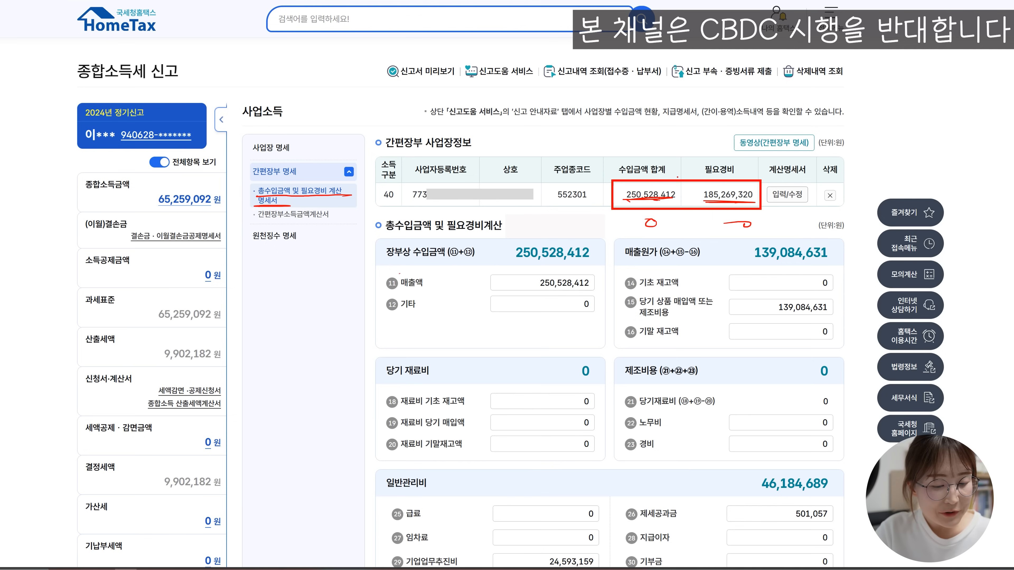
{"action": "left_click_drag", "start_coordinate": [657, 146], "coordinate": [748, 158]}
{"action": "left_click_drag", "start_coordinate": [857, 241], "coordinate": [812, 369]}
{"action": "mouse_move", "coordinate": [789, 351]}
{"action": "left_mouse_down"}
{"action": "mouse_move", "coordinate": [790, 371]}
{"action": "mouse_move", "coordinate": [842, 343]}
{"action": "left_mouse_up"}
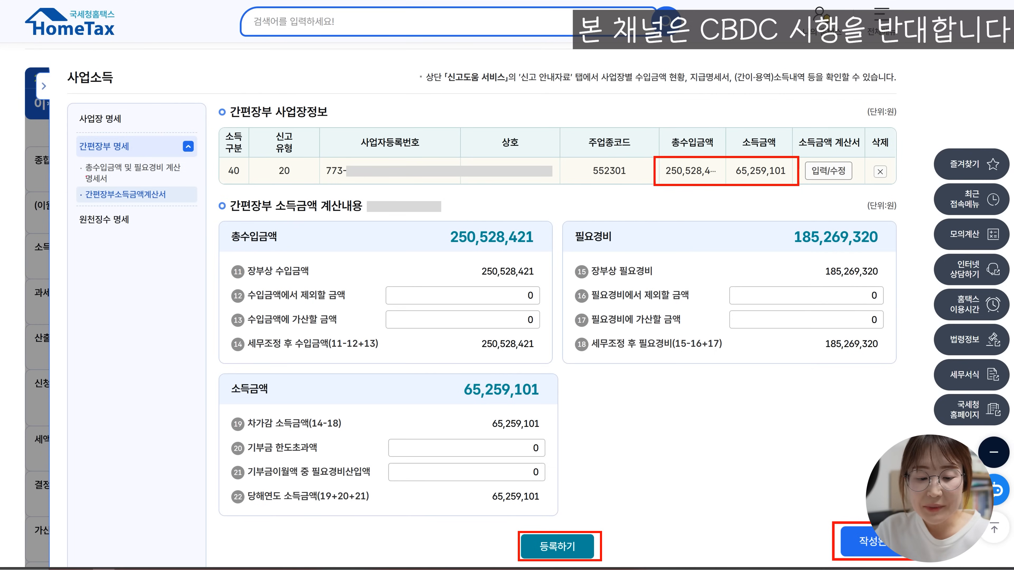
{"action": "left_click_drag", "start_coordinate": [82, 198], "coordinate": [160, 200]}
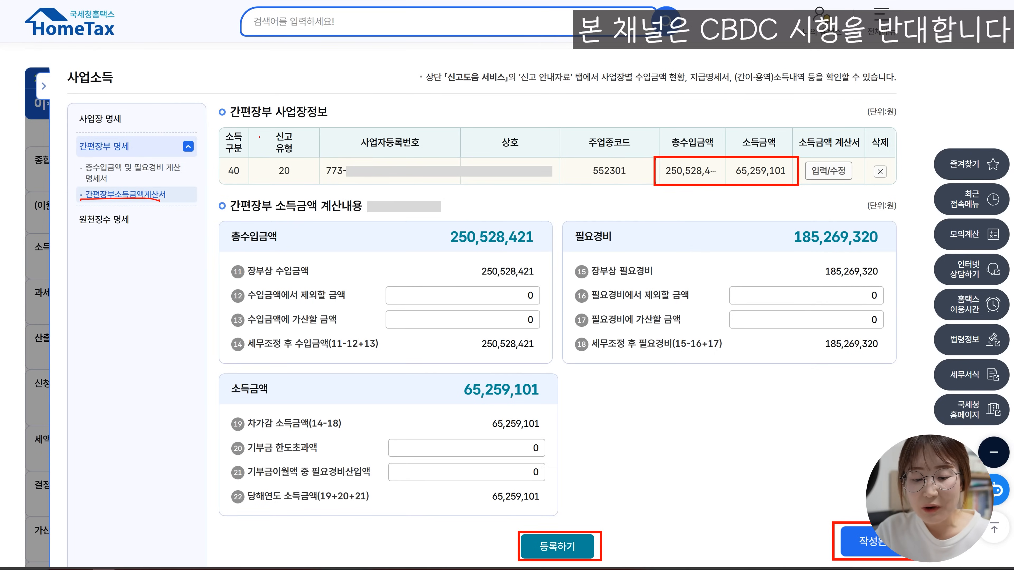
{"action": "left_click_drag", "start_coordinate": [239, 129], "coordinate": [328, 120]}
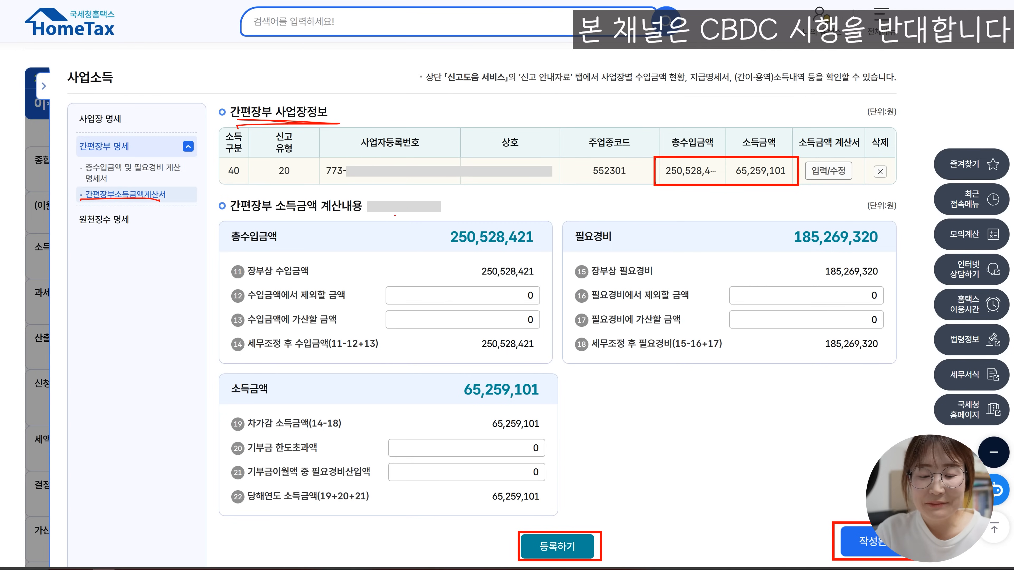
{"action": "left_click_drag", "start_coordinate": [288, 301], "coordinate": [364, 296]}
{"action": "left_click_drag", "start_coordinate": [270, 325], "coordinate": [335, 325]}
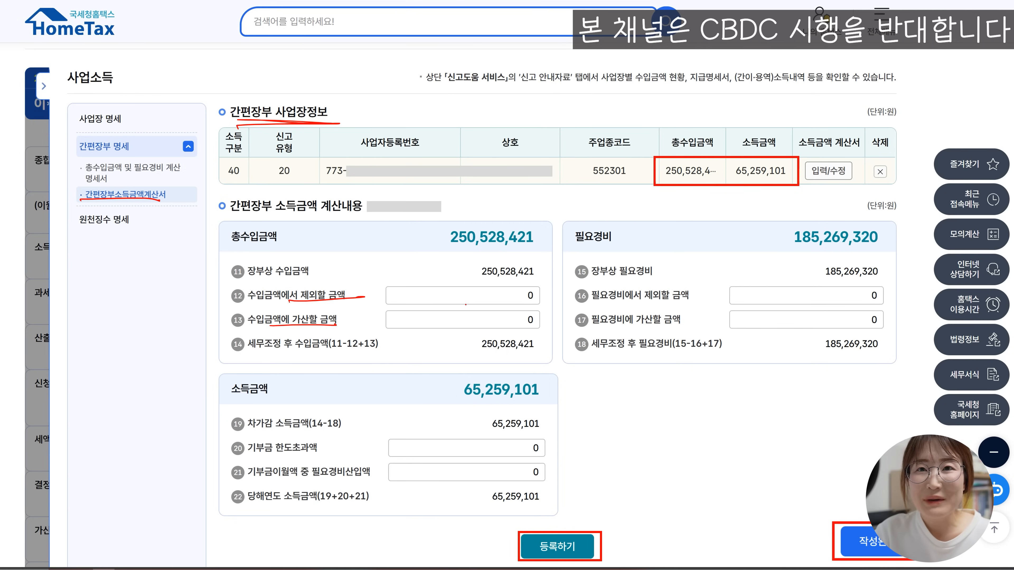
Step: Underline the values in adjustment fields 12, 13, 16, 17, 20 and 21 in red, and tick the 총수입금액 and 소득금액 headings
{"action": "left_click_drag", "start_coordinate": [503, 294], "coordinate": [534, 293]}
{"action": "left_click_drag", "start_coordinate": [494, 317], "coordinate": [556, 316]}
{"action": "left_click_drag", "start_coordinate": [835, 296], "coordinate": [885, 297]}
{"action": "left_click_drag", "start_coordinate": [835, 319], "coordinate": [874, 321]}
{"action": "left_click", "coordinate": [686, 322]}
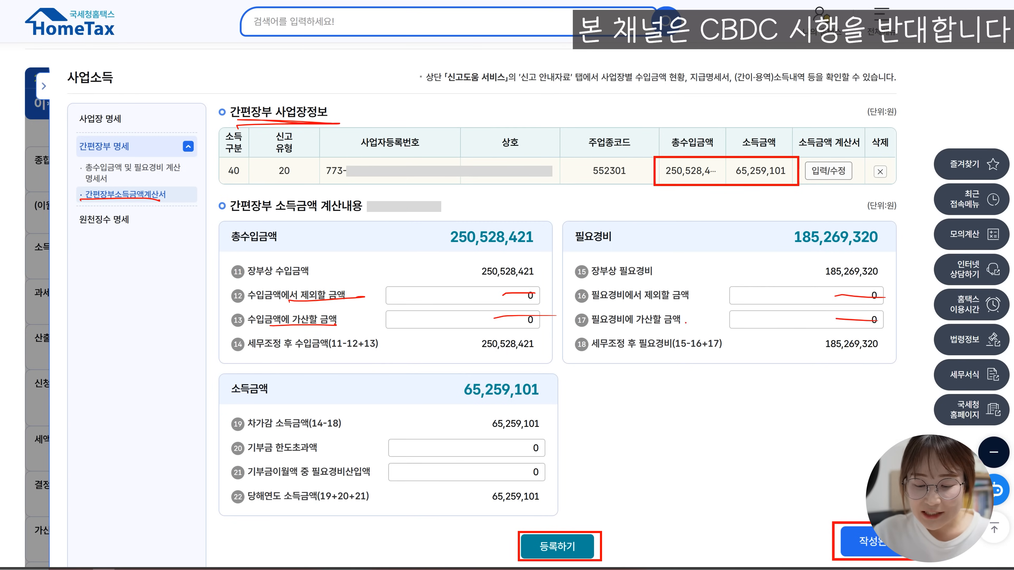
{"action": "left_click_drag", "start_coordinate": [516, 439], "coordinate": [565, 441]}
{"action": "left_click_drag", "start_coordinate": [510, 464], "coordinate": [581, 466]}
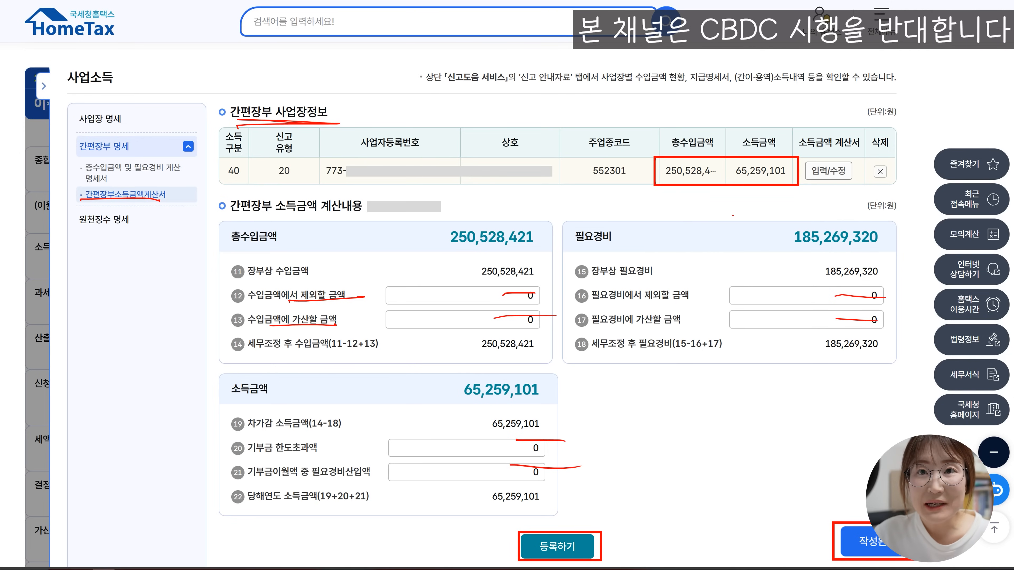
{"action": "left_click_drag", "start_coordinate": [664, 127], "coordinate": [832, 111]}
{"action": "left_click", "coordinate": [831, 125]}
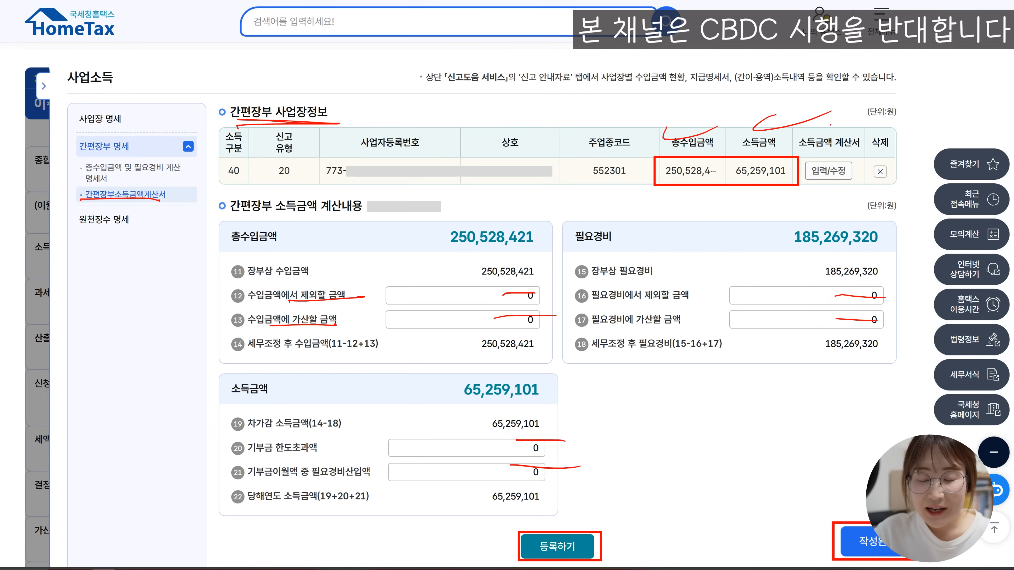
Step: Handwrite the calculation 매출액 − 비용 with a result line and 소득금액 beneath it in the blank area below 필요경비
{"action": "mouse_move", "coordinate": [642, 380]}
{"action": "left_mouse_down"}
{"action": "mouse_move", "coordinate": [625, 405]}
{"action": "mouse_move", "coordinate": [645, 393]}
{"action": "mouse_move", "coordinate": [643, 411]}
{"action": "mouse_move", "coordinate": [657, 389]}
{"action": "mouse_move", "coordinate": [652, 402]}
{"action": "left_mouse_up"}
{"action": "left_click", "coordinate": [653, 400]}
{"action": "mouse_move", "coordinate": [691, 380]}
{"action": "left_mouse_down"}
{"action": "mouse_move", "coordinate": [704, 392]}
{"action": "mouse_move", "coordinate": [736, 391]}
{"action": "mouse_move", "coordinate": [759, 372]}
{"action": "mouse_move", "coordinate": [760, 395]}
{"action": "left_mouse_up"}
{"action": "left_click_drag", "start_coordinate": [653, 419], "coordinate": [738, 410]}
{"action": "left_click_drag", "start_coordinate": [751, 400], "coordinate": [777, 418]}
{"action": "mouse_move", "coordinate": [635, 452]}
{"action": "left_mouse_down"}
{"action": "mouse_move", "coordinate": [849, 432]}
{"action": "mouse_move", "coordinate": [834, 430]}
{"action": "left_mouse_up"}
{"action": "left_click_drag", "start_coordinate": [716, 458], "coordinate": [704, 473]}
{"action": "mouse_move", "coordinate": [717, 463]}
{"action": "left_mouse_down"}
{"action": "mouse_move", "coordinate": [723, 478]}
{"action": "mouse_move", "coordinate": [741, 457]}
{"action": "left_mouse_up"}
{"action": "left_click_drag", "start_coordinate": [723, 471], "coordinate": [810, 479]}
{"action": "left_click_drag", "start_coordinate": [843, 456], "coordinate": [835, 467]}
{"action": "left_click", "coordinate": [858, 461]}
{"action": "left_click", "coordinate": [870, 453]}
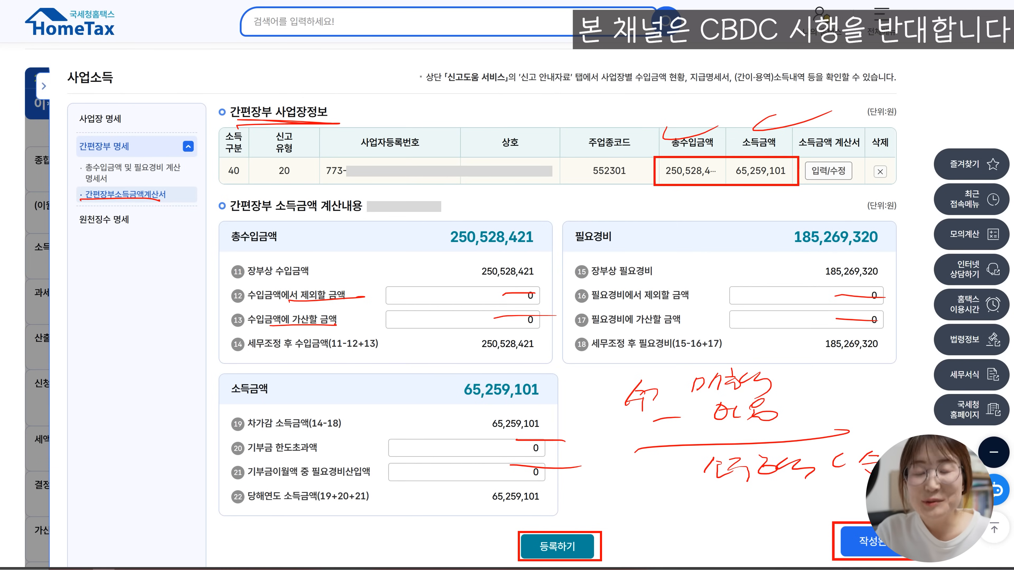
Step: Put quotation marks around the handwritten 소득금액, circle it, and underline the boxed 총수입금액 and 소득금액 values in the business table
{"action": "left_click_drag", "start_coordinate": [674, 464], "coordinate": [680, 473]}
{"action": "left_click_drag", "start_coordinate": [695, 458], "coordinate": [689, 470]}
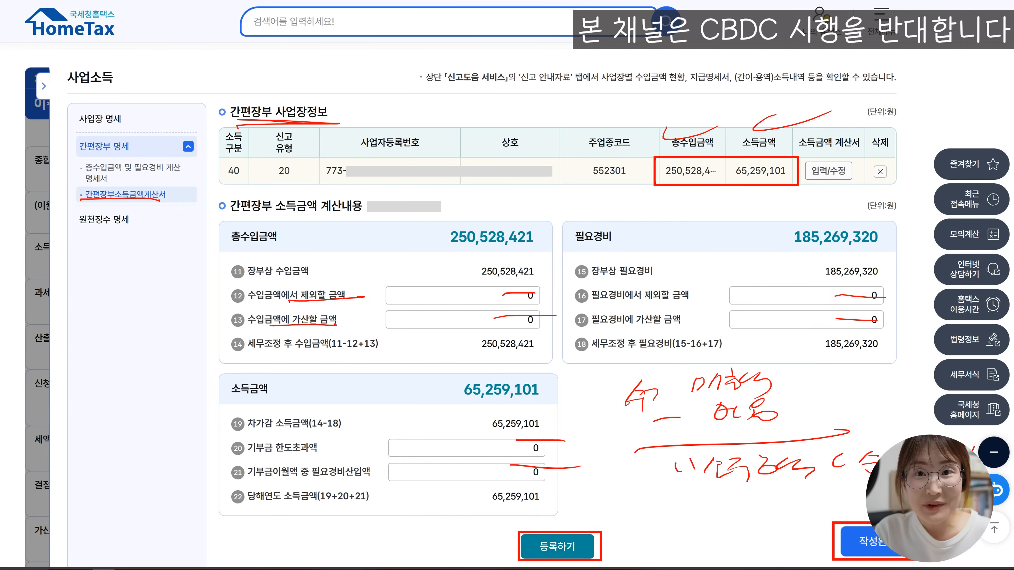
{"action": "mouse_move", "coordinate": [813, 444]}
{"action": "left_mouse_down"}
{"action": "mouse_move", "coordinate": [807, 455]}
{"action": "mouse_move", "coordinate": [822, 451]}
{"action": "left_mouse_up"}
{"action": "mouse_move", "coordinate": [774, 494]}
{"action": "left_mouse_down"}
{"action": "mouse_move", "coordinate": [785, 439]}
{"action": "mouse_move", "coordinate": [814, 459]}
{"action": "left_mouse_up"}
{"action": "left_click_drag", "start_coordinate": [748, 194], "coordinate": [808, 191]}
{"action": "left_click_drag", "start_coordinate": [636, 206], "coordinate": [742, 208]}
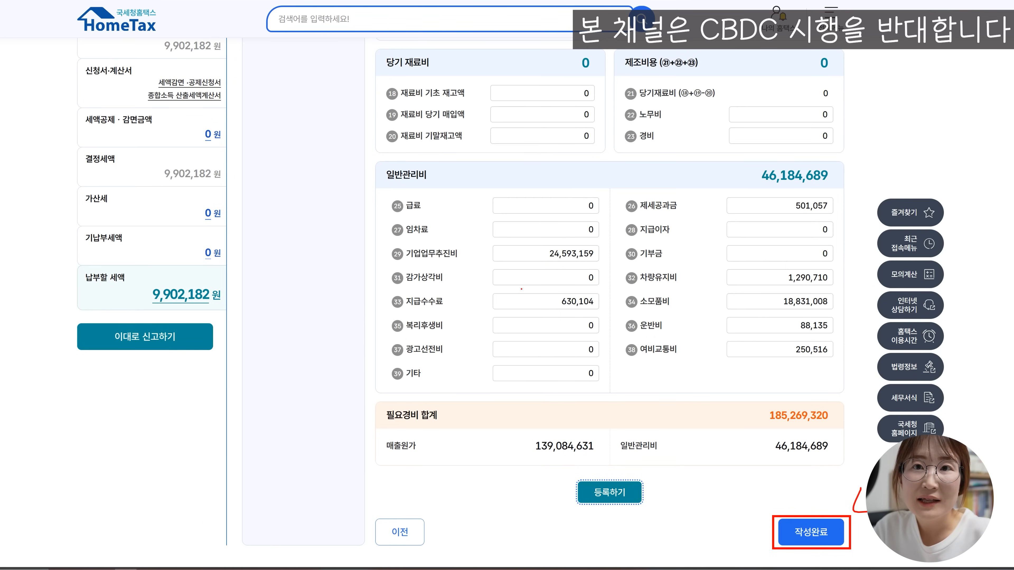
Step: Circle the 일반관리비 amounts in both columns of the expense statement slide, and underline 입력/수정 on the income calculation slide
{"action": "mouse_move", "coordinate": [593, 320]}
{"action": "left_mouse_down"}
{"action": "mouse_move", "coordinate": [582, 322]}
{"action": "mouse_move", "coordinate": [613, 309]}
{"action": "left_mouse_up"}
{"action": "mouse_move", "coordinate": [835, 342]}
{"action": "left_mouse_down"}
{"action": "mouse_move", "coordinate": [828, 266]}
{"action": "mouse_move", "coordinate": [834, 352]}
{"action": "left_mouse_up"}
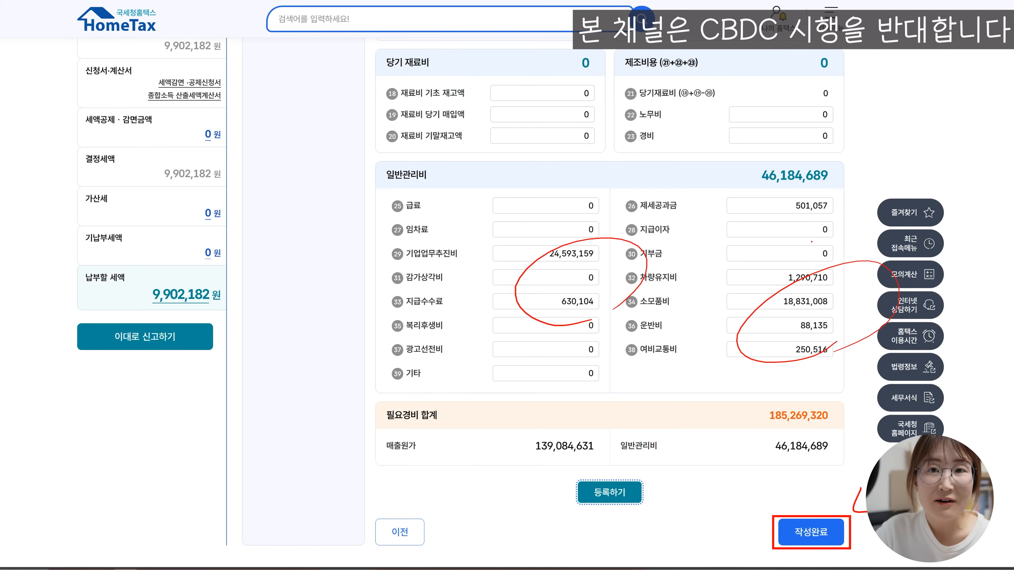
{"action": "mouse_move", "coordinate": [766, 220]}
{"action": "left_mouse_down"}
{"action": "mouse_move", "coordinate": [770, 238]}
{"action": "mouse_move", "coordinate": [792, 228]}
{"action": "mouse_move", "coordinate": [816, 241]}
{"action": "left_mouse_up"}
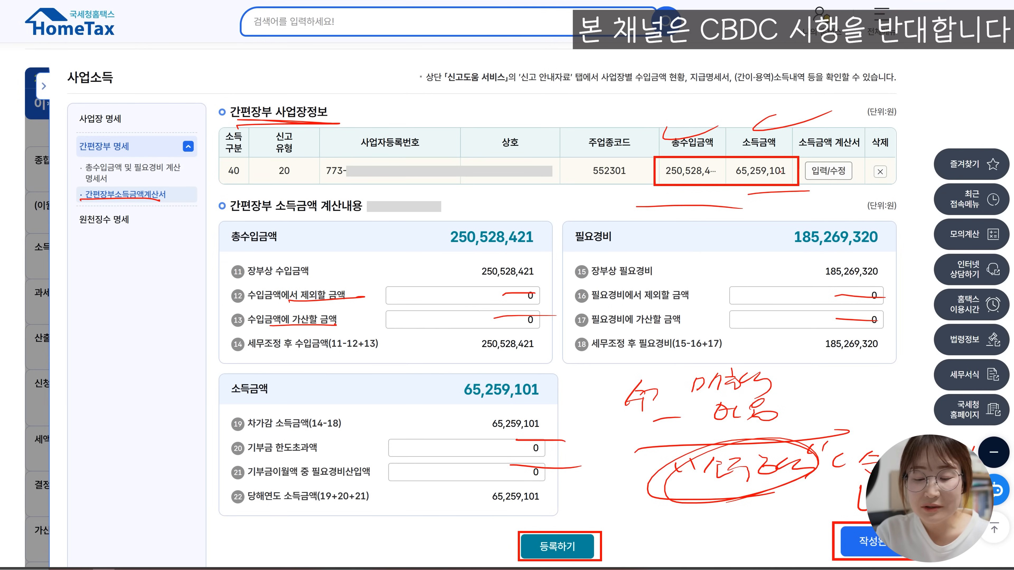
{"action": "mouse_move", "coordinate": [810, 179]}
{"action": "left_mouse_down"}
{"action": "mouse_move", "coordinate": [860, 180]}
{"action": "mouse_move", "coordinate": [862, 170]}
{"action": "left_mouse_up"}
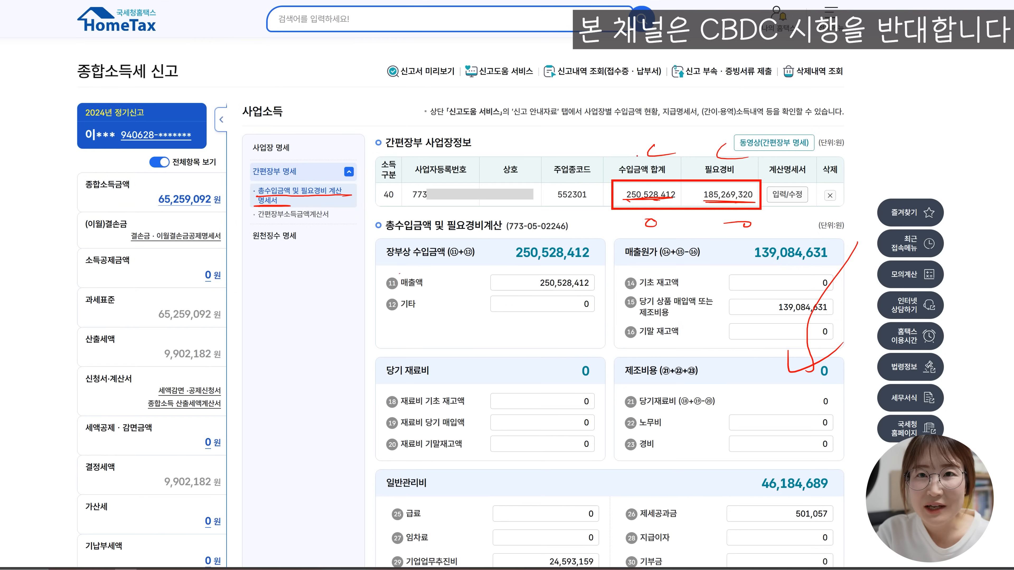
Step: Underline the revenue and income totals on both statement slides, annotate the 필요경비 total, and mark 작성완료 in red
{"action": "left_click_drag", "start_coordinate": [622, 207], "coordinate": [660, 204]}
{"action": "scroll", "coordinate": [610, 303], "scroll_direction": "down", "scroll_amount": 8}
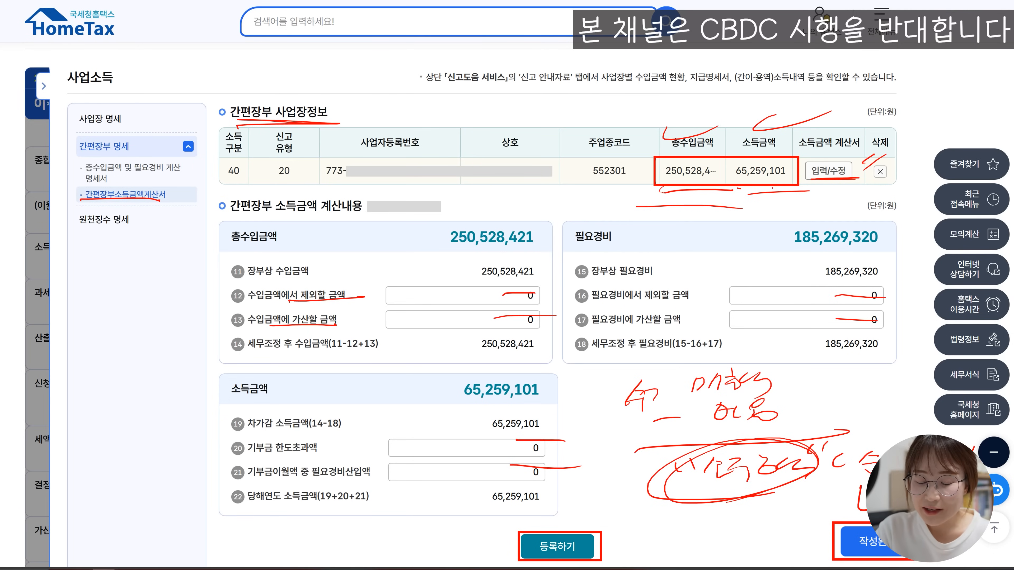
{"action": "left_click_drag", "start_coordinate": [776, 186], "coordinate": [718, 192]}
{"action": "mouse_move", "coordinate": [772, 249]}
{"action": "left_mouse_down"}
{"action": "mouse_move", "coordinate": [886, 250]}
{"action": "mouse_move", "coordinate": [778, 249]}
{"action": "left_mouse_up"}
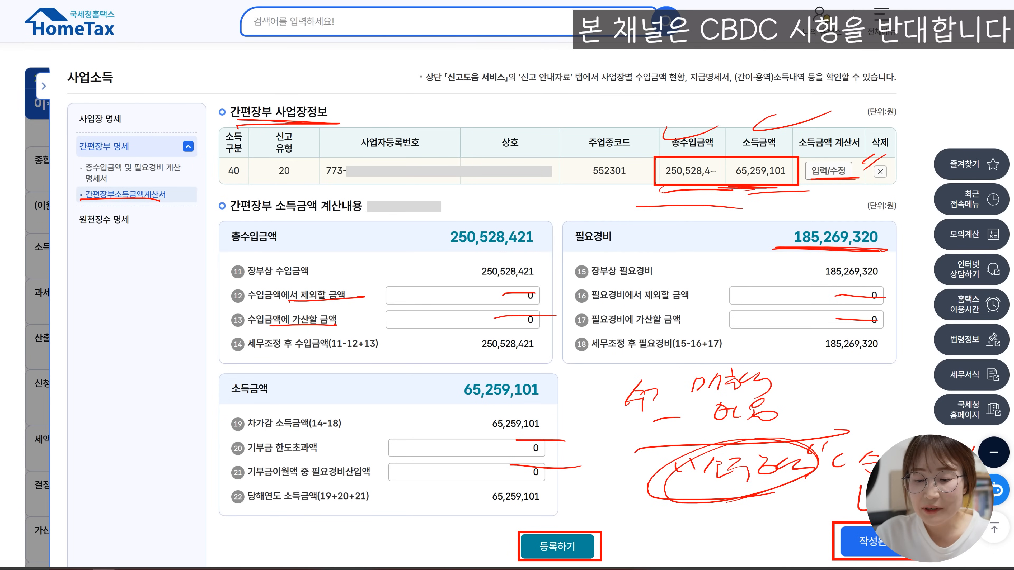
{"action": "left_click_drag", "start_coordinate": [704, 222], "coordinate": [725, 263]}
{"action": "left_click_drag", "start_coordinate": [746, 229], "coordinate": [763, 241]}
{"action": "left_click_drag", "start_coordinate": [753, 243], "coordinate": [796, 257]}
{"action": "left_click_drag", "start_coordinate": [809, 527], "coordinate": [836, 529]}
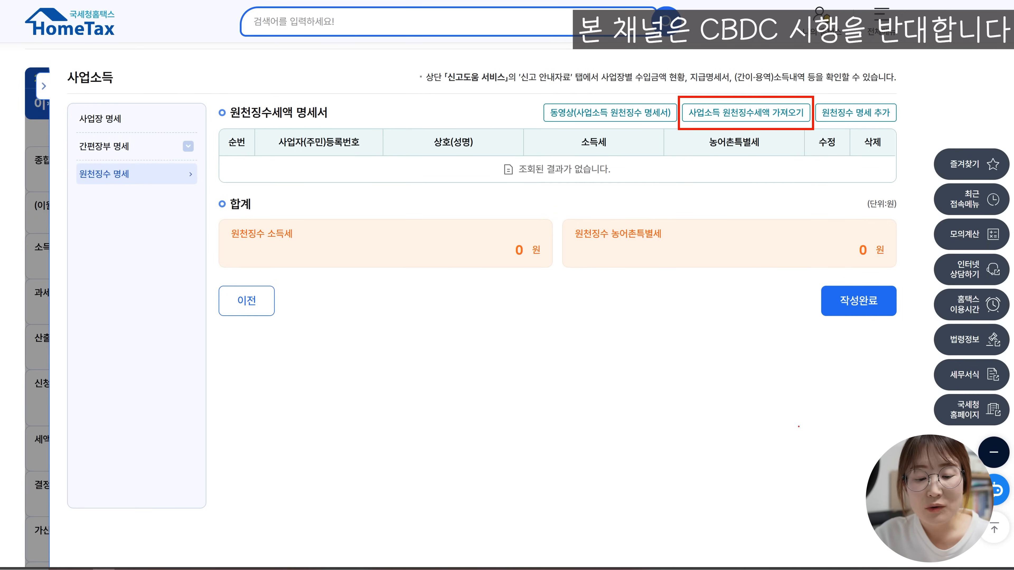
Step: Underline the 원천징수세액 명세서 title and handwrite "3.3% 사업소득" below the totals on the withholding slide
{"action": "left_click_drag", "start_coordinate": [233, 119], "coordinate": [312, 126]}
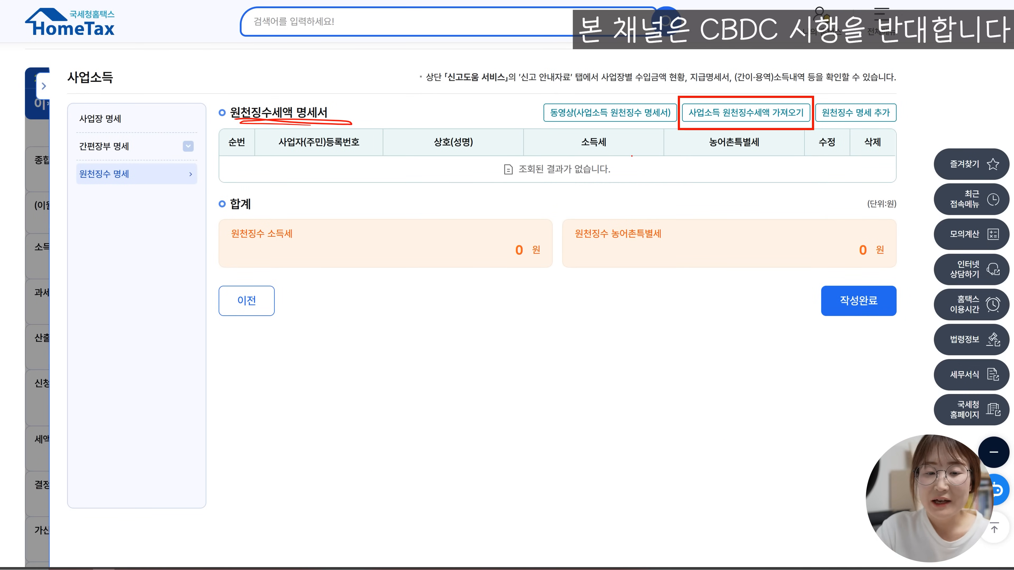
{"action": "mouse_move", "coordinate": [398, 302]}
{"action": "left_mouse_down"}
{"action": "mouse_move", "coordinate": [404, 320]}
{"action": "mouse_move", "coordinate": [437, 312]}
{"action": "left_mouse_up"}
{"action": "left_click", "coordinate": [419, 313]}
{"action": "left_click_drag", "start_coordinate": [482, 288], "coordinate": [452, 330]}
{"action": "left_click_drag", "start_coordinate": [459, 297], "coordinate": [526, 309]}
{"action": "left_click_drag", "start_coordinate": [524, 295], "coordinate": [512, 310]}
{"action": "mouse_move", "coordinate": [533, 286]}
{"action": "left_mouse_down"}
{"action": "mouse_move", "coordinate": [530, 307]}
{"action": "mouse_move", "coordinate": [542, 295]}
{"action": "left_mouse_up"}
{"action": "mouse_move", "coordinate": [555, 288]}
{"action": "left_mouse_down"}
{"action": "mouse_move", "coordinate": [547, 300]}
{"action": "mouse_move", "coordinate": [567, 299]}
{"action": "left_mouse_up"}
{"action": "left_click_drag", "start_coordinate": [586, 285], "coordinate": [590, 300]}
{"action": "left_click_drag", "start_coordinate": [588, 297], "coordinate": [599, 302]}
{"action": "mouse_move", "coordinate": [603, 284]}
{"action": "left_mouse_down"}
{"action": "mouse_move", "coordinate": [614, 281]}
{"action": "mouse_move", "coordinate": [597, 340]}
{"action": "left_mouse_up"}
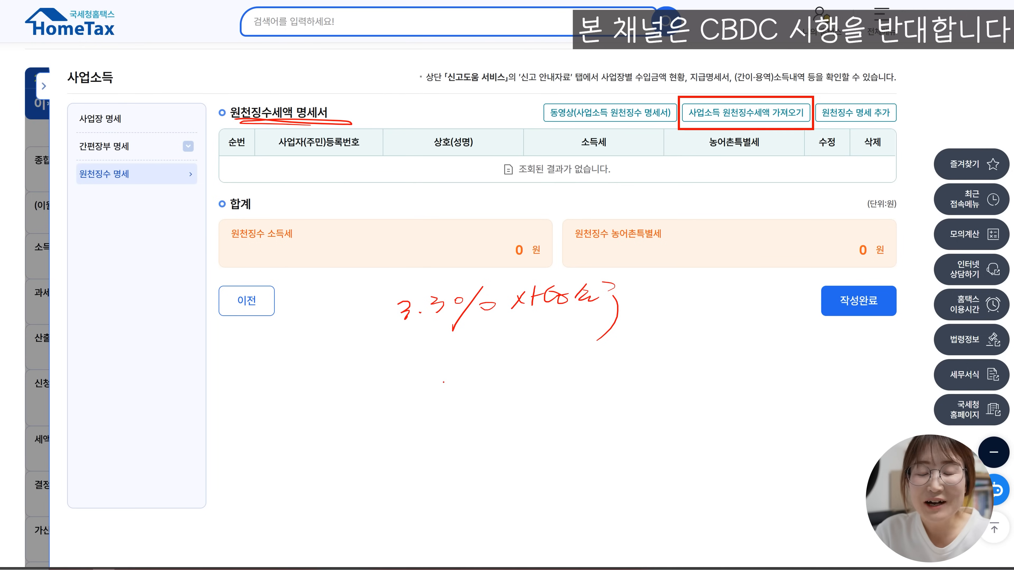
Step: Extend the handwritten 3.3% note with "≒ 프리랜스"
{"action": "left_click_drag", "start_coordinate": [629, 294], "coordinate": [650, 292]}
{"action": "mouse_move", "coordinate": [634, 302]}
{"action": "left_mouse_down"}
{"action": "mouse_move", "coordinate": [683, 282]}
{"action": "mouse_move", "coordinate": [678, 299]}
{"action": "left_mouse_up"}
{"action": "left_click", "coordinate": [650, 311]}
{"action": "left_click", "coordinate": [704, 286]}
{"action": "mouse_move", "coordinate": [677, 300]}
{"action": "left_mouse_down"}
{"action": "mouse_move", "coordinate": [715, 296]}
{"action": "mouse_move", "coordinate": [716, 309]}
{"action": "left_mouse_up"}
{"action": "left_click_drag", "start_coordinate": [730, 280], "coordinate": [756, 291]}
{"action": "left_click_drag", "start_coordinate": [761, 279], "coordinate": [764, 303]}
{"action": "left_click", "coordinate": [792, 278]}
{"action": "mouse_move", "coordinate": [783, 279]}
{"action": "left_mouse_down"}
{"action": "mouse_move", "coordinate": [776, 294]}
{"action": "mouse_move", "coordinate": [797, 290]}
{"action": "left_mouse_up"}
{"action": "left_click_drag", "start_coordinate": [778, 298], "coordinate": [798, 293]}
Step: Handwrite the example 1,000,000 − 33,000 = 967,000 under the 3.3% note and double-underline 33,000
{"action": "left_click_drag", "start_coordinate": [295, 348], "coordinate": [270, 364]}
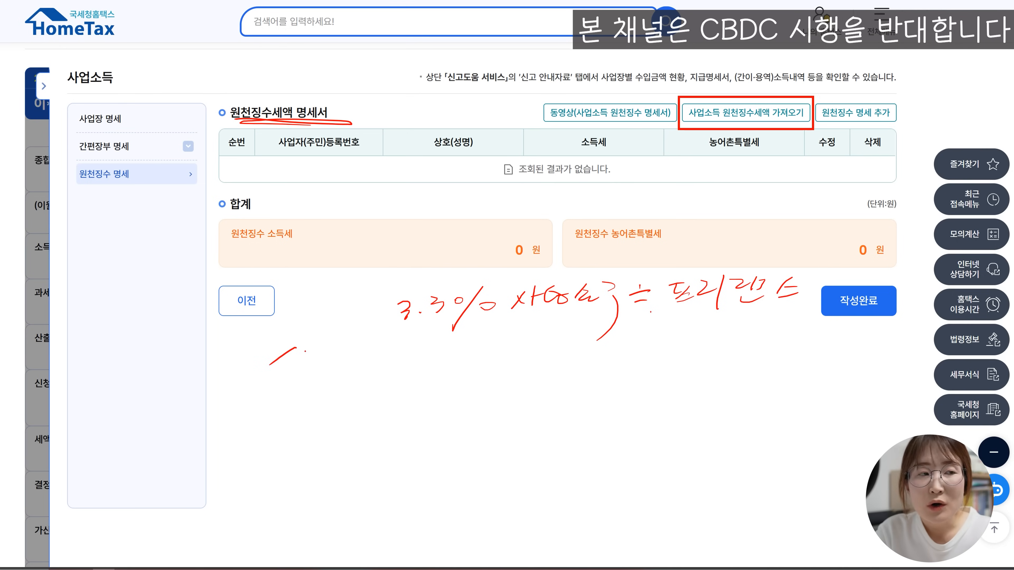
{"action": "left_click_drag", "start_coordinate": [330, 349], "coordinate": [328, 349]}
{"action": "mouse_move", "coordinate": [346, 347]}
{"action": "left_mouse_down"}
{"action": "mouse_move", "coordinate": [348, 356]}
{"action": "mouse_move", "coordinate": [468, 350]}
{"action": "mouse_move", "coordinate": [498, 355]}
{"action": "mouse_move", "coordinate": [491, 364]}
{"action": "mouse_move", "coordinate": [610, 352]}
{"action": "left_mouse_up"}
{"action": "left_click", "coordinate": [385, 358]}
{"action": "left_click", "coordinate": [533, 361]}
{"action": "left_click", "coordinate": [634, 356]}
{"action": "mouse_move", "coordinate": [638, 341]}
{"action": "left_mouse_down"}
{"action": "mouse_move", "coordinate": [655, 341]}
{"action": "mouse_move", "coordinate": [634, 361]}
{"action": "left_mouse_up"}
{"action": "mouse_move", "coordinate": [672, 336]}
{"action": "left_mouse_down"}
{"action": "mouse_move", "coordinate": [661, 357]}
{"action": "mouse_move", "coordinate": [700, 337]}
{"action": "mouse_move", "coordinate": [688, 359]}
{"action": "left_mouse_up"}
{"action": "mouse_move", "coordinate": [735, 344]}
{"action": "left_mouse_down"}
{"action": "mouse_move", "coordinate": [725, 351]}
{"action": "mouse_move", "coordinate": [751, 348]}
{"action": "left_mouse_up"}
{"action": "left_click", "coordinate": [800, 352]}
{"action": "mouse_move", "coordinate": [751, 348]}
{"action": "left_mouse_down"}
{"action": "mouse_move", "coordinate": [786, 347]}
{"action": "mouse_move", "coordinate": [774, 343]}
{"action": "left_mouse_up"}
{"action": "left_click_drag", "start_coordinate": [473, 372], "coordinate": [587, 364]}
{"action": "left_click_drag", "start_coordinate": [461, 374], "coordinate": [578, 374]}
Step: Add another handwritten note directly below the double-underlined 33,000
{"action": "left_click", "coordinate": [495, 401]}
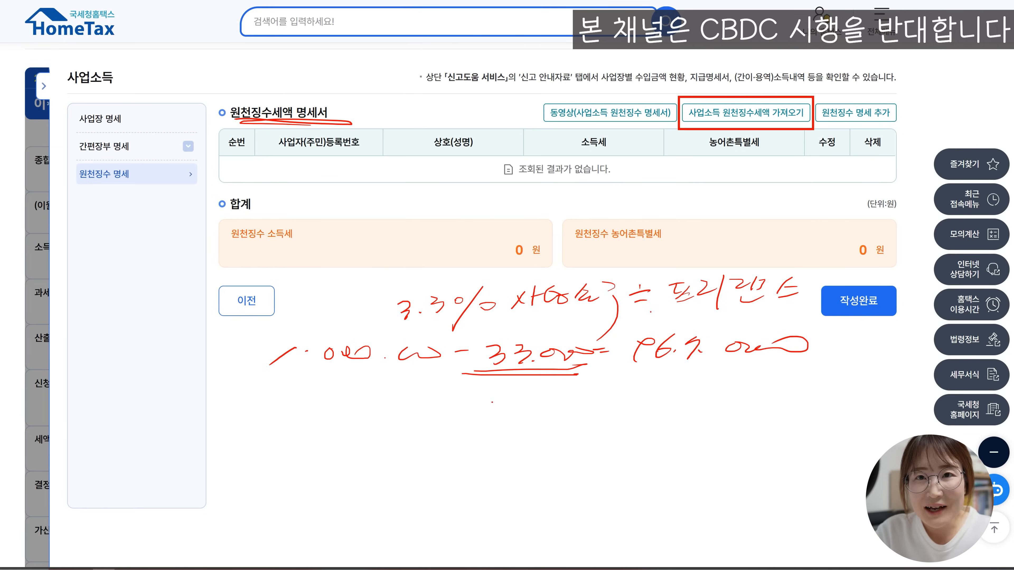
{"action": "left_click_drag", "start_coordinate": [470, 395], "coordinate": [481, 409]}
{"action": "mouse_move", "coordinate": [491, 389]}
{"action": "left_mouse_down"}
{"action": "mouse_move", "coordinate": [491, 411]}
{"action": "mouse_move", "coordinate": [516, 407]}
{"action": "left_mouse_up"}
{"action": "mouse_move", "coordinate": [521, 388]}
{"action": "left_mouse_down"}
{"action": "mouse_move", "coordinate": [529, 417]}
{"action": "mouse_move", "coordinate": [546, 399]}
{"action": "left_mouse_up"}
{"action": "left_click_drag", "start_coordinate": [530, 400], "coordinate": [577, 401]}
{"action": "mouse_move", "coordinate": [596, 393]}
{"action": "left_mouse_down"}
{"action": "mouse_move", "coordinate": [590, 408]}
{"action": "mouse_move", "coordinate": [649, 415]}
{"action": "left_mouse_up"}
{"action": "left_click_drag", "start_coordinate": [648, 415], "coordinate": [581, 443]}
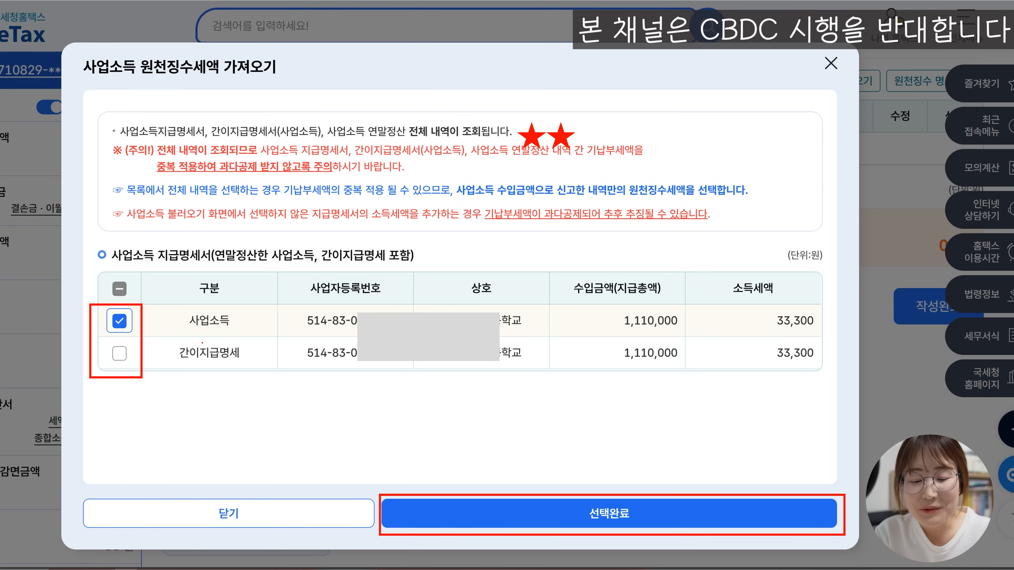
Step: On the 사업소득 원천징수세액 가져오기 slide, bracket the two 소득세액 amounts, star the notice, and underline its first line through 전체 내역이 조회
{"action": "mouse_move", "coordinate": [825, 306]}
{"action": "left_mouse_down"}
{"action": "mouse_move", "coordinate": [805, 359]}
{"action": "mouse_move", "coordinate": [841, 331]}
{"action": "mouse_move", "coordinate": [803, 362]}
{"action": "left_mouse_up"}
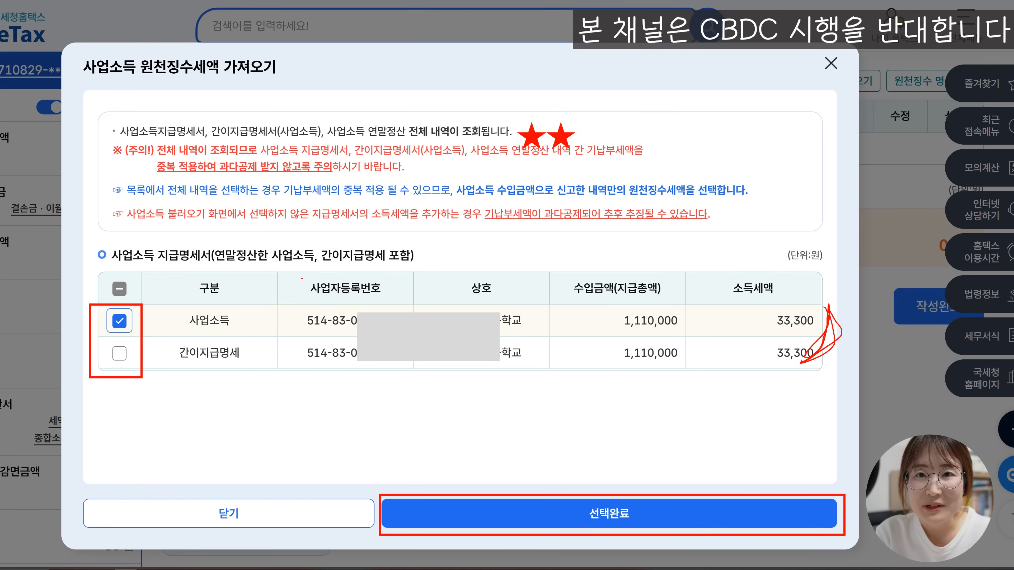
{"action": "mouse_move", "coordinate": [104, 121]}
{"action": "left_mouse_down"}
{"action": "mouse_move", "coordinate": [149, 152]}
{"action": "mouse_move", "coordinate": [191, 118]}
{"action": "mouse_move", "coordinate": [229, 137]}
{"action": "left_mouse_up"}
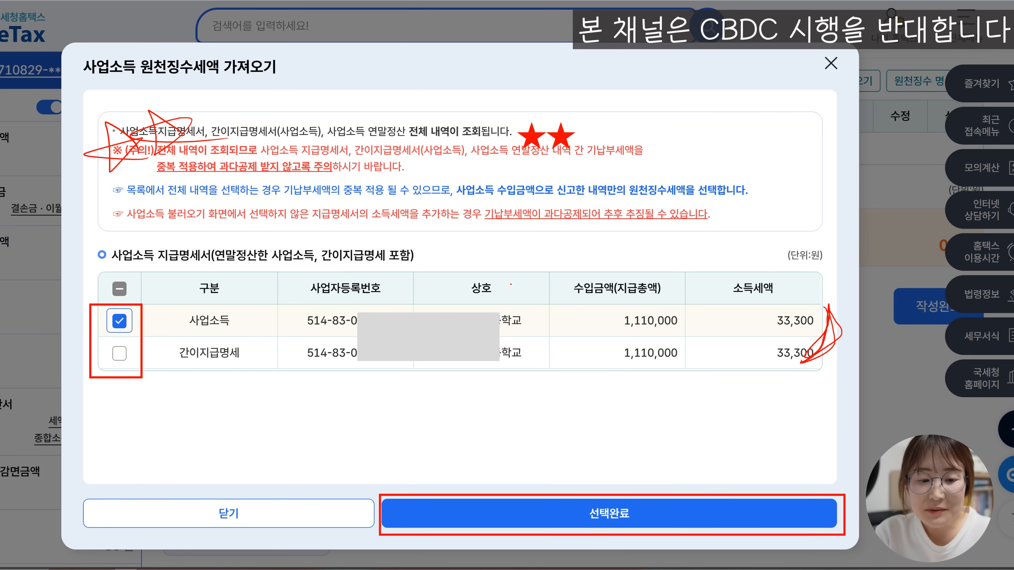
{"action": "left_click_drag", "start_coordinate": [146, 136], "coordinate": [306, 137]}
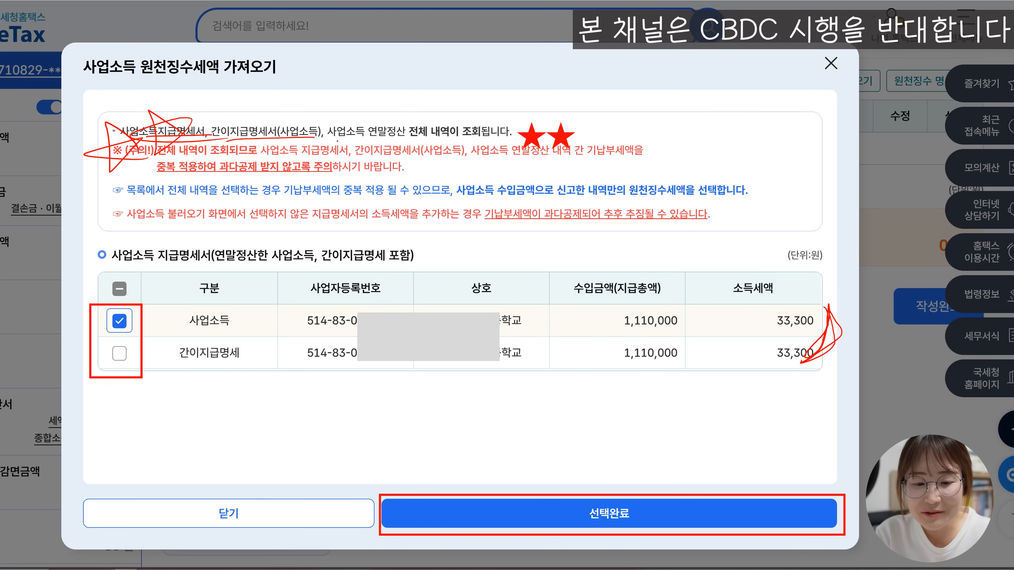
{"action": "left_click_drag", "start_coordinate": [335, 141], "coordinate": [481, 138]}
{"action": "left_click_drag", "start_coordinate": [417, 113], "coordinate": [400, 138]}
{"action": "left_click_drag", "start_coordinate": [487, 110], "coordinate": [479, 138]}
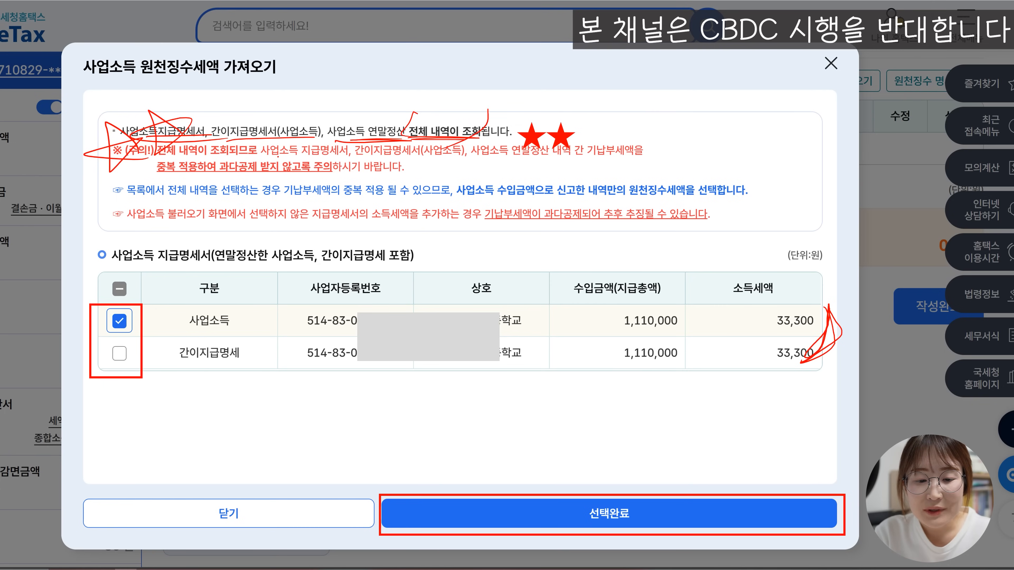
Step: Underline the statement types, 기납부세액 and the 중복 적용 과다공제 wording in the red warning, and circle 내역 간
{"action": "left_click_drag", "start_coordinate": [269, 158], "coordinate": [543, 161]}
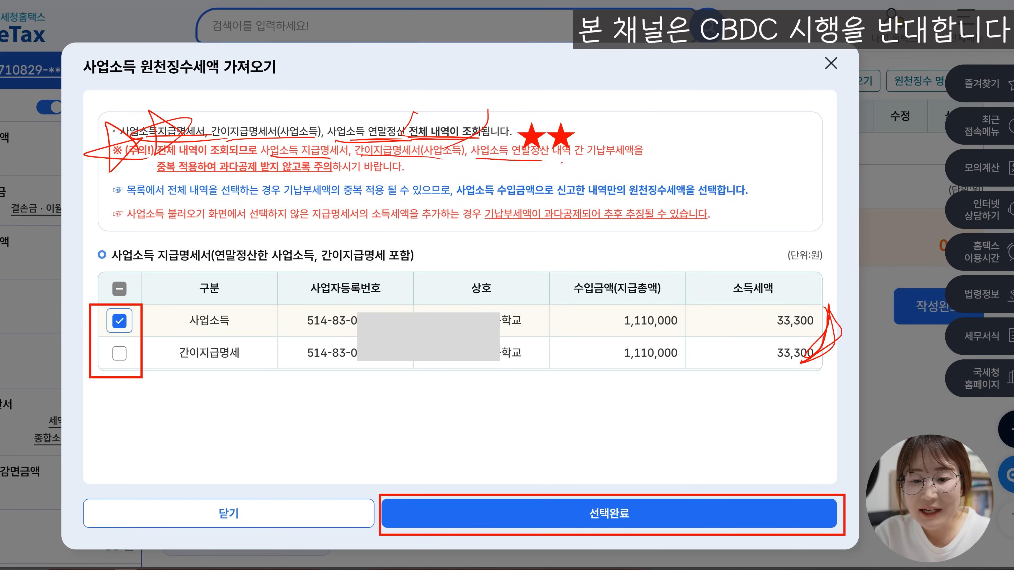
{"action": "mouse_move", "coordinate": [568, 140]}
{"action": "left_mouse_down"}
{"action": "mouse_move", "coordinate": [595, 139]}
{"action": "mouse_move", "coordinate": [627, 163]}
{"action": "left_mouse_up"}
{"action": "left_click_drag", "start_coordinate": [189, 176], "coordinate": [368, 180]}
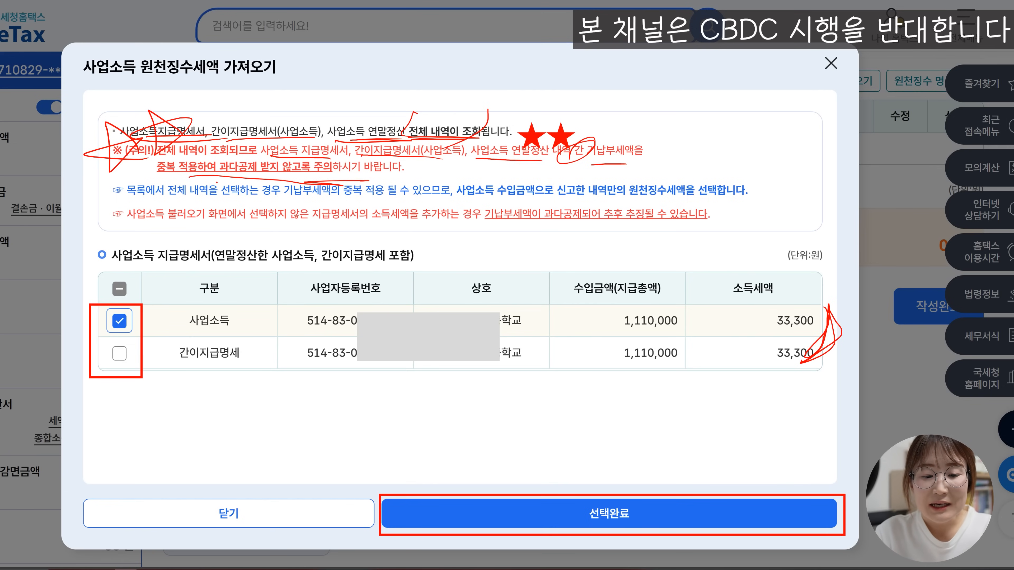
Step: Emphasize 간이지급명세서 and 사업소득지급명세서 in the notice, and handwrite 1 and 2 above them respectively
{"action": "mouse_move", "coordinate": [227, 136]}
{"action": "left_mouse_down"}
{"action": "mouse_move", "coordinate": [292, 139]}
{"action": "mouse_move", "coordinate": [315, 117]}
{"action": "mouse_move", "coordinate": [206, 124]}
{"action": "mouse_move", "coordinate": [254, 138]}
{"action": "left_mouse_up"}
{"action": "mouse_move", "coordinate": [277, 98]}
{"action": "left_mouse_down"}
{"action": "mouse_move", "coordinate": [271, 117]}
{"action": "mouse_move", "coordinate": [288, 114]}
{"action": "left_mouse_up"}
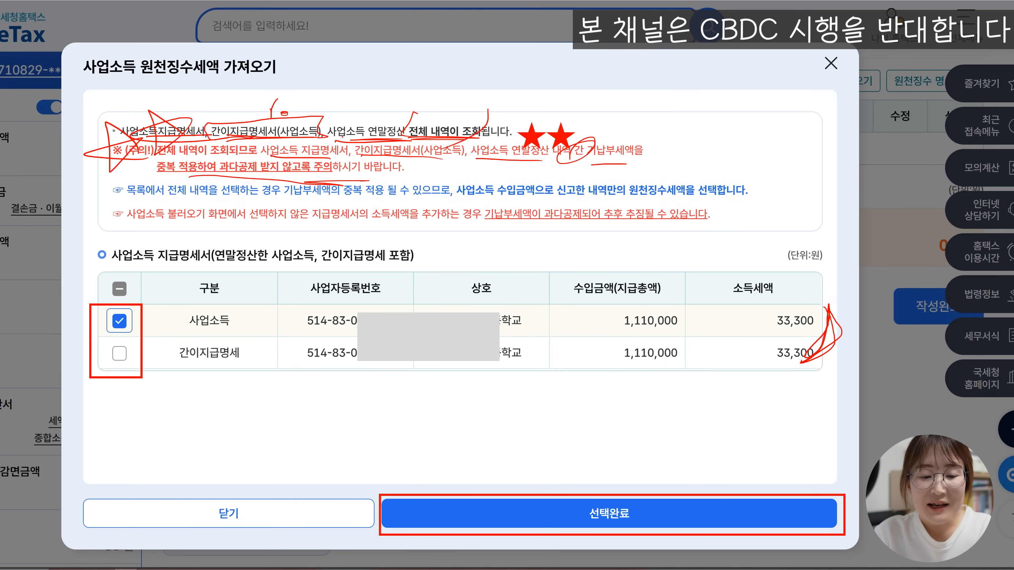
{"action": "left_click_drag", "start_coordinate": [144, 140], "coordinate": [201, 135]}
{"action": "left_click_drag", "start_coordinate": [163, 104], "coordinate": [178, 113]}
{"action": "left_click_drag", "start_coordinate": [181, 107], "coordinate": [191, 108]}
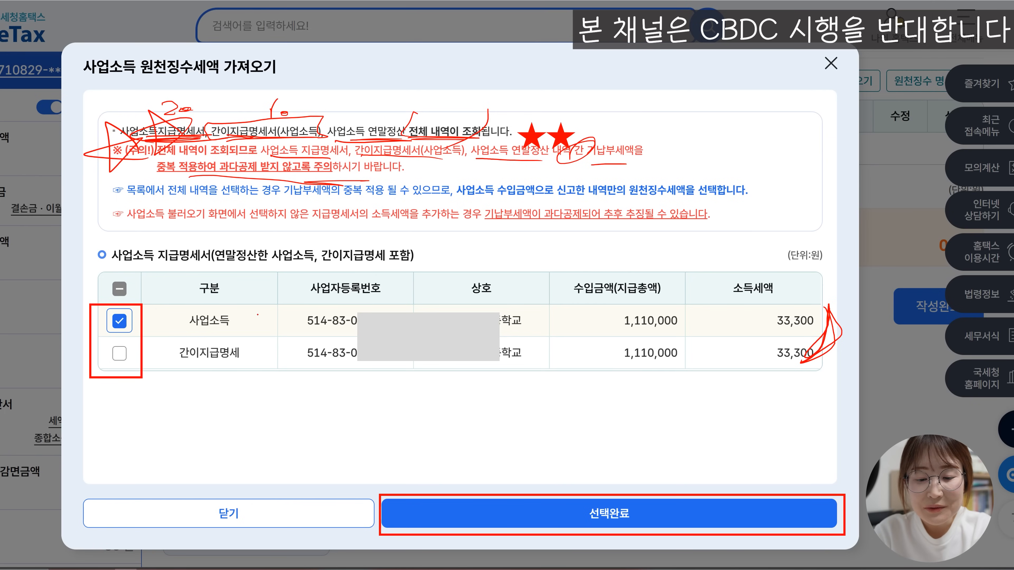
Step: Handwrite 중복 beside the 소득세액 heading, underline 중복 적용, and underline the matching entries of the 사업소득 and 간이지급명세 rows
{"action": "mouse_move", "coordinate": [792, 277]}
{"action": "left_mouse_down"}
{"action": "mouse_move", "coordinate": [803, 286]}
{"action": "mouse_move", "coordinate": [795, 294]}
{"action": "mouse_move", "coordinate": [826, 283]}
{"action": "mouse_move", "coordinate": [811, 298]}
{"action": "left_mouse_up"}
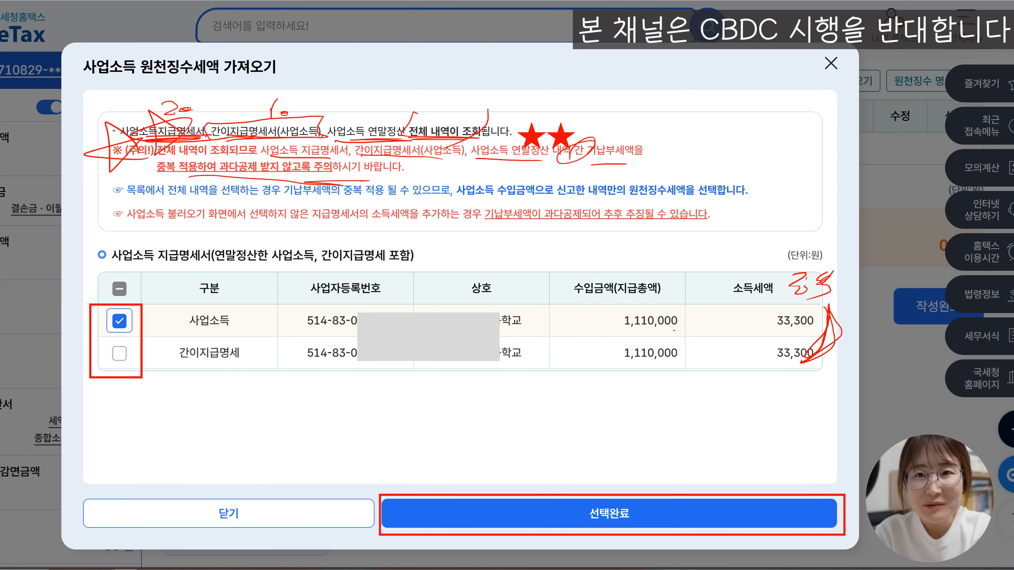
{"action": "mouse_move", "coordinate": [341, 199]}
{"action": "left_mouse_down"}
{"action": "mouse_move", "coordinate": [395, 198]}
{"action": "mouse_move", "coordinate": [347, 202]}
{"action": "left_mouse_up"}
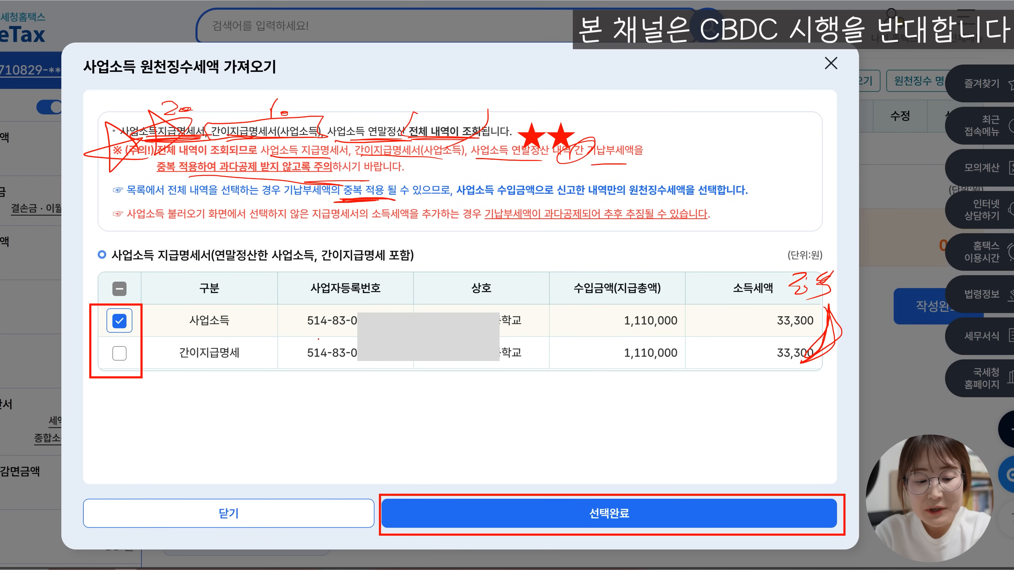
{"action": "left_click_drag", "start_coordinate": [311, 330], "coordinate": [356, 330]}
{"action": "mouse_move", "coordinate": [308, 364]}
{"action": "left_mouse_down"}
{"action": "mouse_move", "coordinate": [352, 363]}
{"action": "mouse_move", "coordinate": [339, 364]}
{"action": "left_mouse_up"}
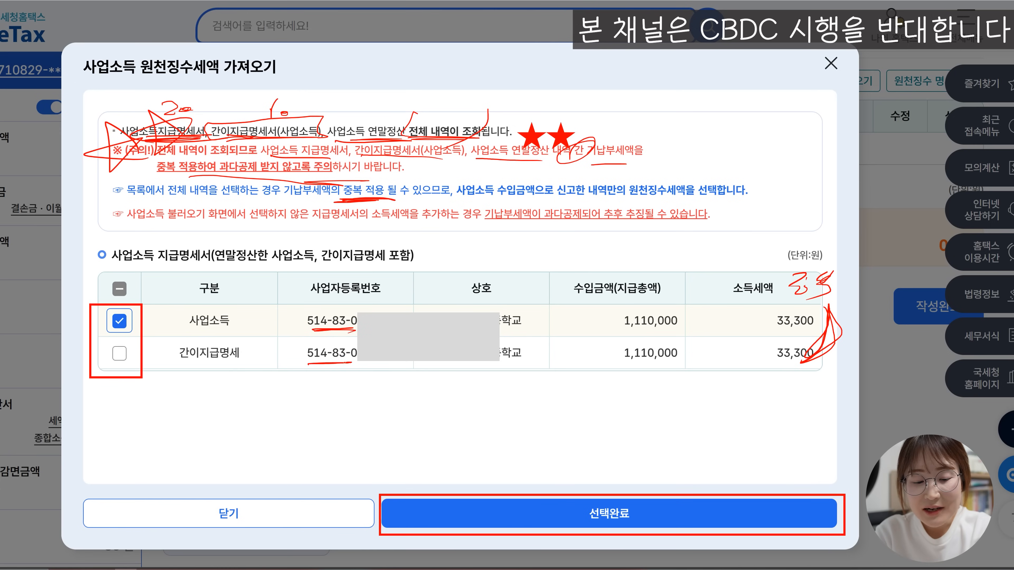
{"action": "left_click_drag", "start_coordinate": [185, 330], "coordinate": [228, 330]}
{"action": "mouse_move", "coordinate": [184, 365]}
{"action": "left_mouse_down"}
{"action": "mouse_move", "coordinate": [258, 364]}
{"action": "mouse_move", "coordinate": [247, 365]}
{"action": "left_mouse_up"}
{"action": "left_click_drag", "start_coordinate": [500, 330], "coordinate": [527, 330]}
{"action": "left_click_drag", "start_coordinate": [491, 362], "coordinate": [529, 360]}
{"action": "left_click", "coordinate": [619, 329]}
{"action": "left_click_drag", "start_coordinate": [614, 333], "coordinate": [673, 333]}
{"action": "left_click_drag", "start_coordinate": [597, 362], "coordinate": [691, 368]}
{"action": "left_click_drag", "start_coordinate": [782, 328], "coordinate": [816, 331]}
{"action": "left_click_drag", "start_coordinate": [757, 364], "coordinate": [806, 362]}
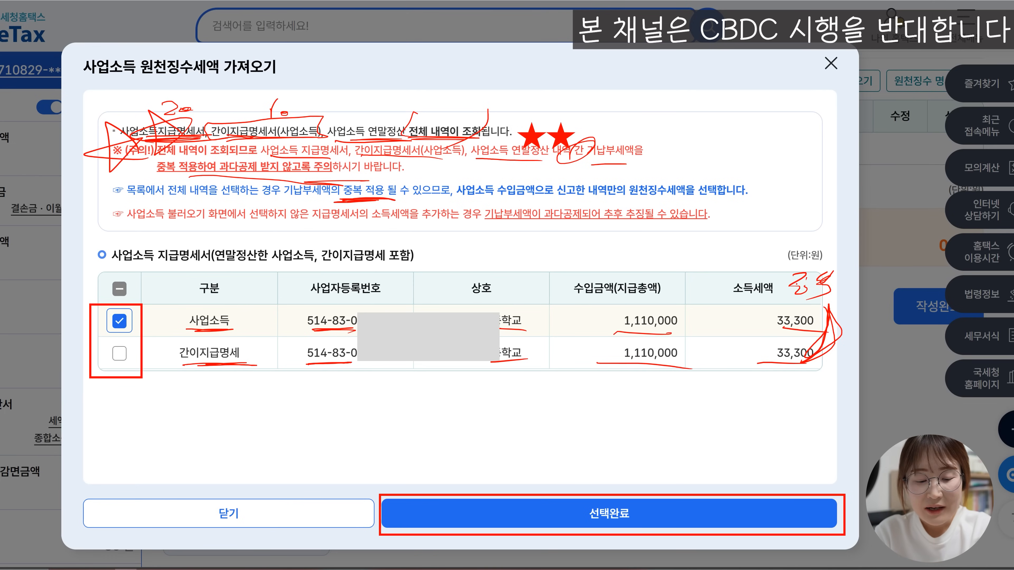
Step: Draw an arrow from the circled 중복 적용 to the table, and underline the 사업소득 and 간이지급명세 labels again
{"action": "mouse_move", "coordinate": [375, 174]}
{"action": "left_mouse_down"}
{"action": "mouse_move", "coordinate": [351, 202]}
{"action": "mouse_move", "coordinate": [379, 212]}
{"action": "mouse_move", "coordinate": [437, 265]}
{"action": "mouse_move", "coordinate": [485, 255]}
{"action": "left_mouse_up"}
{"action": "mouse_move", "coordinate": [187, 332]}
{"action": "left_mouse_down"}
{"action": "mouse_move", "coordinate": [242, 327]}
{"action": "mouse_move", "coordinate": [215, 328]}
{"action": "left_mouse_up"}
{"action": "mouse_move", "coordinate": [178, 363]}
{"action": "left_mouse_down"}
{"action": "mouse_move", "coordinate": [263, 365]}
{"action": "mouse_move", "coordinate": [209, 366]}
{"action": "left_mouse_up"}
{"action": "left_click", "coordinate": [247, 379]}
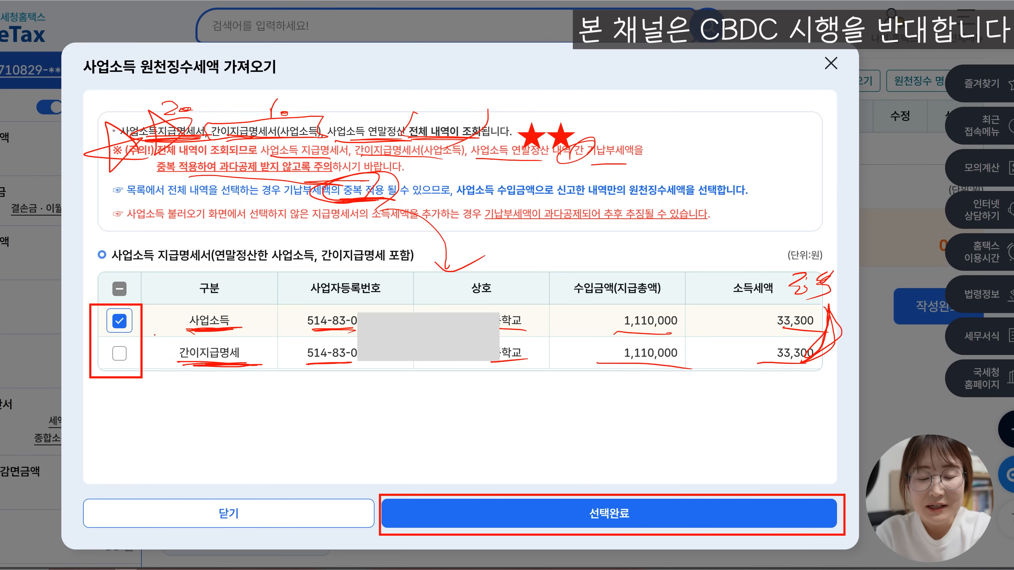
Step: Circle the 사업소득 row's checkbox, bracket both rows beside the checkboxes, and circle the two business registration numbers
{"action": "mouse_move", "coordinate": [138, 339]}
{"action": "left_mouse_down"}
{"action": "mouse_move", "coordinate": [92, 334]}
{"action": "mouse_move", "coordinate": [146, 306]}
{"action": "mouse_move", "coordinate": [86, 321]}
{"action": "mouse_move", "coordinate": [91, 298]}
{"action": "left_mouse_up"}
{"action": "left_click", "coordinate": [156, 364]}
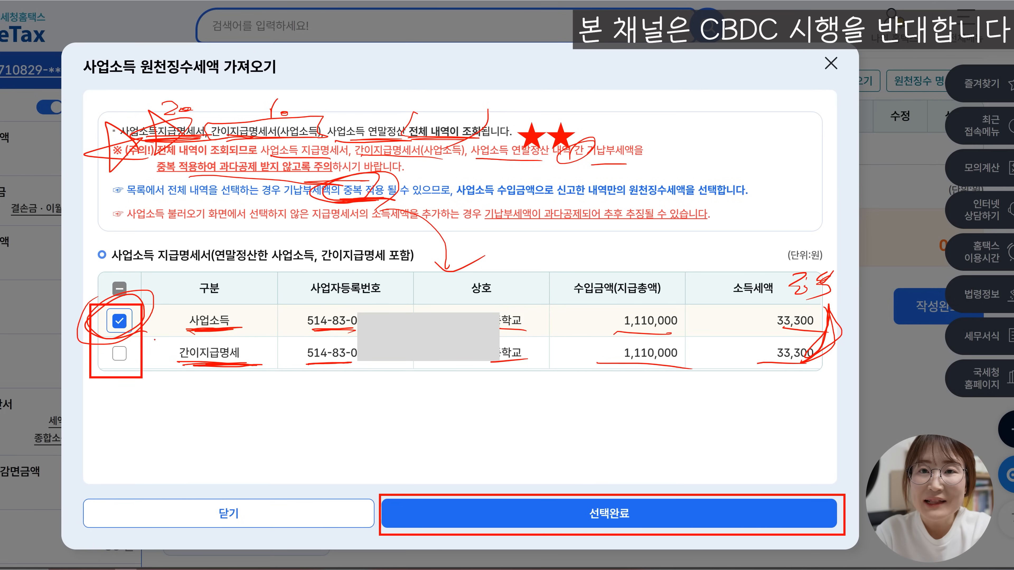
{"action": "mouse_move", "coordinate": [156, 319]}
{"action": "left_mouse_down"}
{"action": "mouse_move", "coordinate": [164, 352]}
{"action": "mouse_move", "coordinate": [153, 370]}
{"action": "mouse_move", "coordinate": [167, 355]}
{"action": "mouse_move", "coordinate": [155, 370]}
{"action": "left_mouse_up"}
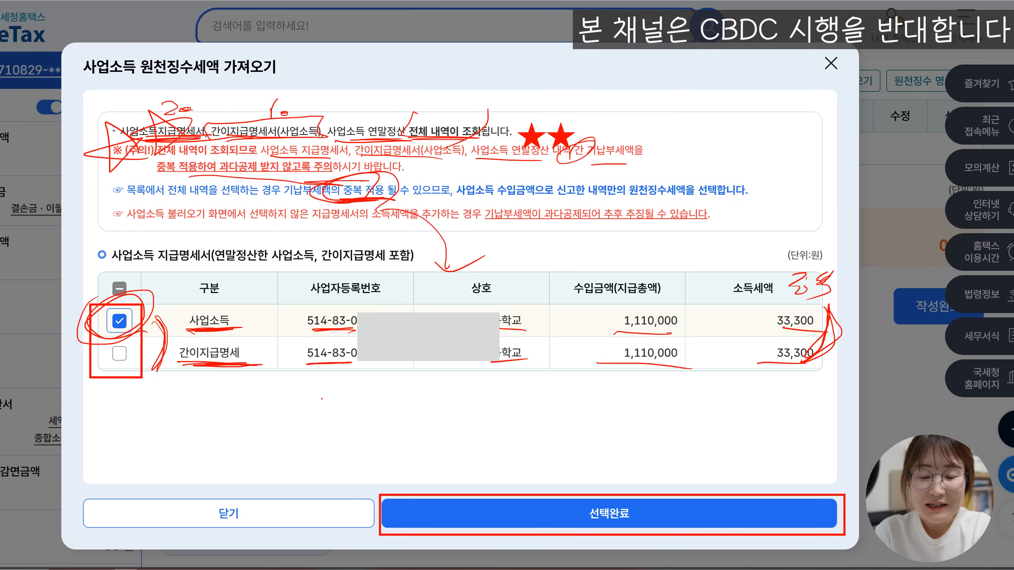
{"action": "mouse_move", "coordinate": [358, 370]}
{"action": "left_mouse_down"}
{"action": "mouse_move", "coordinate": [304, 364]}
{"action": "mouse_move", "coordinate": [383, 317]}
{"action": "mouse_move", "coordinate": [342, 391]}
{"action": "left_mouse_up"}
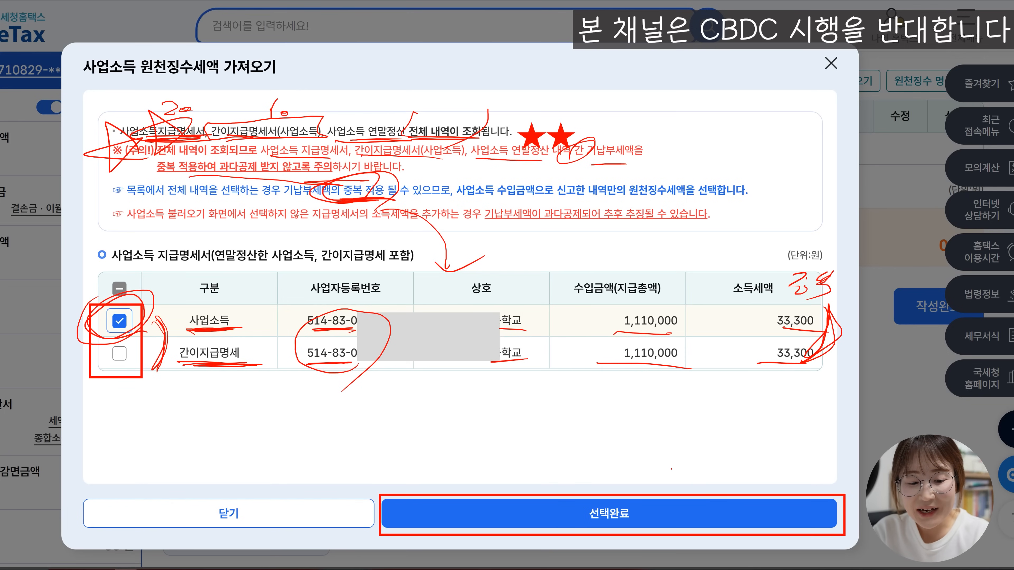
Step: Advance to the slide with the imported withholding entry, and underline the 원천징수세액 명세서 title and the entry's row
{"action": "right_click", "coordinate": [671, 494]}
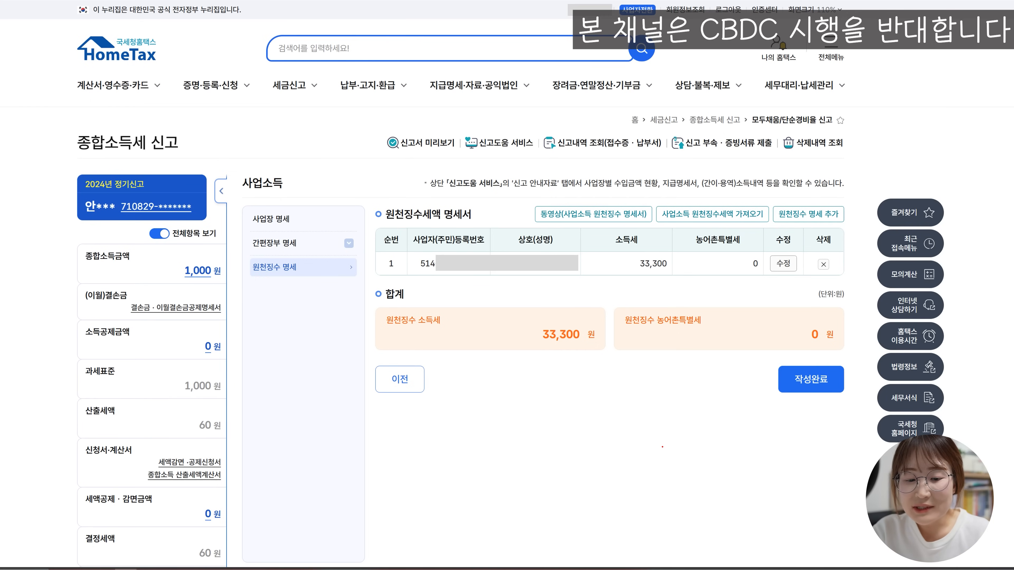
{"action": "left_click_drag", "start_coordinate": [399, 224], "coordinate": [482, 219]}
{"action": "left_click_drag", "start_coordinate": [418, 265], "coordinate": [685, 273]}
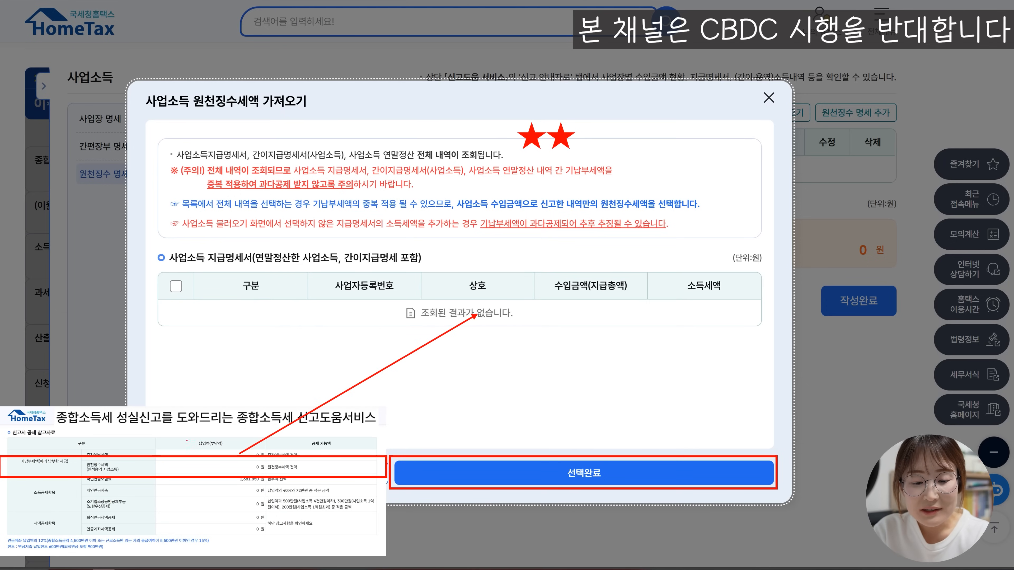
Step: Circle 신고도움서비스 in the inset's title, and underline 신고시 공제 참고자료, 기납부세액 and 단일용역 사업소득 in the inset
{"action": "left_click_drag", "start_coordinate": [333, 426], "coordinate": [343, 441]}
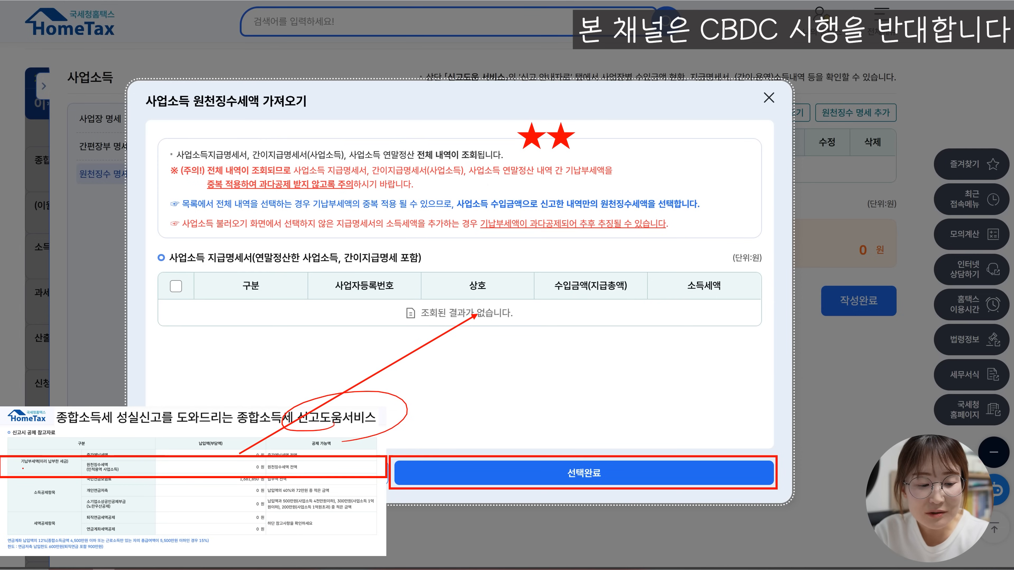
{"action": "left_click_drag", "start_coordinate": [9, 440], "coordinate": [68, 432]}
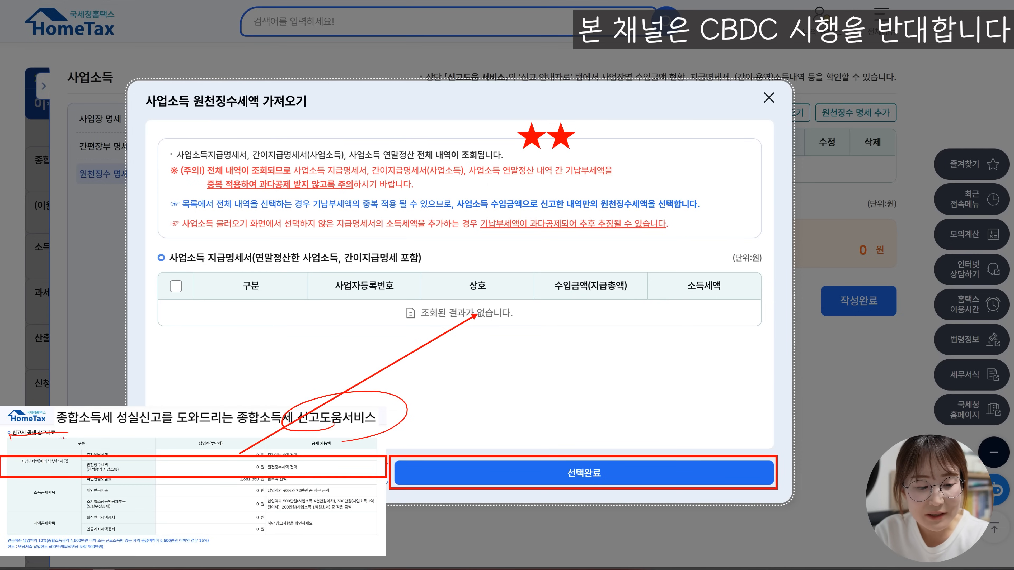
{"action": "left_click_drag", "start_coordinate": [20, 467], "coordinate": [62, 465]}
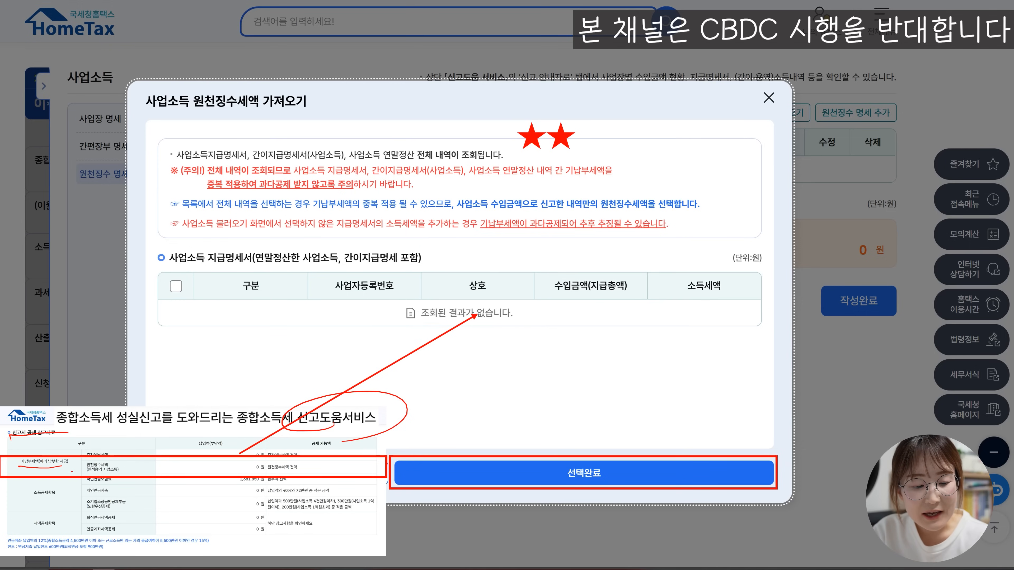
{"action": "left_click_drag", "start_coordinate": [88, 475], "coordinate": [111, 473]}
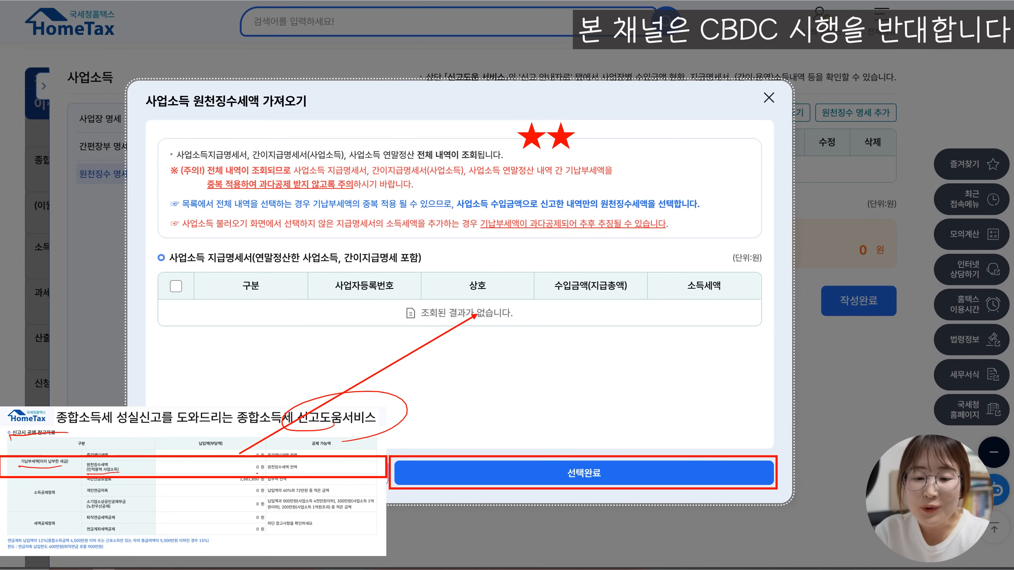
Step: Underline the inset's withheld tax amount, draw a curve from it to the empty results table, and mark above 선택완료
{"action": "left_click_drag", "start_coordinate": [241, 472], "coordinate": [267, 473]}
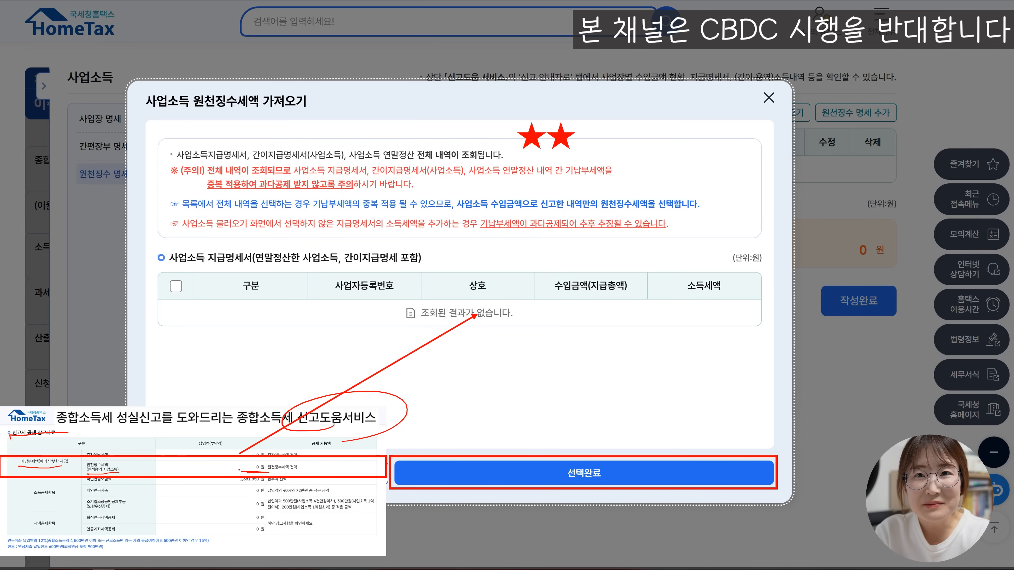
{"action": "mouse_move", "coordinate": [244, 471]}
{"action": "left_mouse_down"}
{"action": "mouse_move", "coordinate": [272, 472]}
{"action": "mouse_move", "coordinate": [579, 316]}
{"action": "left_mouse_up"}
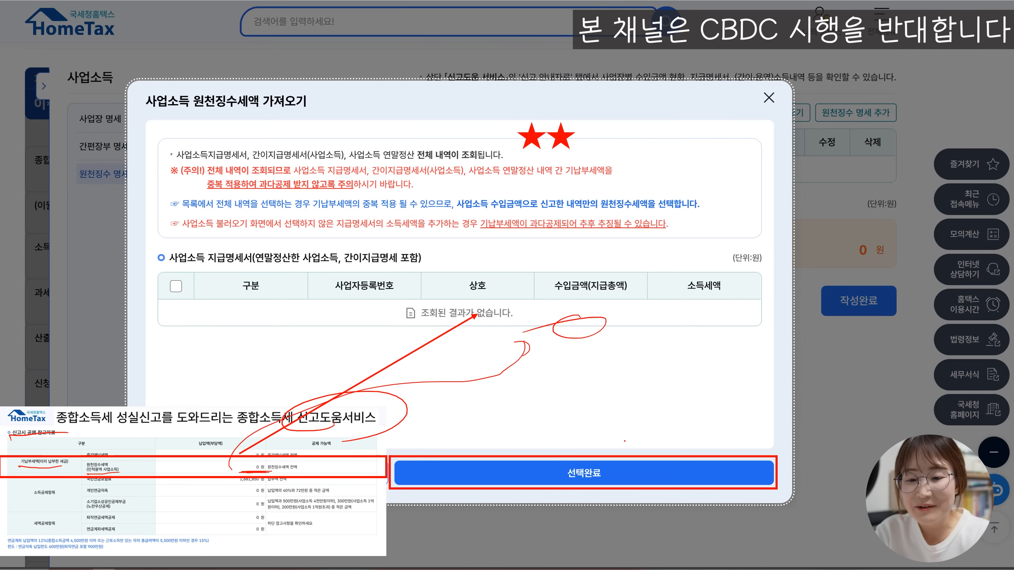
{"action": "left_click_drag", "start_coordinate": [624, 440], "coordinate": [662, 435]}
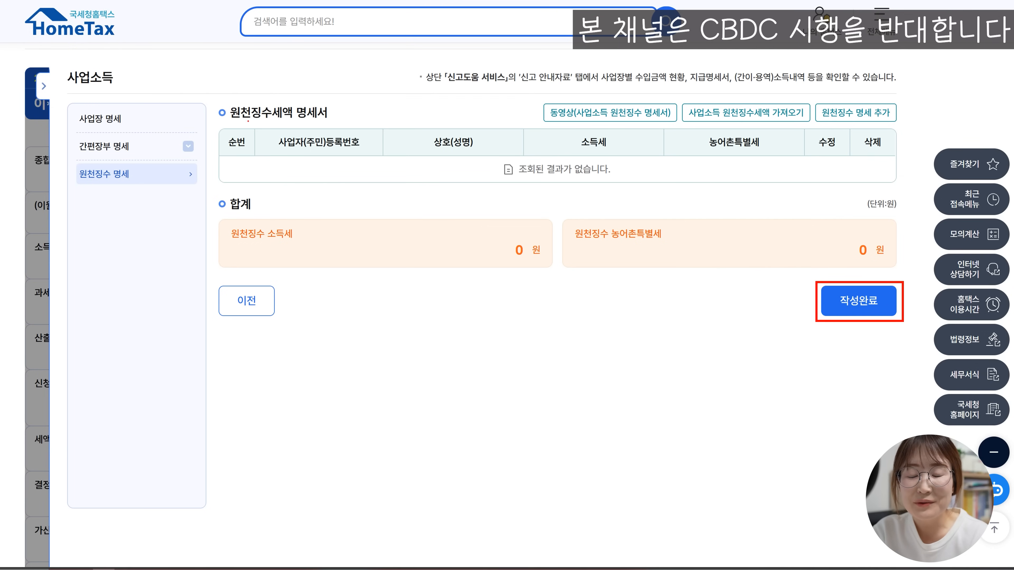
Step: Advance to the empty 원천징수세액 명세서 slide, underline its title, and annotate the empty table and the area toward 작성완료
{"action": "left_click_drag", "start_coordinate": [232, 119], "coordinate": [339, 125]}
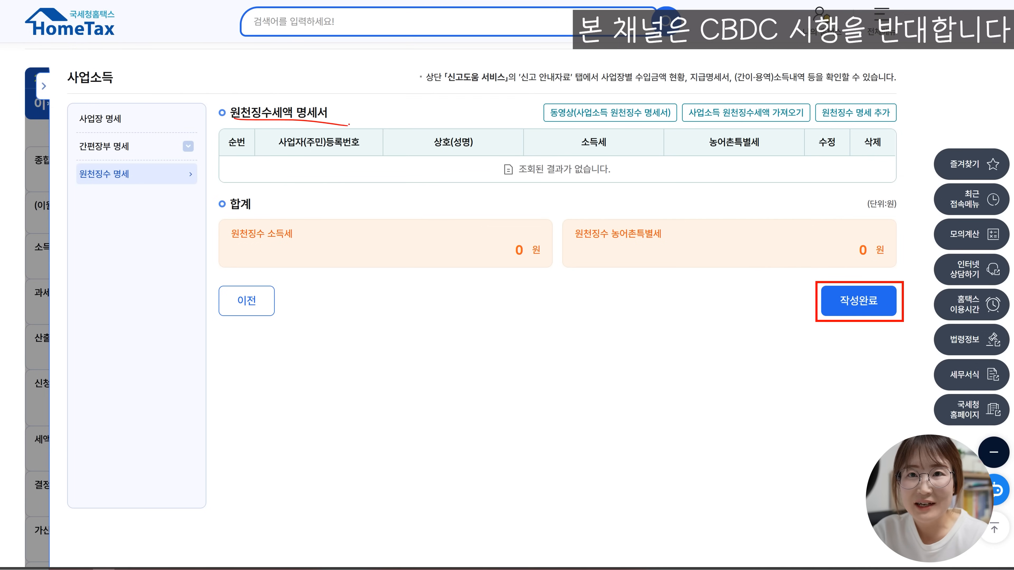
{"action": "left_click_drag", "start_coordinate": [619, 180], "coordinate": [703, 156]}
{"action": "mouse_move", "coordinate": [701, 180]}
{"action": "left_mouse_down"}
{"action": "mouse_move", "coordinate": [724, 158]}
{"action": "mouse_move", "coordinate": [727, 180]}
{"action": "left_mouse_up"}
{"action": "left_click_drag", "start_coordinate": [705, 173], "coordinate": [746, 173]}
{"action": "left_click_drag", "start_coordinate": [753, 269], "coordinate": [822, 273]}
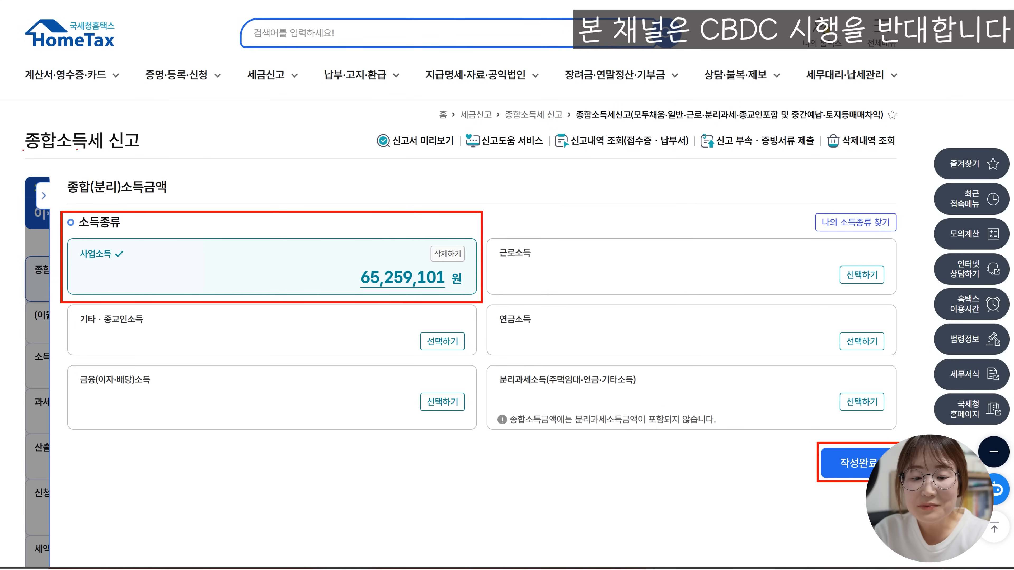
Step: On the income-type slide, underline 종합소득세 신고, circle the side panel's expand arrow, and underline 사업소득 and its amount
{"action": "left_click_drag", "start_coordinate": [23, 151], "coordinate": [136, 152]}
{"action": "left_click_drag", "start_coordinate": [81, 153], "coordinate": [137, 154]}
{"action": "mouse_move", "coordinate": [54, 180]}
{"action": "left_mouse_down"}
{"action": "mouse_move", "coordinate": [16, 200]}
{"action": "mouse_move", "coordinate": [55, 197]}
{"action": "left_mouse_up"}
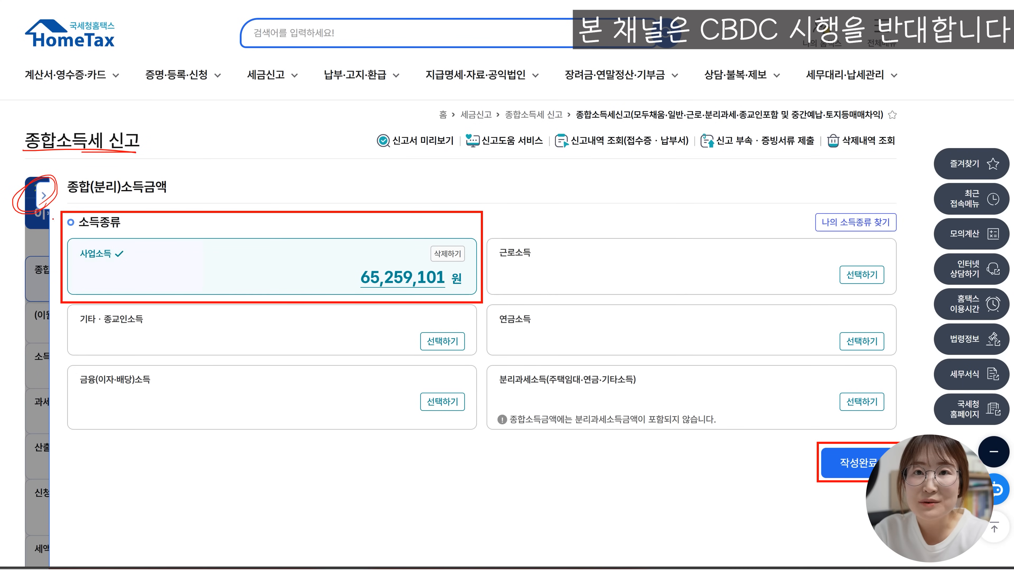
{"action": "left_click_drag", "start_coordinate": [85, 271], "coordinate": [138, 268]}
{"action": "left_click_drag", "start_coordinate": [367, 297], "coordinate": [486, 297]}
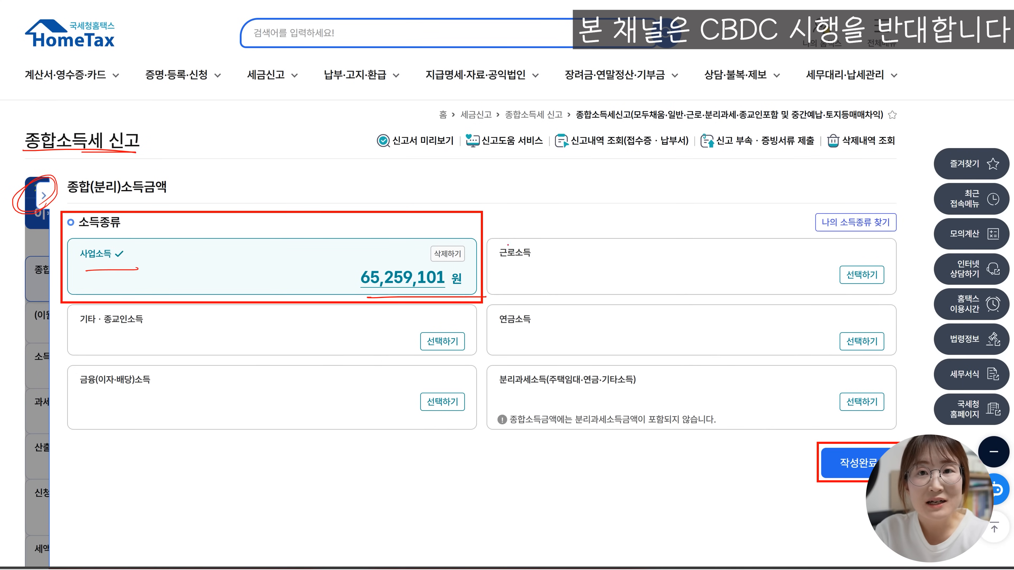
Step: Handwrite 소득금액 above the 근로소득 card and draw an arrow from it to the boxed 사업소득 card
{"action": "left_click_drag", "start_coordinate": [483, 240], "coordinate": [587, 203]}
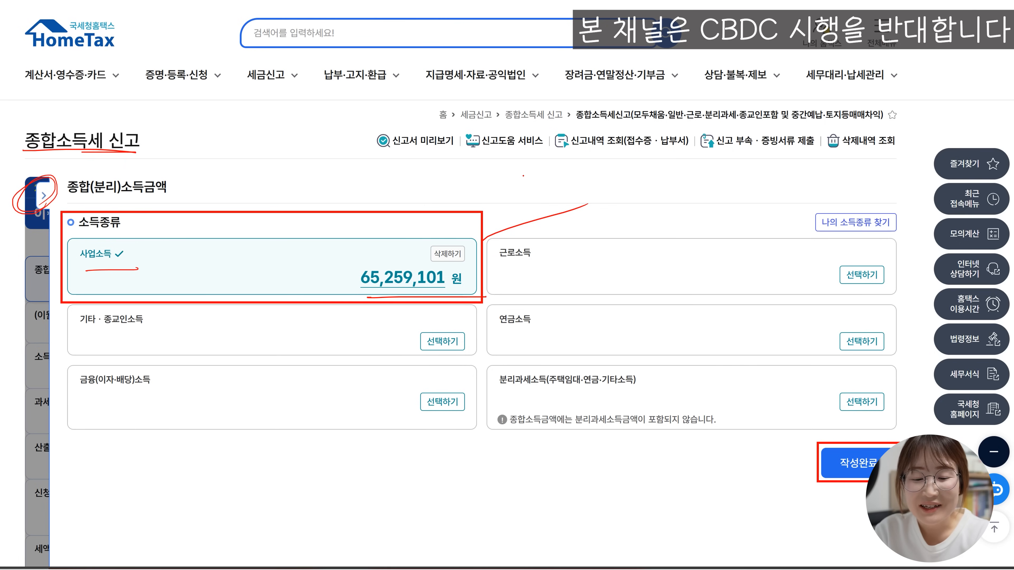
{"action": "mouse_move", "coordinate": [512, 175]}
{"action": "left_mouse_down"}
{"action": "mouse_move", "coordinate": [551, 184]}
{"action": "mouse_move", "coordinate": [551, 210]}
{"action": "left_mouse_up"}
{"action": "left_click_drag", "start_coordinate": [558, 169], "coordinate": [578, 191]}
{"action": "mouse_move", "coordinate": [579, 172]}
{"action": "left_mouse_down"}
{"action": "mouse_move", "coordinate": [590, 178]}
{"action": "mouse_move", "coordinate": [588, 206]}
{"action": "left_mouse_up"}
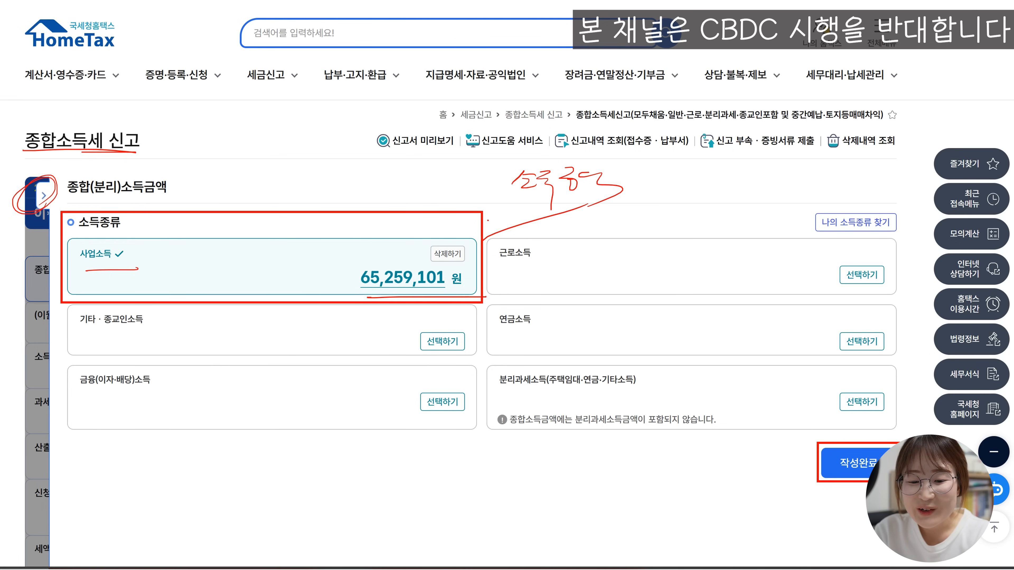
{"action": "left_click_drag", "start_coordinate": [502, 219], "coordinate": [499, 240]}
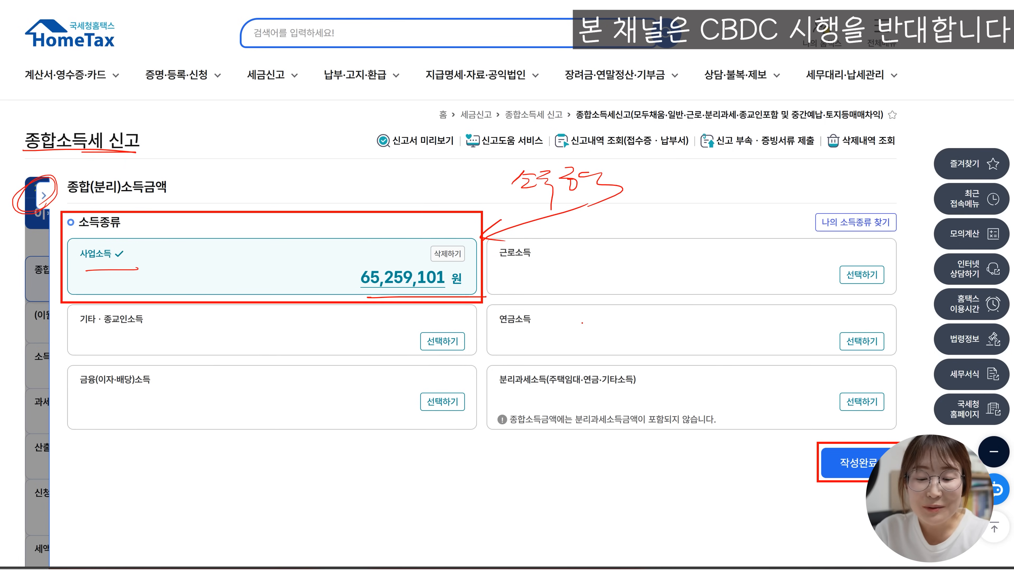
Step: Underline 근로소득, 기타·종교인소득, 연금소득, 금융소득 and 분리과세소득, and mark beside the boxed 작성완료
{"action": "left_click_drag", "start_coordinate": [506, 270], "coordinate": [568, 265]}
{"action": "left_click_drag", "start_coordinate": [96, 331], "coordinate": [194, 329]}
{"action": "left_click_drag", "start_coordinate": [483, 327], "coordinate": [535, 330]}
{"action": "left_click_drag", "start_coordinate": [78, 392], "coordinate": [162, 388]}
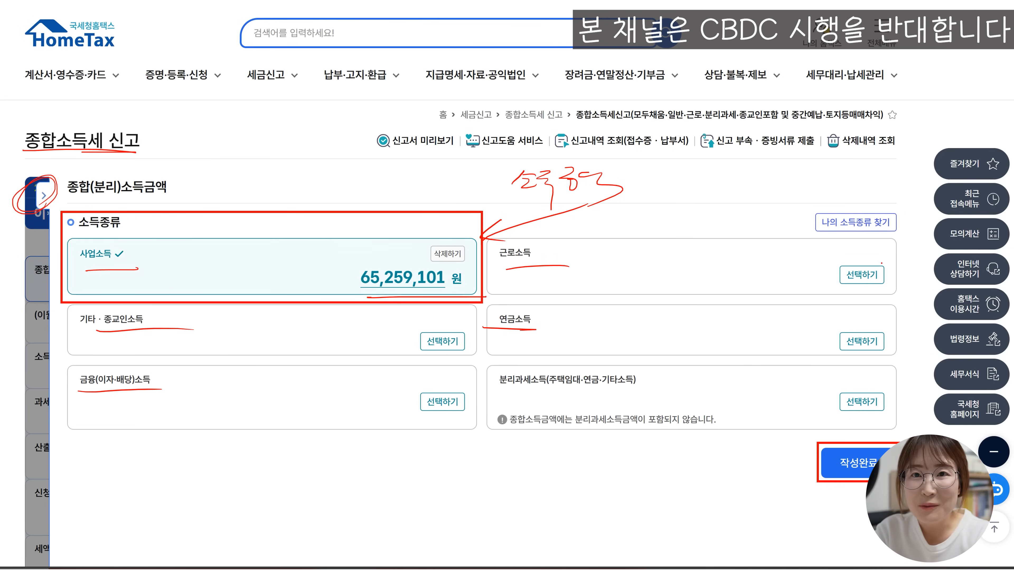
{"action": "left_click_drag", "start_coordinate": [523, 389], "coordinate": [653, 387]}
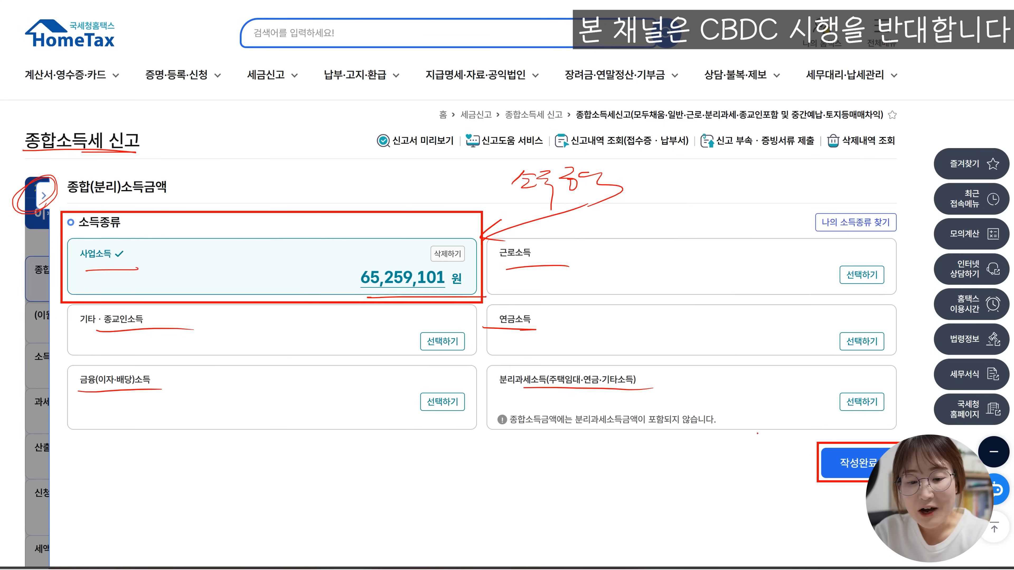
{"action": "left_click_drag", "start_coordinate": [792, 451], "coordinate": [832, 443]}
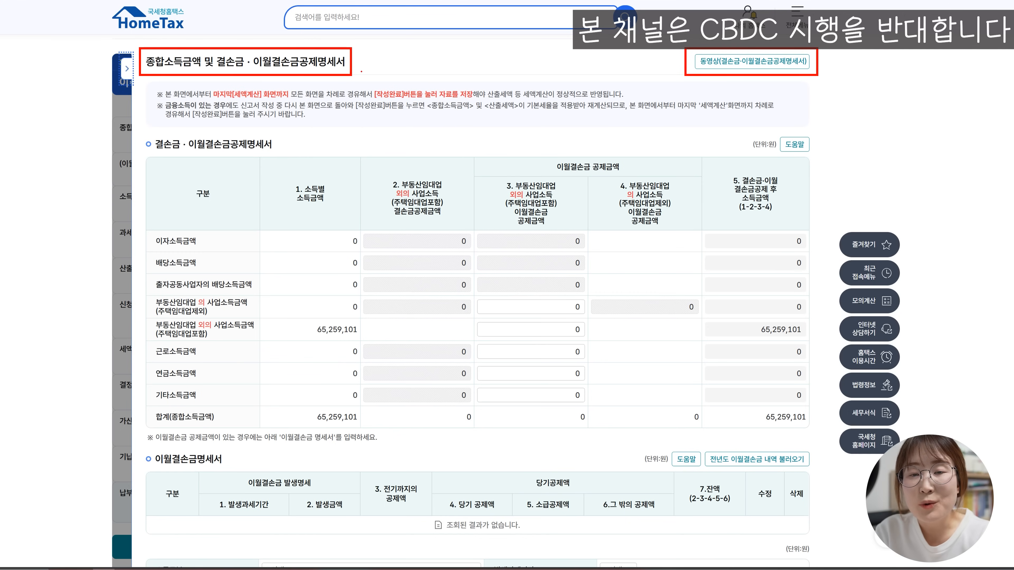
Step: On the carried-over loss slide, draw a check mark beside the 종합소득금액 및 결손금 title and handwrite 2023 above the table
{"action": "mouse_move", "coordinate": [366, 52]}
{"action": "left_mouse_down"}
{"action": "mouse_move", "coordinate": [352, 66]}
{"action": "mouse_move", "coordinate": [412, 51]}
{"action": "left_mouse_up"}
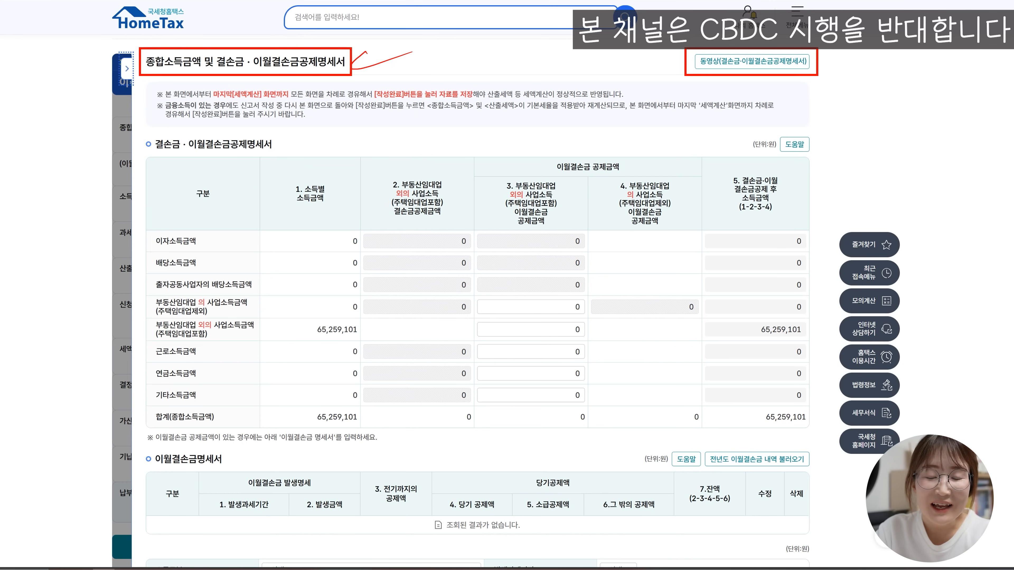
{"action": "left_click_drag", "start_coordinate": [433, 123], "coordinate": [485, 126]}
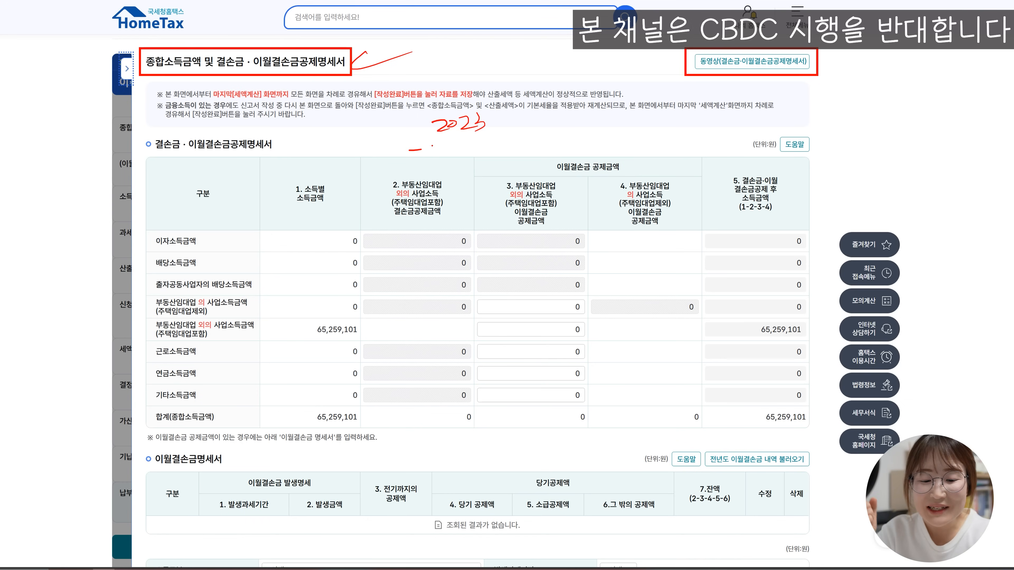
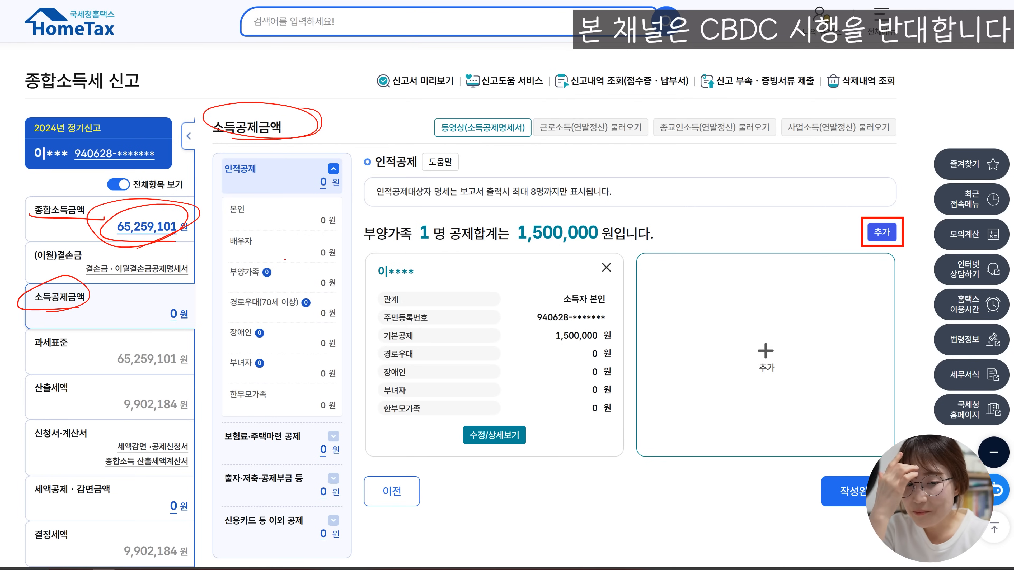
Step: Circle 인적공제, and underline 보험료·주택마련 공제, 출자·저축·공제부금 등 and 신용카드 등 이외 공제 in the deduction list
{"action": "left_click_drag", "start_coordinate": [251, 182], "coordinate": [256, 181]}
{"action": "left_click_drag", "start_coordinate": [245, 447], "coordinate": [306, 441]}
{"action": "left_click_drag", "start_coordinate": [237, 488], "coordinate": [308, 484]}
{"action": "left_click_drag", "start_coordinate": [221, 540], "coordinate": [294, 533]}
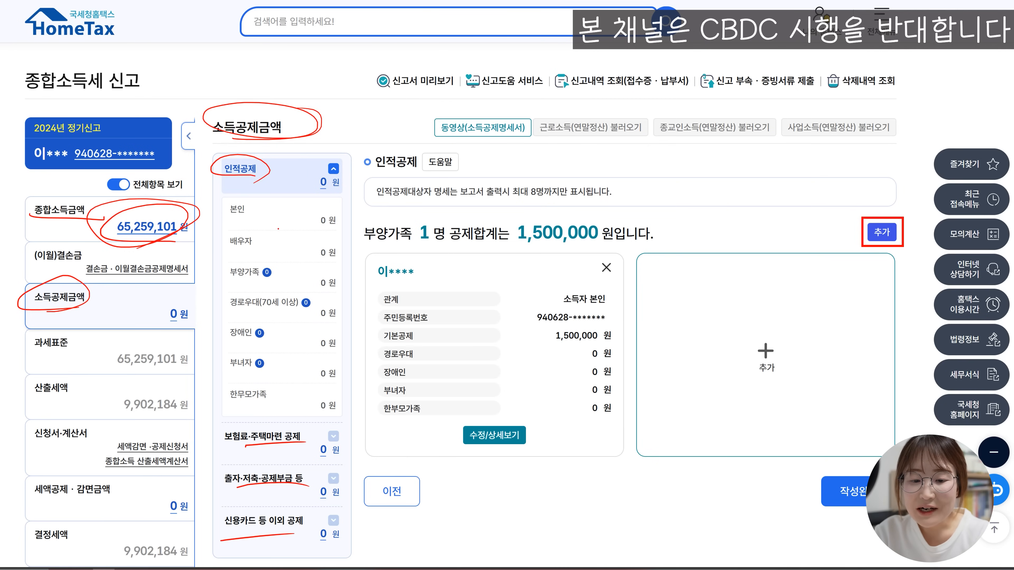
Step: Underline the 부양가족 공제합계 line, draw an arrow from 1,500,000 to a handwritten 본인, and box 소득자 본인
{"action": "left_click_drag", "start_coordinate": [375, 242], "coordinate": [637, 245]}
{"action": "mouse_move", "coordinate": [583, 226]}
{"action": "left_mouse_down"}
{"action": "mouse_move", "coordinate": [688, 197]}
{"action": "mouse_move", "coordinate": [715, 206]}
{"action": "left_mouse_up"}
{"action": "mouse_move", "coordinate": [739, 184]}
{"action": "left_mouse_down"}
{"action": "mouse_move", "coordinate": [724, 188]}
{"action": "mouse_move", "coordinate": [749, 194]}
{"action": "left_mouse_up"}
{"action": "left_click_drag", "start_coordinate": [730, 197], "coordinate": [772, 204]}
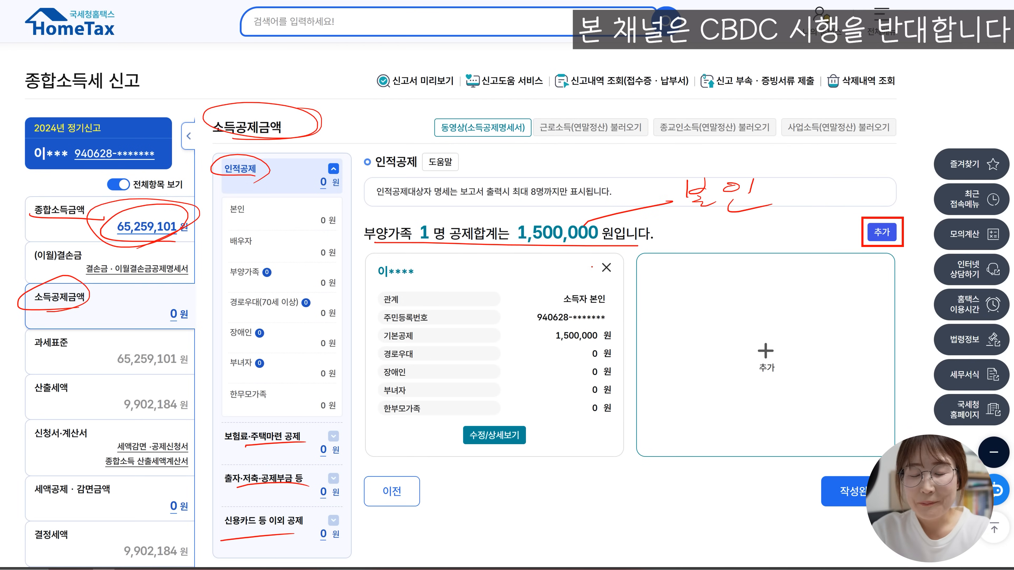
{"action": "mouse_move", "coordinate": [541, 309]}
{"action": "left_mouse_down"}
{"action": "mouse_move", "coordinate": [615, 303]}
{"action": "mouse_move", "coordinate": [543, 286]}
{"action": "mouse_move", "coordinate": [539, 309]}
{"action": "left_mouse_up"}
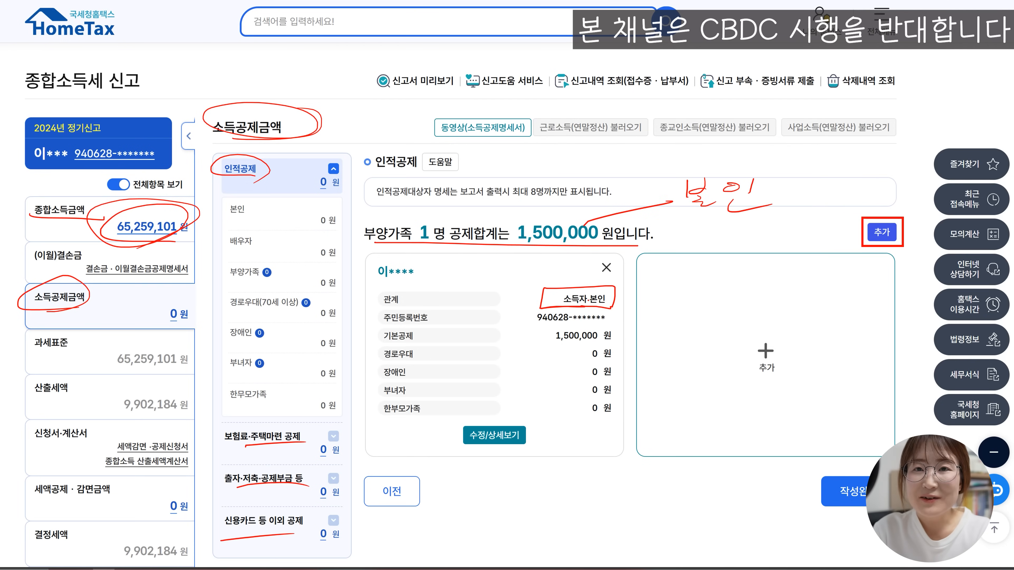
Step: Extend the handwritten 본인 note to read 본인은 무조건
{"action": "mouse_move", "coordinate": [778, 180]}
{"action": "left_mouse_down"}
{"action": "mouse_move", "coordinate": [768, 184]}
{"action": "mouse_move", "coordinate": [778, 176]}
{"action": "left_mouse_up"}
{"action": "left_click_drag", "start_coordinate": [760, 192], "coordinate": [792, 202]}
{"action": "mouse_move", "coordinate": [821, 167]}
{"action": "left_mouse_down"}
{"action": "mouse_move", "coordinate": [803, 175]}
{"action": "mouse_move", "coordinate": [831, 184]}
{"action": "left_mouse_up"}
{"action": "left_click_drag", "start_coordinate": [825, 188], "coordinate": [828, 197]}
{"action": "mouse_move", "coordinate": [848, 172]}
{"action": "left_mouse_down"}
{"action": "mouse_move", "coordinate": [876, 188]}
{"action": "mouse_move", "coordinate": [906, 171]}
{"action": "mouse_move", "coordinate": [912, 184]}
{"action": "left_mouse_up"}
{"action": "left_click_drag", "start_coordinate": [894, 188], "coordinate": [956, 181]}
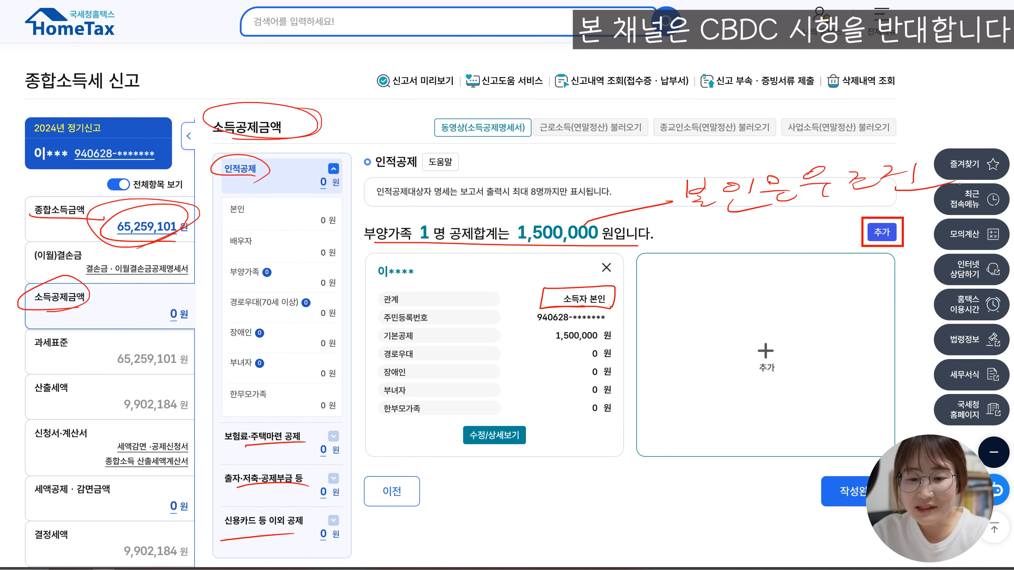
Step: Circle 도움말 beside 인적공제, draw an arrowhead at the boxed 추가, and mark the empty 추가 card
{"action": "mouse_move", "coordinate": [483, 148]}
{"action": "left_mouse_down"}
{"action": "mouse_move", "coordinate": [411, 176]}
{"action": "mouse_move", "coordinate": [411, 196]}
{"action": "mouse_move", "coordinate": [390, 199]}
{"action": "left_mouse_up"}
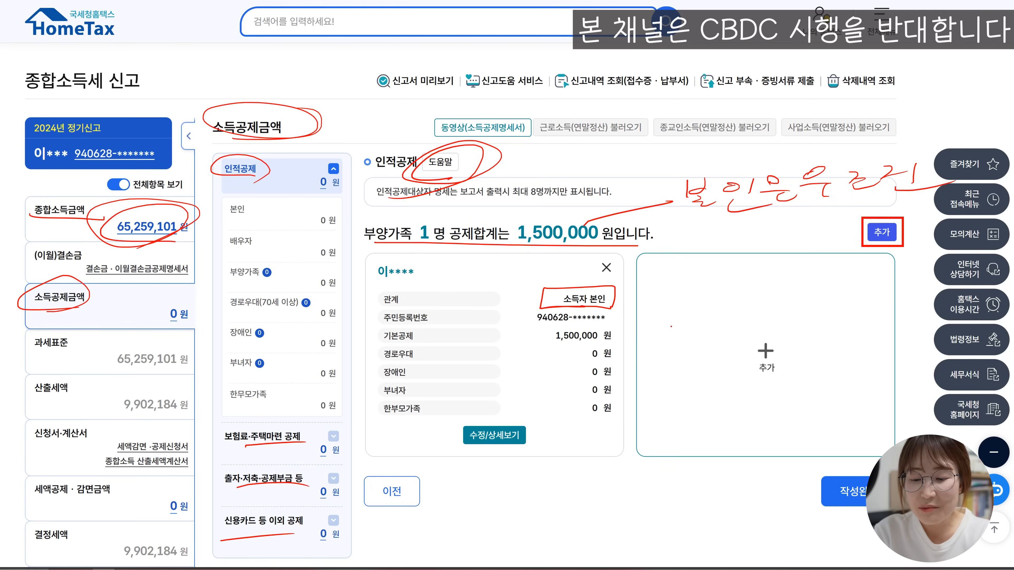
{"action": "left_click_drag", "start_coordinate": [862, 226], "coordinate": [847, 228]}
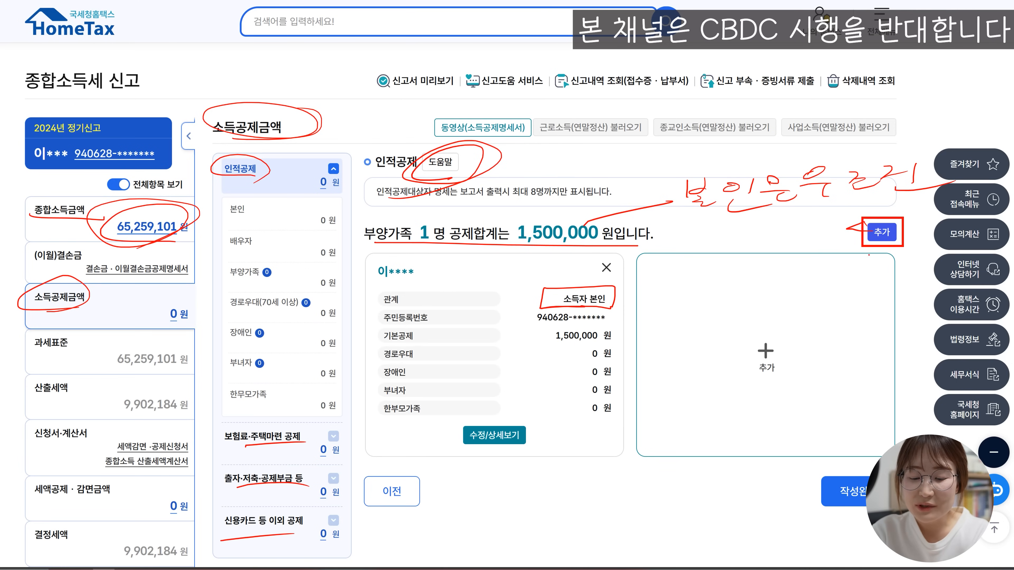
{"action": "left_click_drag", "start_coordinate": [786, 345], "coordinate": [816, 346]}
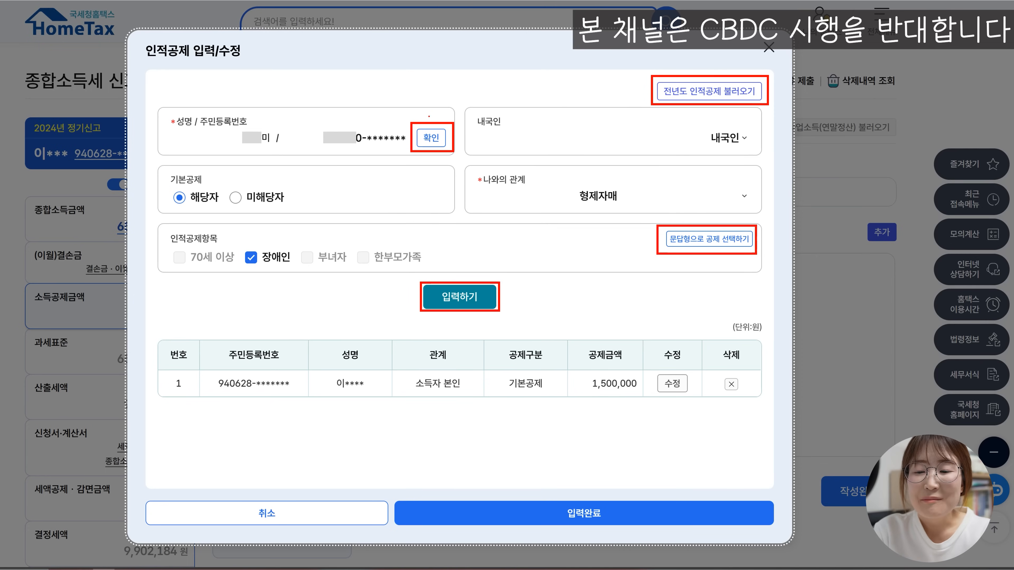
Step: On the 인적공제 입력/수정 slide, underline 전년도 인적공제 불러오기 twice and draw a check mark above it
{"action": "left_click_drag", "start_coordinate": [662, 96], "coordinate": [770, 105]}
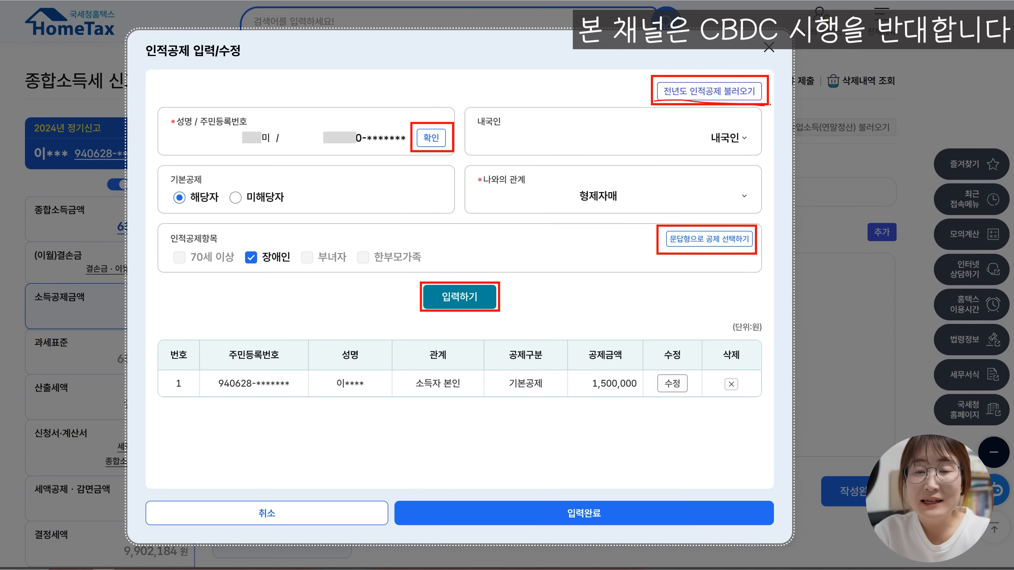
{"action": "left_click_drag", "start_coordinate": [667, 99], "coordinate": [767, 97]}
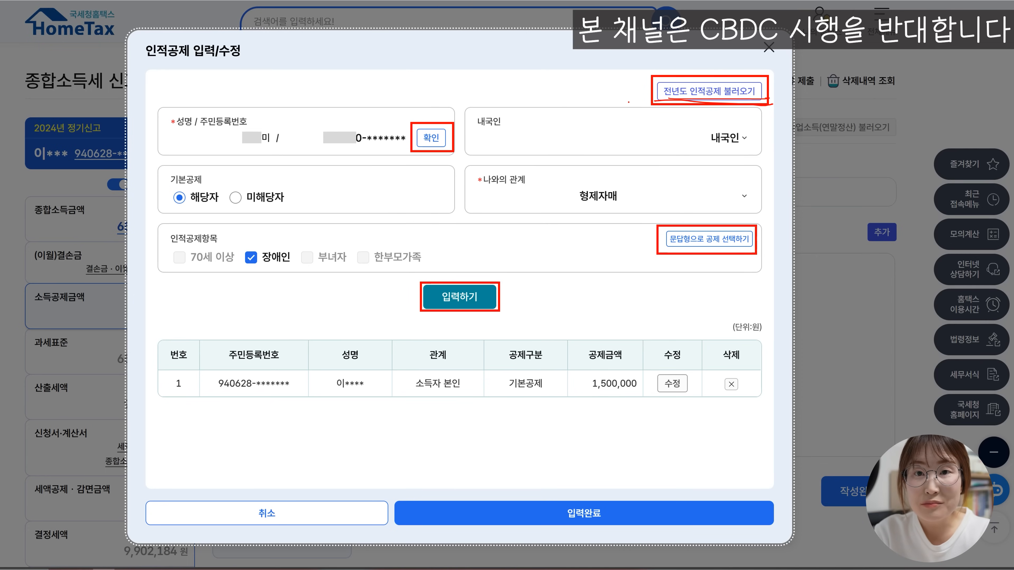
{"action": "left_click_drag", "start_coordinate": [695, 69], "coordinate": [731, 49]}
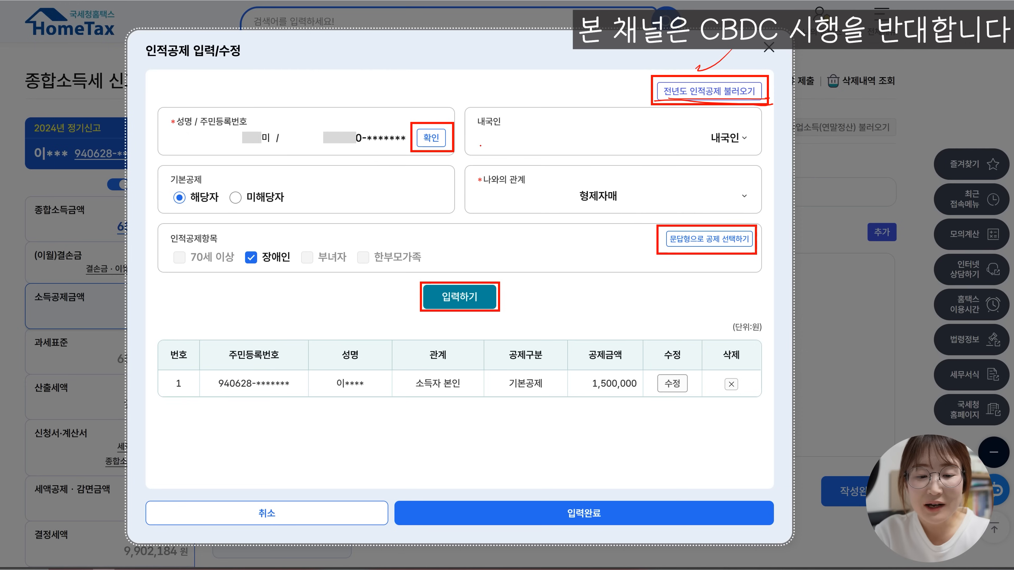
Step: Underline the dependent's resident registration number, and draw check marks at the boxed 확인 and beside 내국인
{"action": "mouse_move", "coordinate": [317, 147]}
{"action": "left_mouse_down"}
{"action": "mouse_move", "coordinate": [403, 147]}
{"action": "mouse_move", "coordinate": [313, 148]}
{"action": "left_mouse_up"}
{"action": "left_click_drag", "start_coordinate": [454, 114], "coordinate": [496, 98]}
{"action": "left_click_drag", "start_coordinate": [441, 117], "coordinate": [446, 104]}
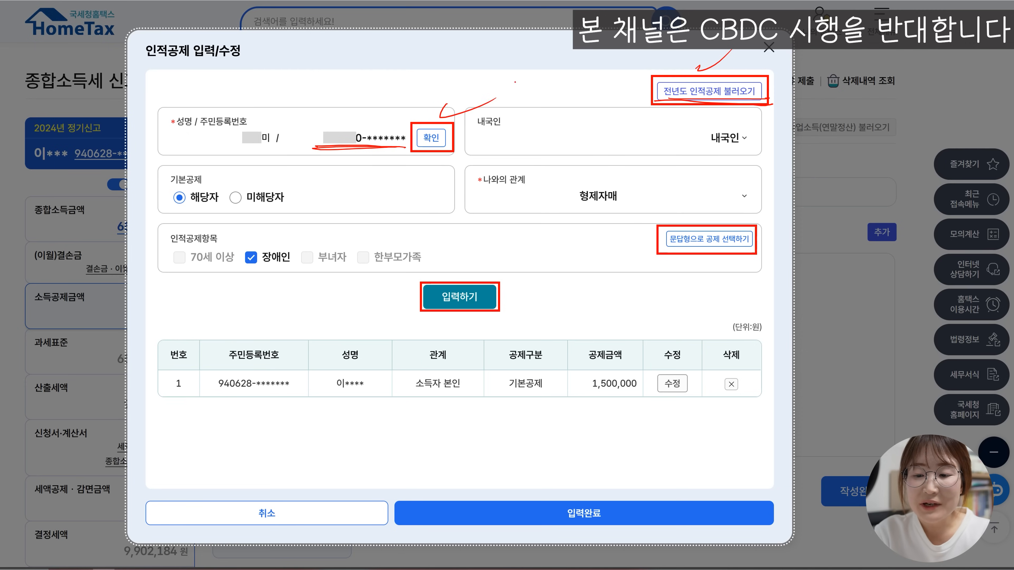
{"action": "left_click_drag", "start_coordinate": [671, 129], "coordinate": [645, 133]}
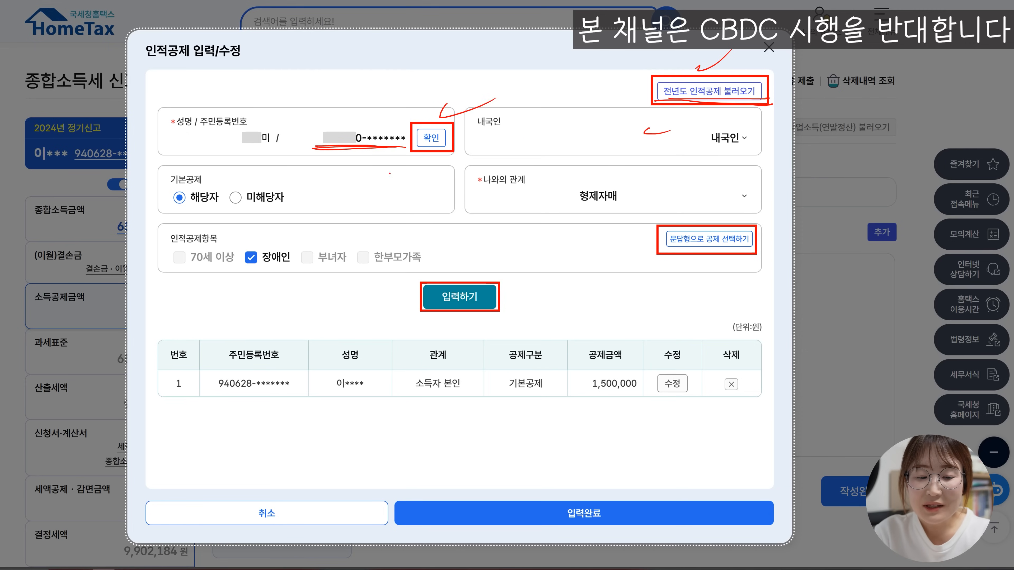
Step: Box and circle 기본공제, and underline 해당자, 미해당자, 나와의 관계, 형제자매 and 인적공제항목
{"action": "mouse_move", "coordinate": [173, 184]}
{"action": "left_mouse_down"}
{"action": "mouse_move", "coordinate": [211, 182]}
{"action": "mouse_move", "coordinate": [153, 170]}
{"action": "mouse_move", "coordinate": [218, 205]}
{"action": "mouse_move", "coordinate": [292, 208]}
{"action": "left_mouse_up"}
{"action": "left_click", "coordinate": [293, 201]}
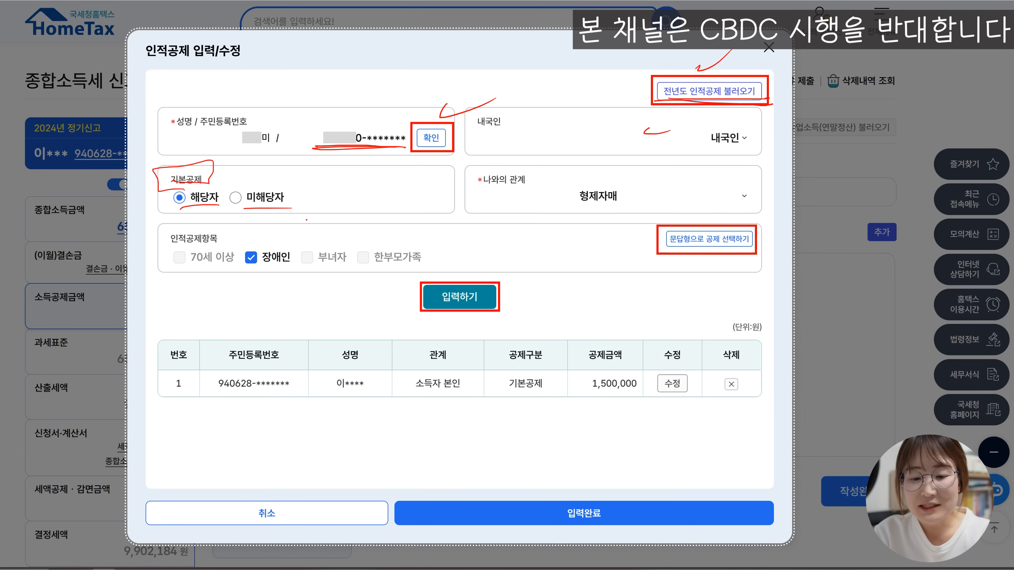
{"action": "mouse_move", "coordinate": [485, 190]}
{"action": "left_mouse_down"}
{"action": "mouse_move", "coordinate": [546, 190]}
{"action": "mouse_move", "coordinate": [634, 208]}
{"action": "left_mouse_up"}
{"action": "mouse_move", "coordinate": [171, 245]}
{"action": "left_mouse_down"}
{"action": "mouse_move", "coordinate": [239, 246]}
{"action": "mouse_move", "coordinate": [171, 248]}
{"action": "left_mouse_up"}
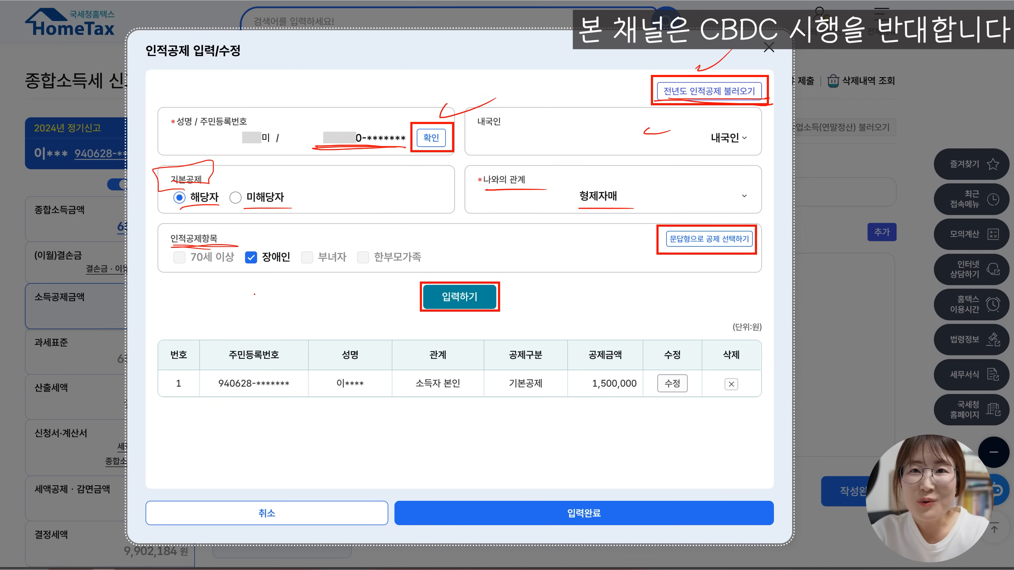
{"action": "mouse_move", "coordinate": [215, 182]}
{"action": "left_mouse_down"}
{"action": "mouse_move", "coordinate": [152, 167]}
{"action": "mouse_move", "coordinate": [221, 159]}
{"action": "mouse_move", "coordinate": [216, 183]}
{"action": "left_mouse_up"}
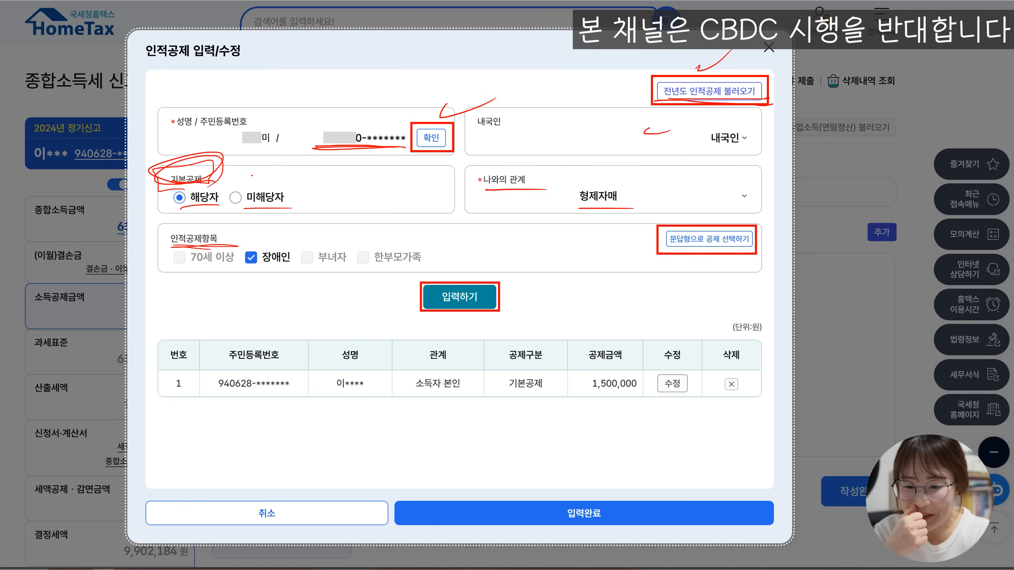
Step: Draw a check mark at 문답형으로 공제 선택하기, then on the questionnaire slide underline question 1 and circle 100만원, 총 급여액 500만원, 생계 and 부양가족
{"action": "left_click_drag", "start_coordinate": [630, 228], "coordinate": [686, 227]}
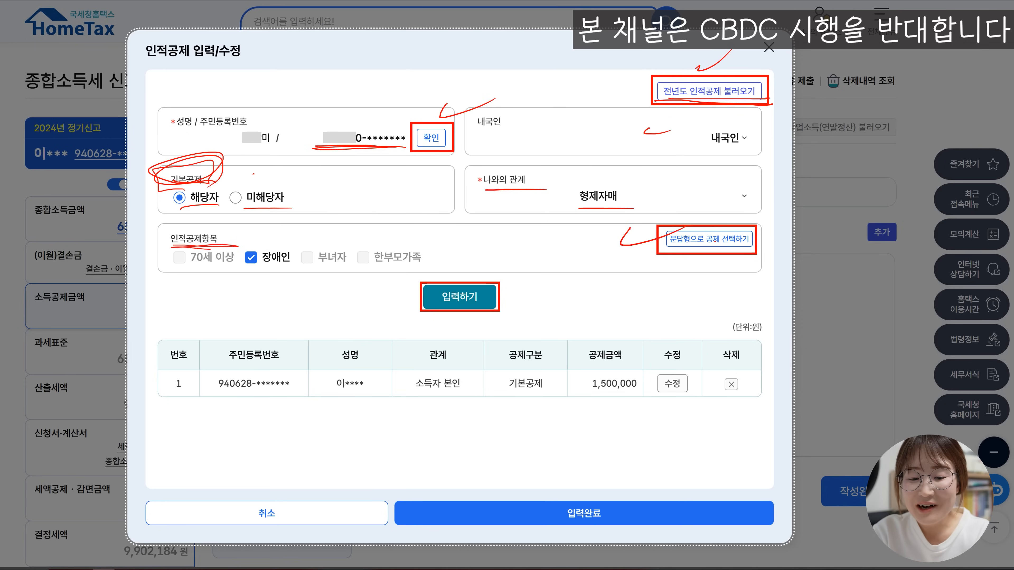
{"action": "left_click", "coordinate": [700, 249]}
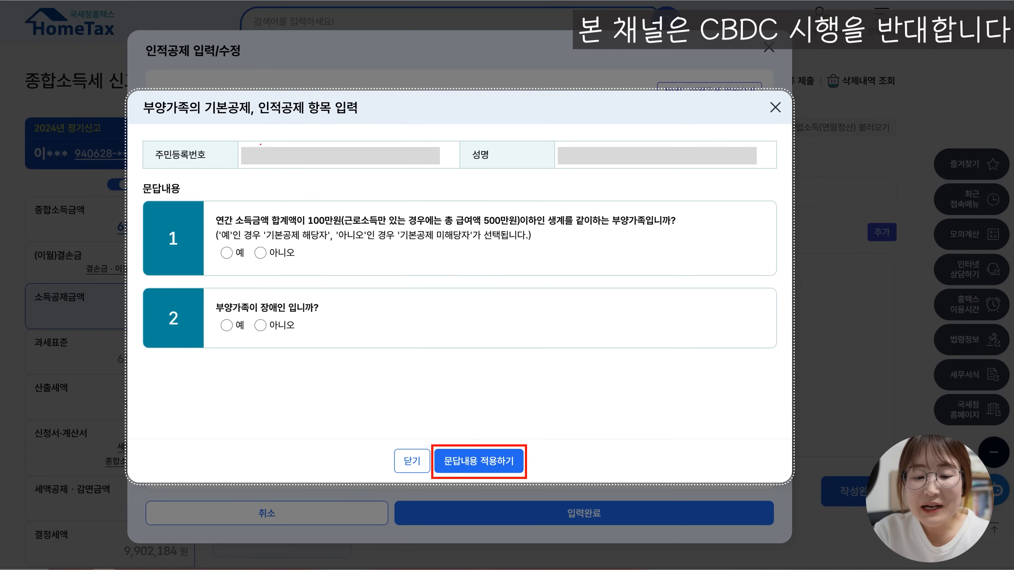
{"action": "mouse_move", "coordinate": [242, 227]}
{"action": "left_mouse_down"}
{"action": "mouse_move", "coordinate": [331, 224]}
{"action": "mouse_move", "coordinate": [374, 206]}
{"action": "left_mouse_up"}
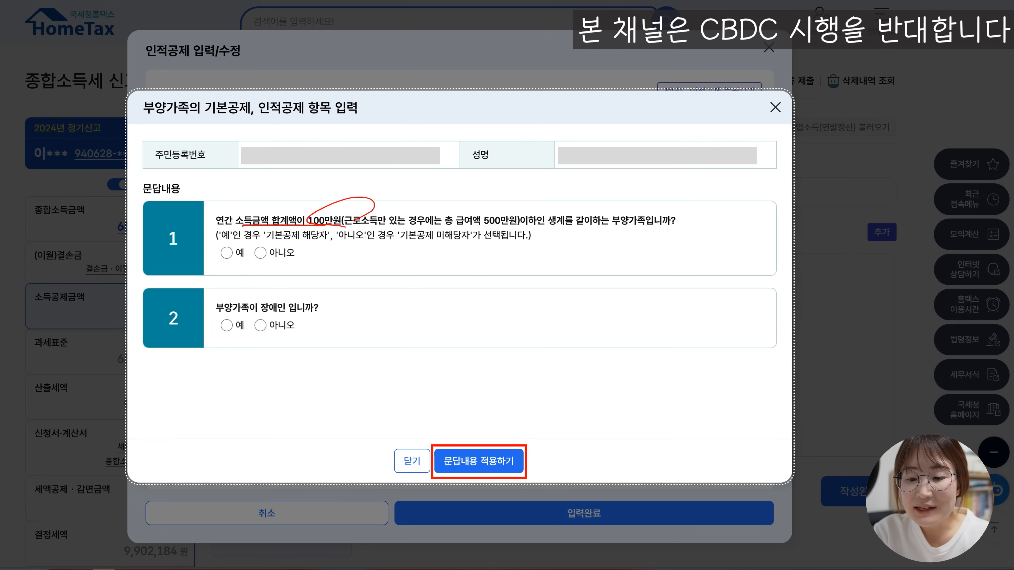
{"action": "mouse_move", "coordinate": [522, 228]}
{"action": "left_mouse_down"}
{"action": "mouse_move", "coordinate": [673, 230]}
{"action": "mouse_move", "coordinate": [665, 207]}
{"action": "left_mouse_up"}
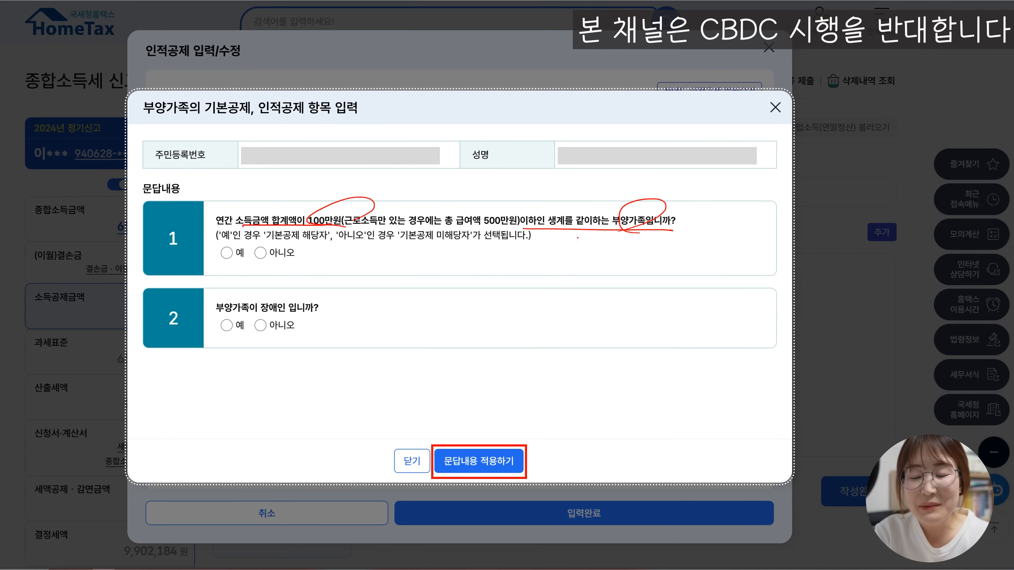
{"action": "left_click_drag", "start_coordinate": [535, 226], "coordinate": [569, 206]}
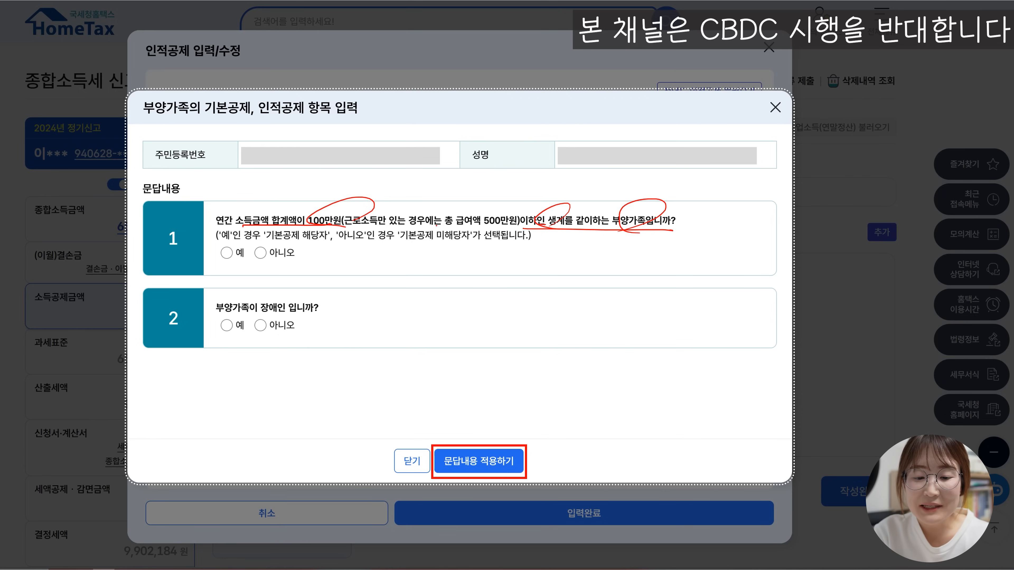
{"action": "mouse_move", "coordinate": [353, 227]}
{"action": "left_mouse_down"}
{"action": "mouse_move", "coordinate": [476, 228]}
{"action": "mouse_move", "coordinate": [447, 228]}
{"action": "mouse_move", "coordinate": [508, 203]}
{"action": "mouse_move", "coordinate": [481, 233]}
{"action": "mouse_move", "coordinate": [492, 204]}
{"action": "mouse_move", "coordinate": [518, 215]}
{"action": "left_mouse_up"}
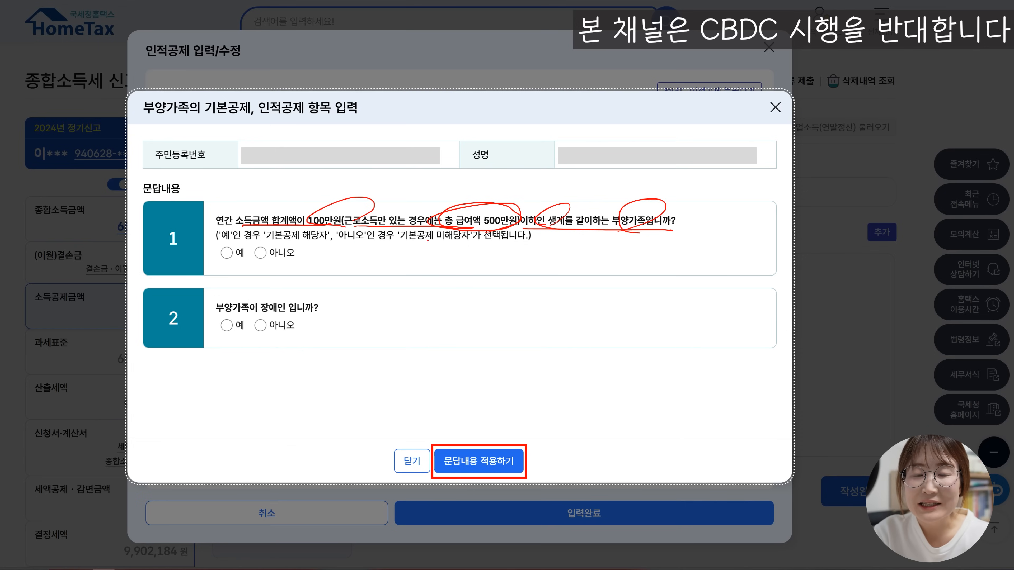
{"action": "left_click_drag", "start_coordinate": [602, 230], "coordinate": [678, 232]}
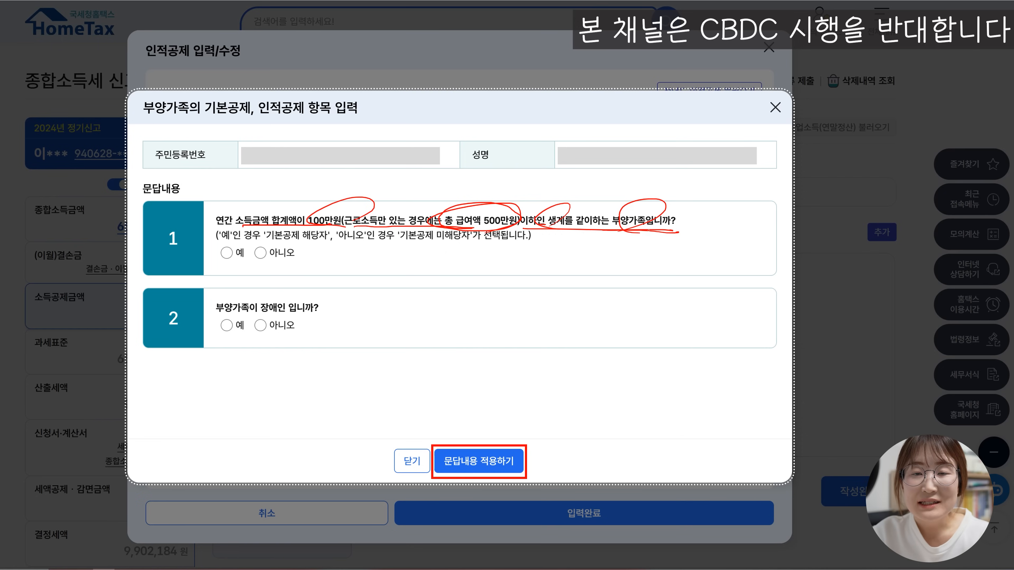
Step: Write 20↓ and 60↑ under question 1, underline question 2, and draw a check mark above the boxed 문답내용 적용하기
{"action": "mouse_move", "coordinate": [419, 259]}
{"action": "left_mouse_down"}
{"action": "mouse_move", "coordinate": [433, 270]}
{"action": "mouse_move", "coordinate": [447, 264]}
{"action": "left_mouse_up"}
{"action": "mouse_move", "coordinate": [467, 252]}
{"action": "left_mouse_down"}
{"action": "mouse_move", "coordinate": [463, 275]}
{"action": "mouse_move", "coordinate": [478, 266]}
{"action": "left_mouse_up"}
{"action": "left_click_drag", "start_coordinate": [525, 249], "coordinate": [516, 266]}
{"action": "mouse_move", "coordinate": [531, 263]}
{"action": "left_mouse_down"}
{"action": "mouse_move", "coordinate": [573, 275]}
{"action": "mouse_move", "coordinate": [587, 249]}
{"action": "left_mouse_up"}
{"action": "left_click_drag", "start_coordinate": [591, 249], "coordinate": [598, 259]}
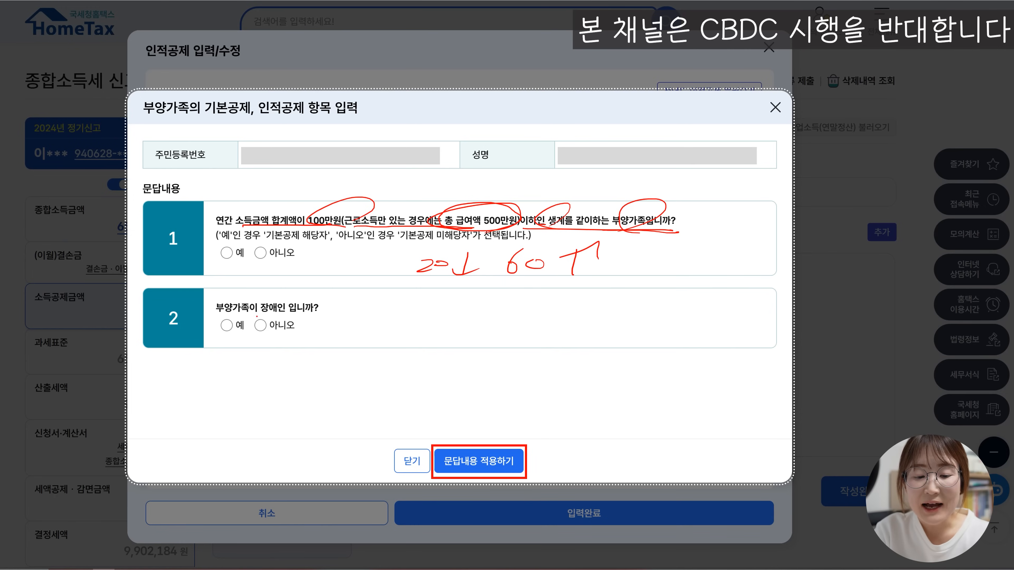
{"action": "left_click_drag", "start_coordinate": [211, 312], "coordinate": [327, 309]}
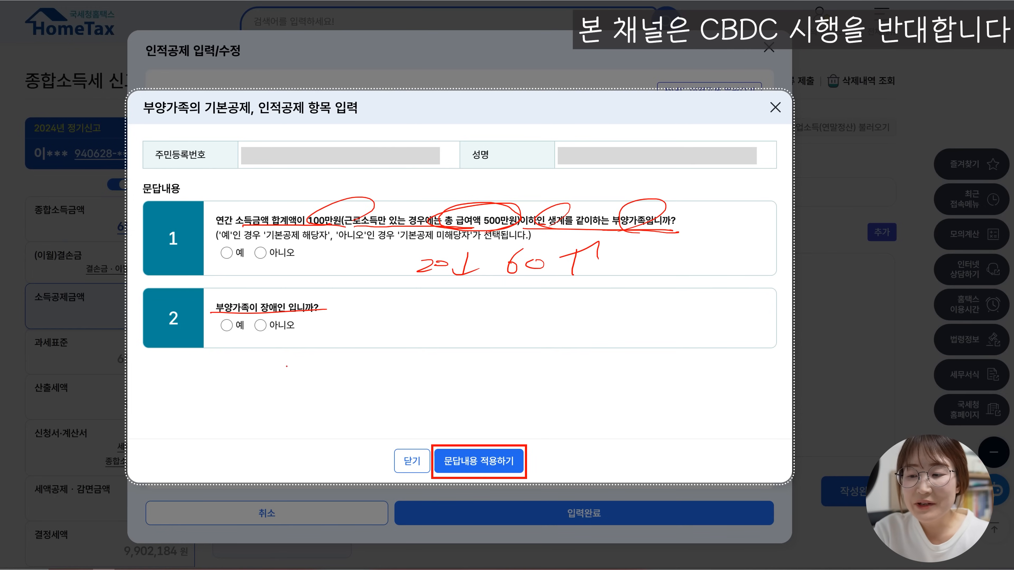
{"action": "left_click_drag", "start_coordinate": [539, 437], "coordinate": [608, 410]}
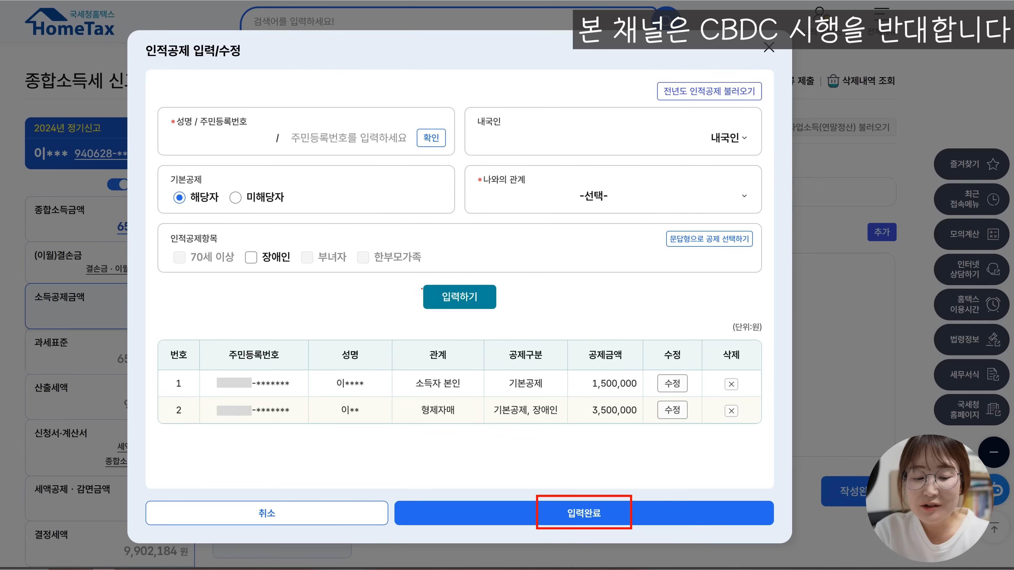
Step: On the 인적공제 입력/수정 slide, draw check marks at 입력하기 and 입력완료, and circle the 형제자매 row and its 수정
{"action": "left_click_drag", "start_coordinate": [512, 295], "coordinate": [576, 274]}
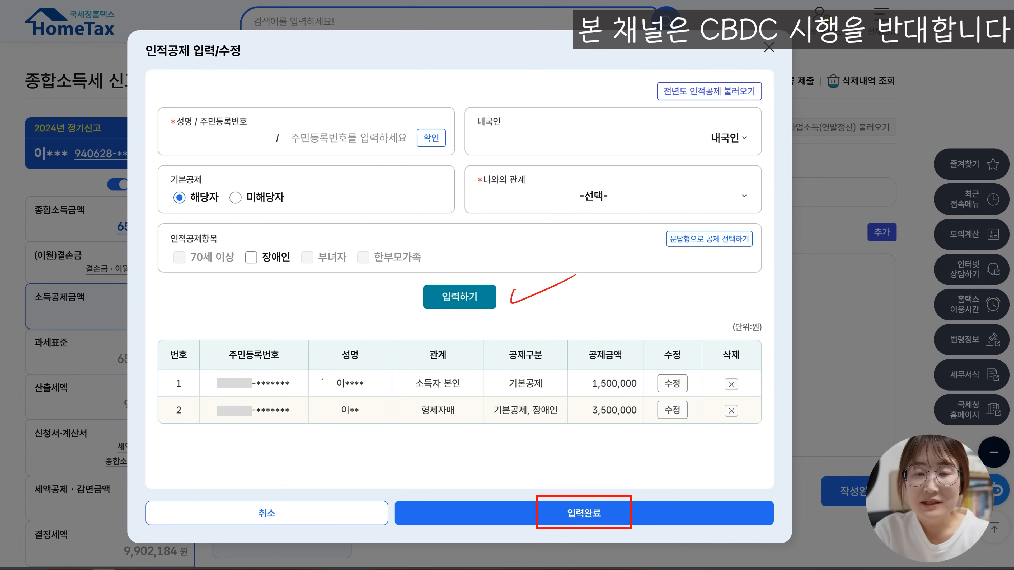
{"action": "mouse_move", "coordinate": [216, 431]}
{"action": "left_mouse_down"}
{"action": "mouse_move", "coordinate": [164, 404]}
{"action": "mouse_move", "coordinate": [669, 393]}
{"action": "mouse_move", "coordinate": [684, 428]}
{"action": "mouse_move", "coordinate": [140, 417]}
{"action": "left_mouse_up"}
{"action": "left_click_drag", "start_coordinate": [674, 425], "coordinate": [611, 431]}
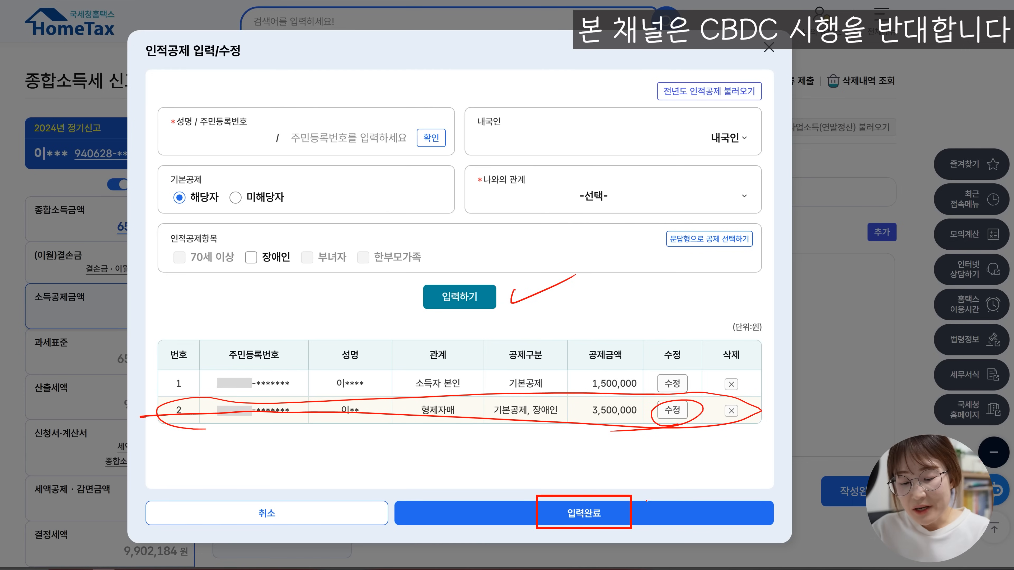
{"action": "left_click_drag", "start_coordinate": [649, 492], "coordinate": [707, 476]}
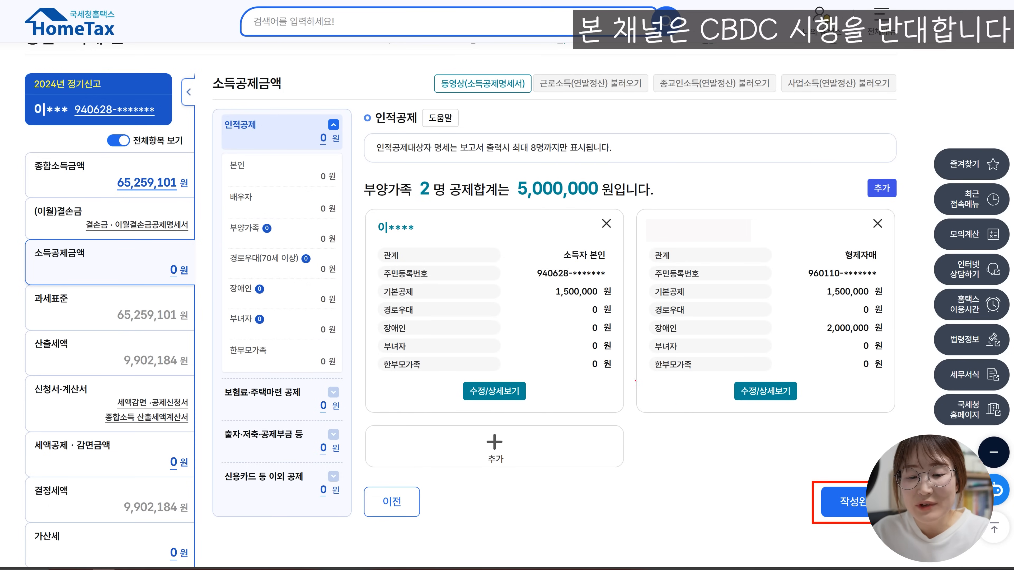
Step: On the 인적공제 summary slide, circle 도움말 and draw a check mark at the boxed 작성완료
{"action": "mouse_move", "coordinate": [467, 130]}
{"action": "left_mouse_down"}
{"action": "mouse_move", "coordinate": [435, 104]}
{"action": "mouse_move", "coordinate": [447, 144]}
{"action": "left_mouse_up"}
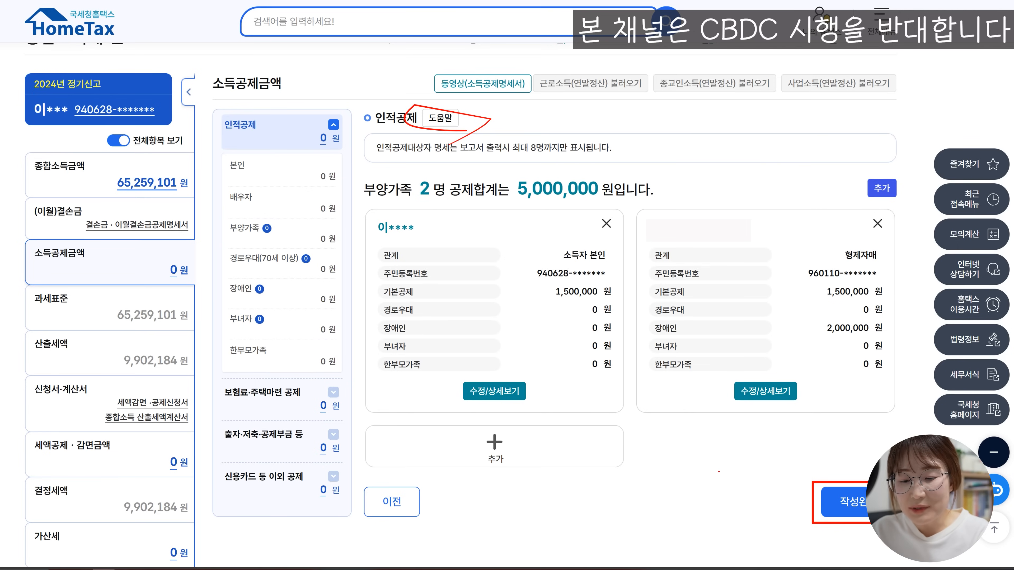
{"action": "mouse_move", "coordinate": [775, 510]}
{"action": "left_mouse_down"}
{"action": "mouse_move", "coordinate": [774, 487]}
{"action": "mouse_move", "coordinate": [829, 492]}
{"action": "left_mouse_up"}
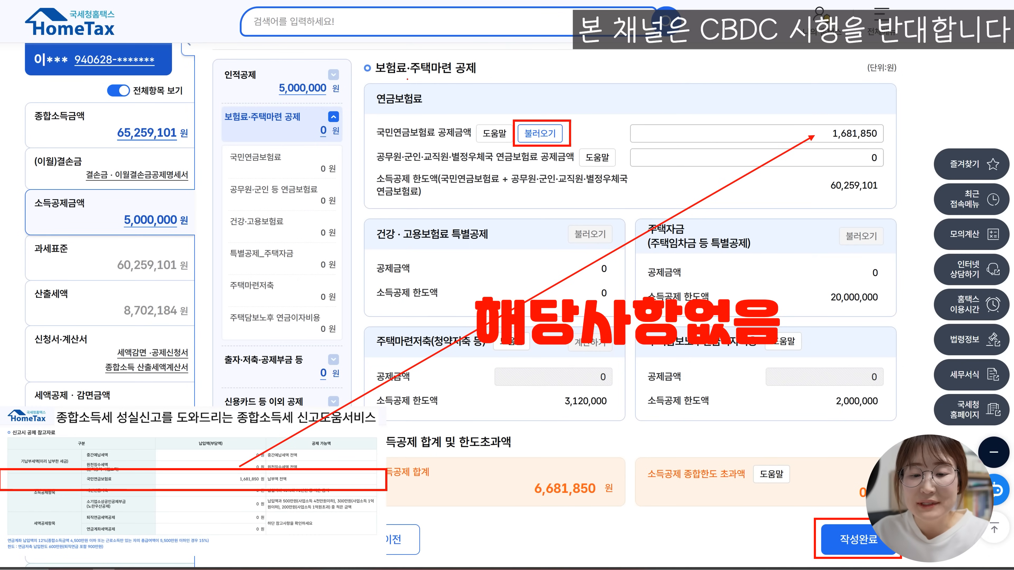
Step: On the 보험료·주택마련 공제 slide, underline the heading, outline 국민연금보험료 공제금액, check-mark 불러오기 and circle the amount 1,681,850
{"action": "left_click_drag", "start_coordinate": [377, 75], "coordinate": [492, 73]}
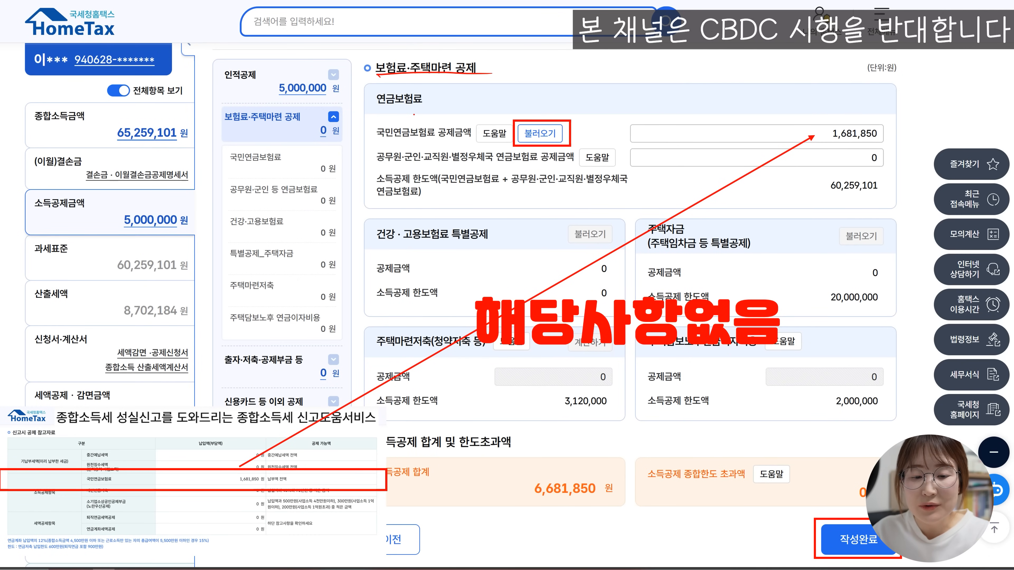
{"action": "mouse_move", "coordinate": [378, 140]}
{"action": "left_mouse_down"}
{"action": "mouse_move", "coordinate": [472, 141]}
{"action": "mouse_move", "coordinate": [455, 116]}
{"action": "mouse_move", "coordinate": [373, 138]}
{"action": "mouse_move", "coordinate": [418, 141]}
{"action": "left_mouse_up"}
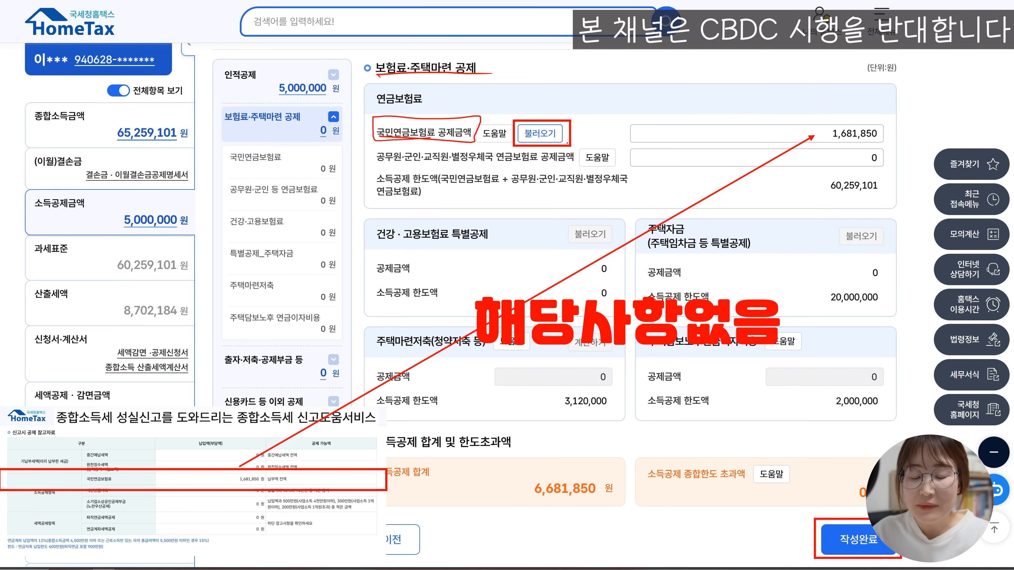
{"action": "left_click_drag", "start_coordinate": [599, 111], "coordinate": [677, 101]}
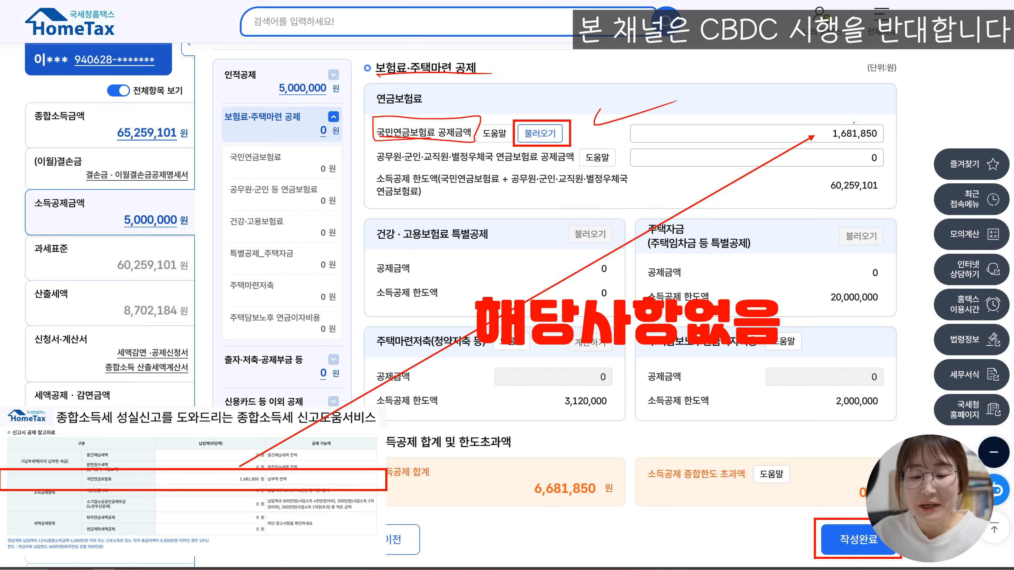
{"action": "mouse_move", "coordinate": [812, 142]}
{"action": "left_mouse_down"}
{"action": "mouse_move", "coordinate": [822, 113]}
{"action": "mouse_move", "coordinate": [864, 144]}
{"action": "left_mouse_up"}
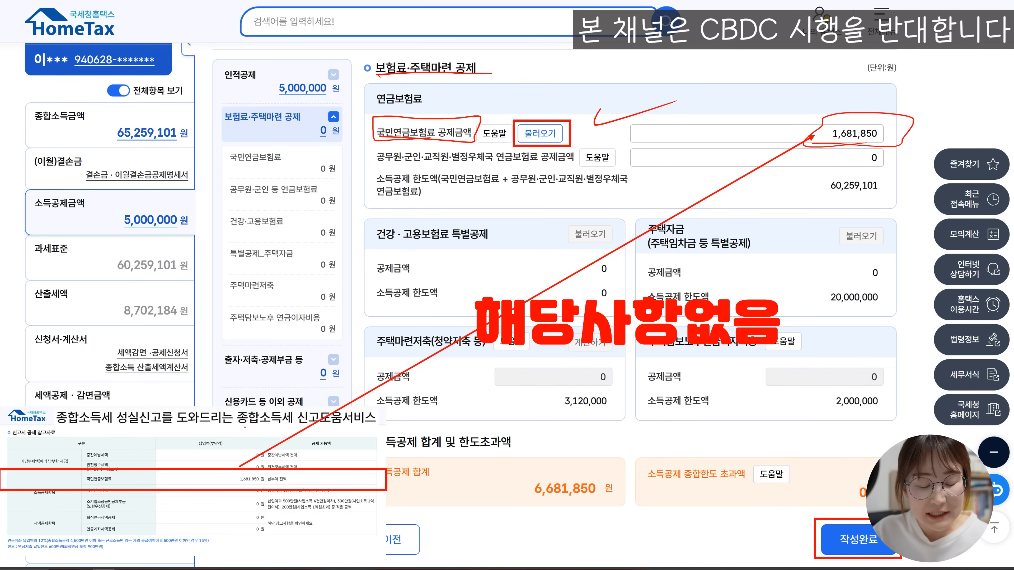
Step: In the inset table, circle 신고도움서비스, 신고시 공제 참고자료 and 국민연금보험료, and underline the amount in that row
{"action": "left_click_drag", "start_coordinate": [359, 432], "coordinate": [341, 446]}
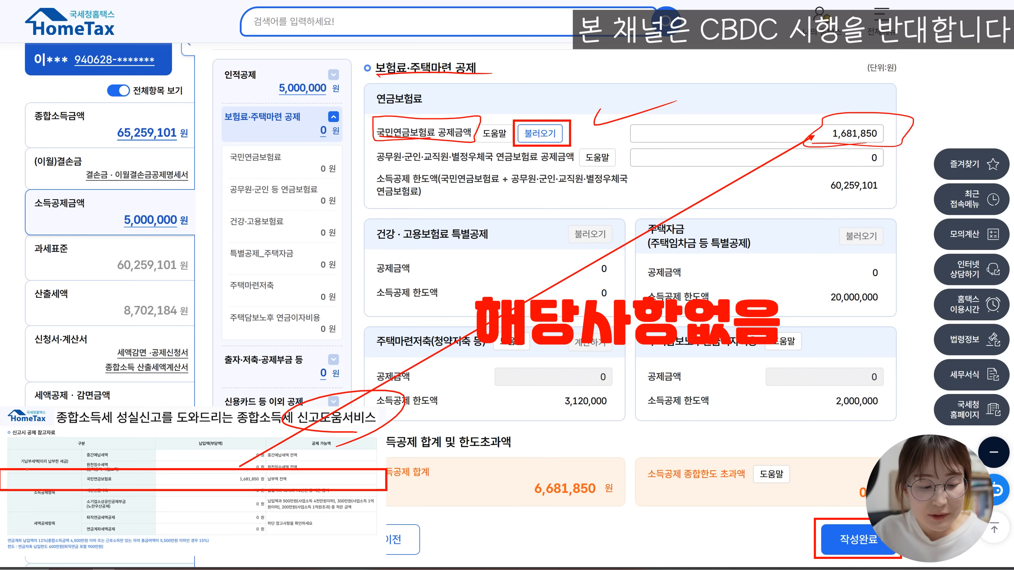
{"action": "left_click_drag", "start_coordinate": [48, 438], "coordinate": [45, 453]}
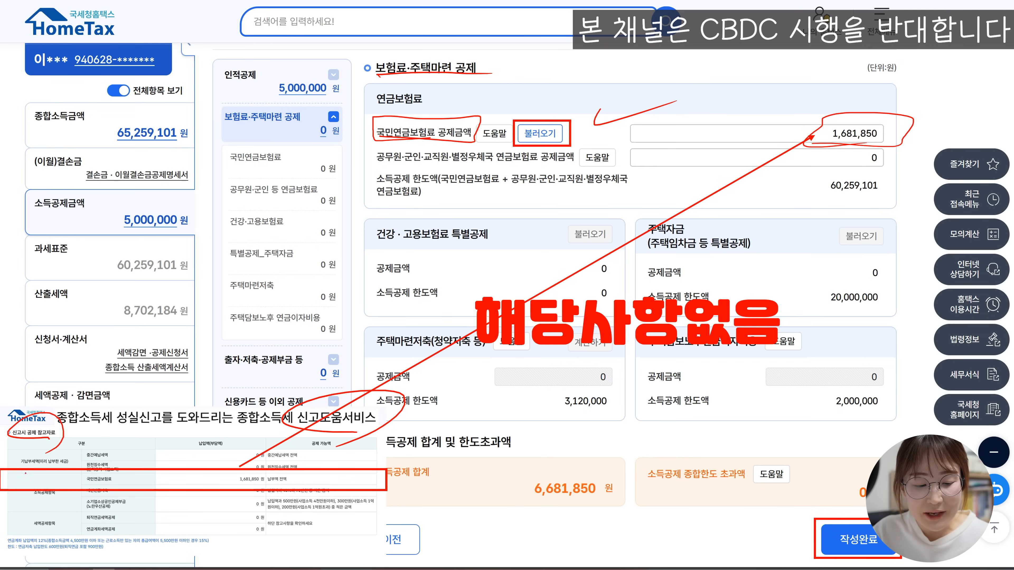
{"action": "left_click_drag", "start_coordinate": [112, 485], "coordinate": [95, 511]}
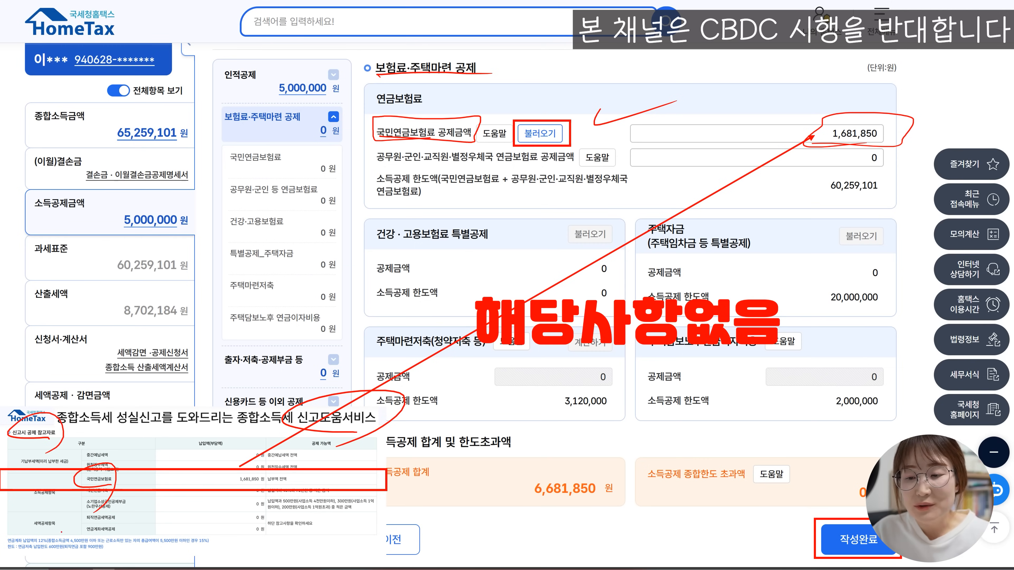
{"action": "mouse_move", "coordinate": [282, 482]}
{"action": "left_mouse_down"}
{"action": "mouse_move", "coordinate": [226, 485]}
{"action": "mouse_move", "coordinate": [272, 487]}
{"action": "left_mouse_up"}
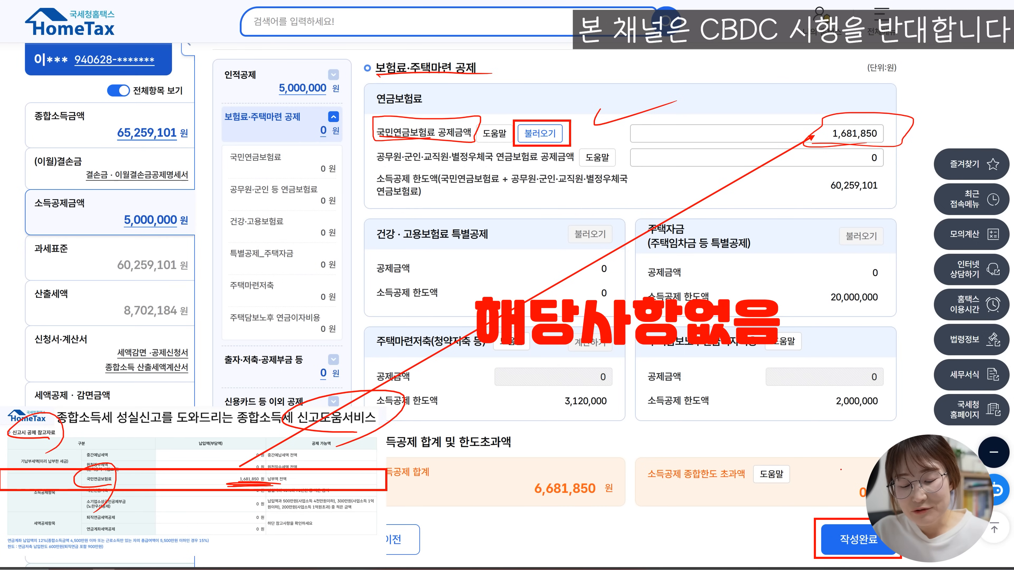
Step: Underline 건강·고용보험료 특별공제, mark the 주택자금 card, and cross out the 주택마련저축 and 주택담보노후 연금이자비용 cards
{"action": "left_click_drag", "start_coordinate": [366, 242], "coordinate": [507, 246]}
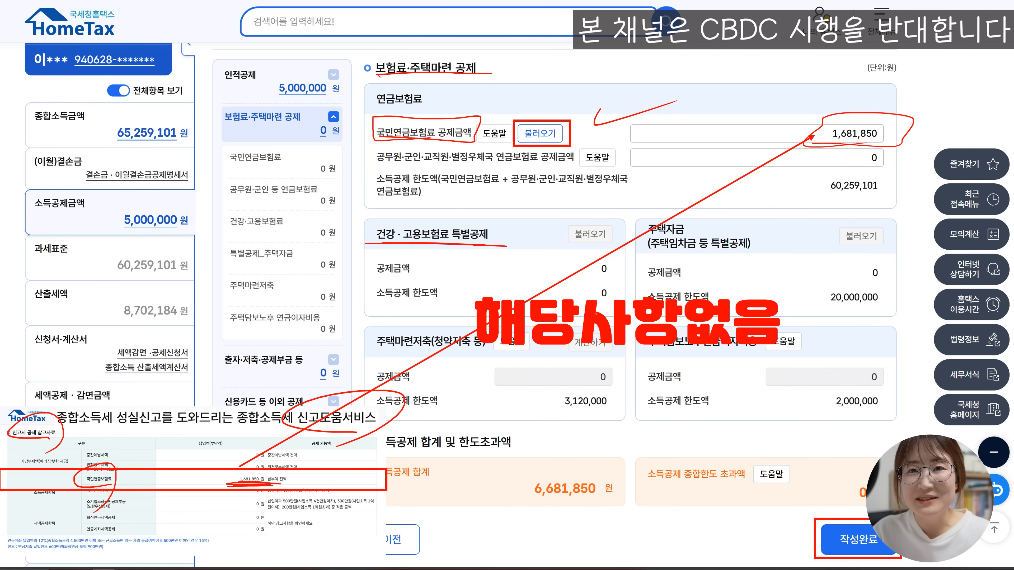
{"action": "mouse_move", "coordinate": [781, 287]}
{"action": "left_mouse_down"}
{"action": "mouse_move", "coordinate": [850, 244]}
{"action": "mouse_move", "coordinate": [829, 294]}
{"action": "left_mouse_up"}
{"action": "left_click_drag", "start_coordinate": [828, 336], "coordinate": [731, 388]}
{"action": "left_click_drag", "start_coordinate": [765, 345], "coordinate": [802, 405]}
{"action": "left_click_drag", "start_coordinate": [553, 352], "coordinate": [469, 417]}
{"action": "left_click_drag", "start_coordinate": [494, 360], "coordinate": [580, 408]}
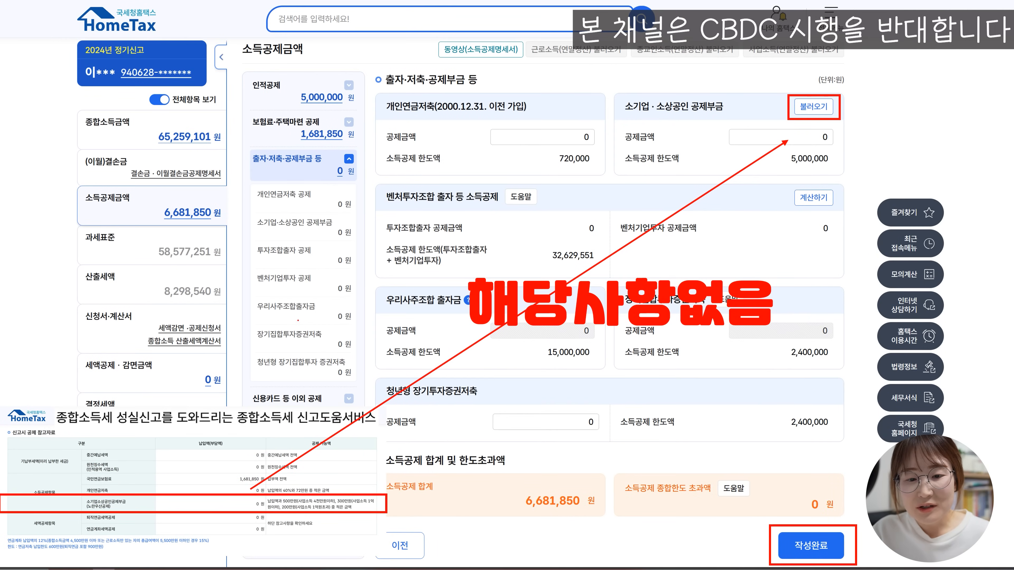
Step: On the 출자·저축·공제부금 등 slide, underline the heading and 소기업·소상공인 공제부금, and mark 개인연금저축, 불러오기, the matching 신고도움서비스 row and 작성완료
{"action": "left_click_drag", "start_coordinate": [401, 82], "coordinate": [519, 86]}
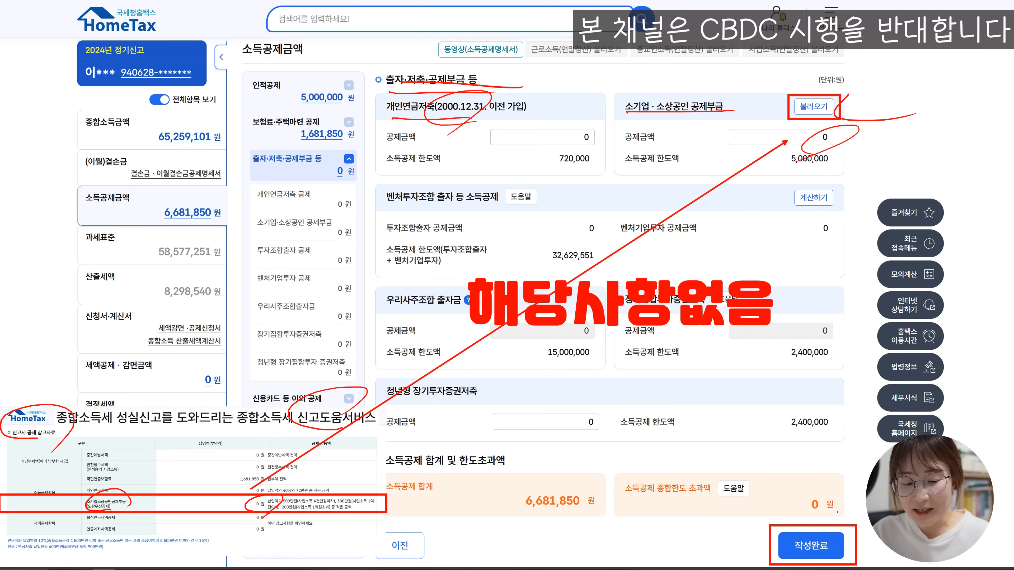
{"action": "left_click_drag", "start_coordinate": [858, 556], "coordinate": [987, 461]}
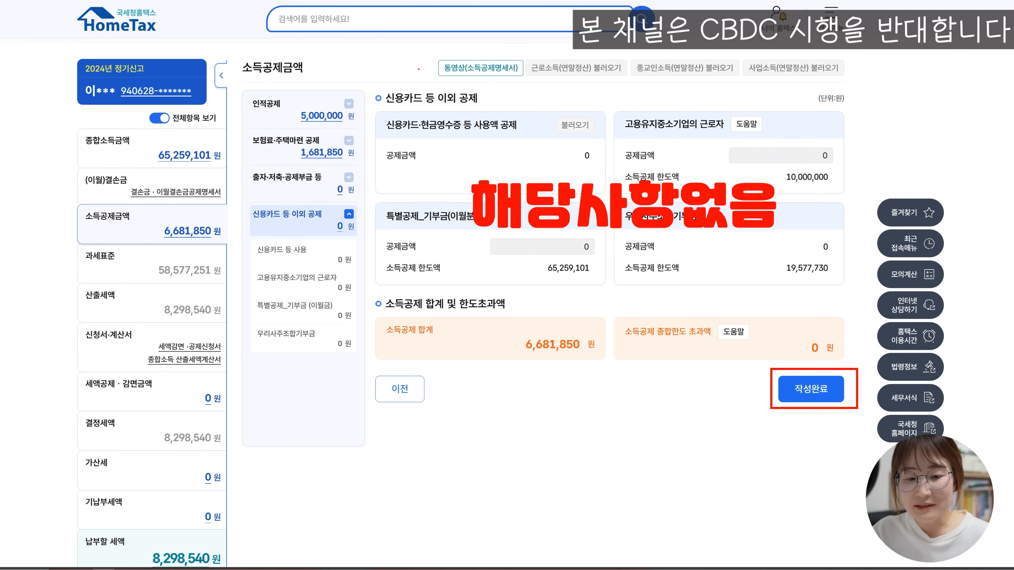
Step: Underline 신용카드 등 이외 공제 and 해당사항없음, mark the boxed 작성완료, and advance to the 세액감면(면제) 신청서 notice
{"action": "left_click_drag", "start_coordinate": [390, 109], "coordinate": [526, 109]}
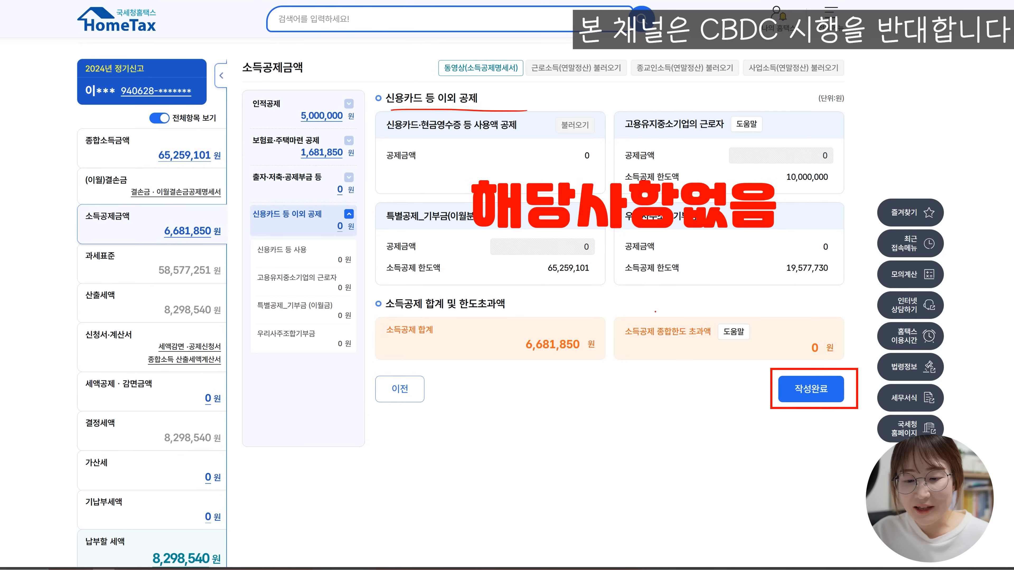
{"action": "left_click_drag", "start_coordinate": [468, 258], "coordinate": [787, 255]}
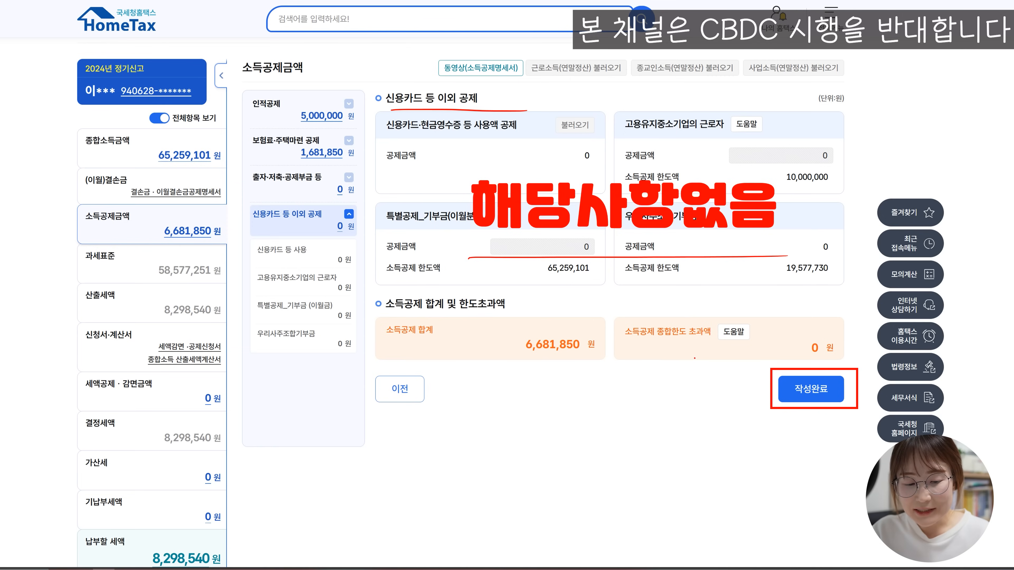
{"action": "left_click", "coordinate": [810, 389]}
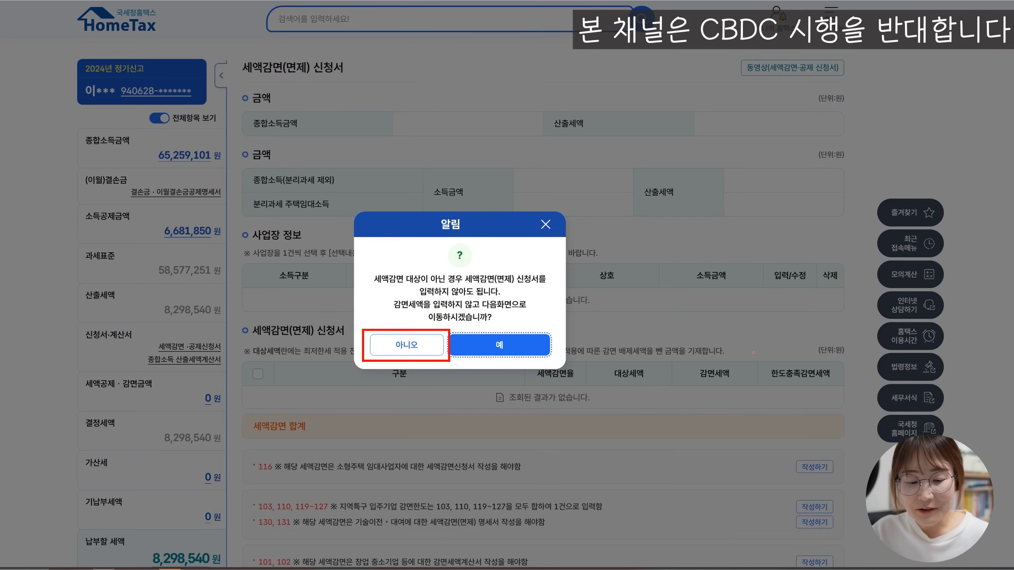
Step: Underline the 세액감면 notice text in the 알림 dialog, circle 않아도, and advance to the filled 세액감면(면제) 신청서 slide
{"action": "mouse_move", "coordinate": [369, 286]}
{"action": "left_mouse_down"}
{"action": "mouse_move", "coordinate": [473, 282]}
{"action": "mouse_move", "coordinate": [479, 259]}
{"action": "mouse_move", "coordinate": [587, 285]}
{"action": "left_mouse_up"}
{"action": "mouse_move", "coordinate": [409, 299]}
{"action": "left_mouse_down"}
{"action": "mouse_move", "coordinate": [475, 298]}
{"action": "mouse_move", "coordinate": [446, 289]}
{"action": "mouse_move", "coordinate": [492, 279]}
{"action": "left_mouse_up"}
{"action": "left_click_drag", "start_coordinate": [389, 311], "coordinate": [522, 308]}
{"action": "left_click_drag", "start_coordinate": [417, 320], "coordinate": [481, 321]}
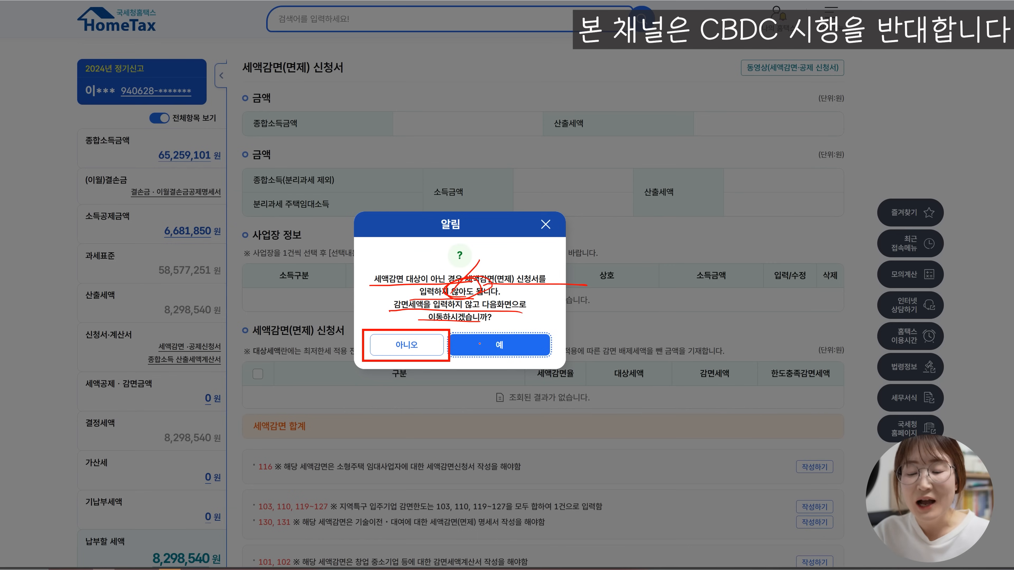
{"action": "left_click", "coordinate": [485, 342]}
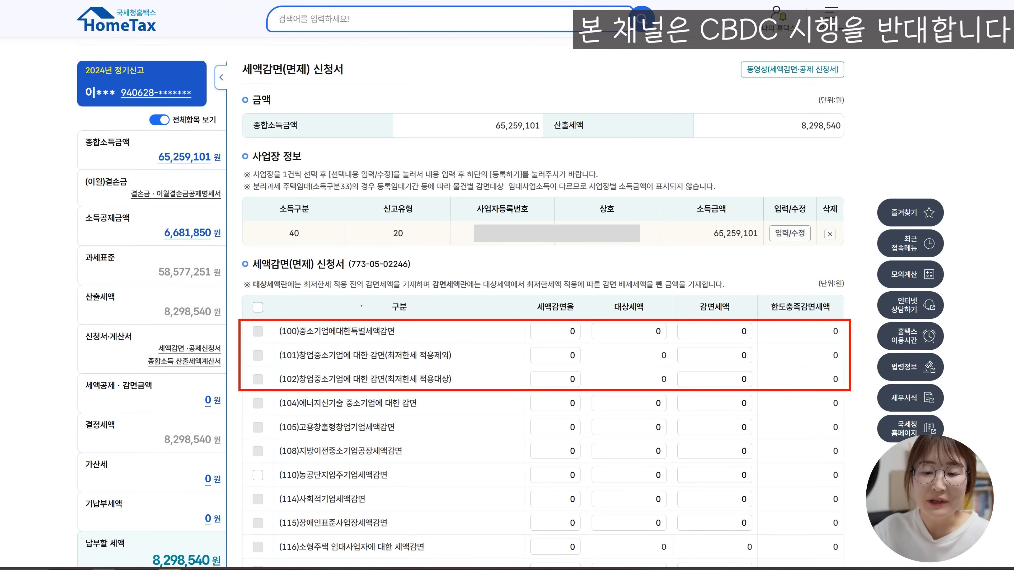
Step: Circle the 세액감면(면제) 신청서 title, bracket the boxed rows (100) to (102), and add an arrow with a handwritten note above them
{"action": "left_click_drag", "start_coordinate": [325, 86], "coordinate": [339, 101]}
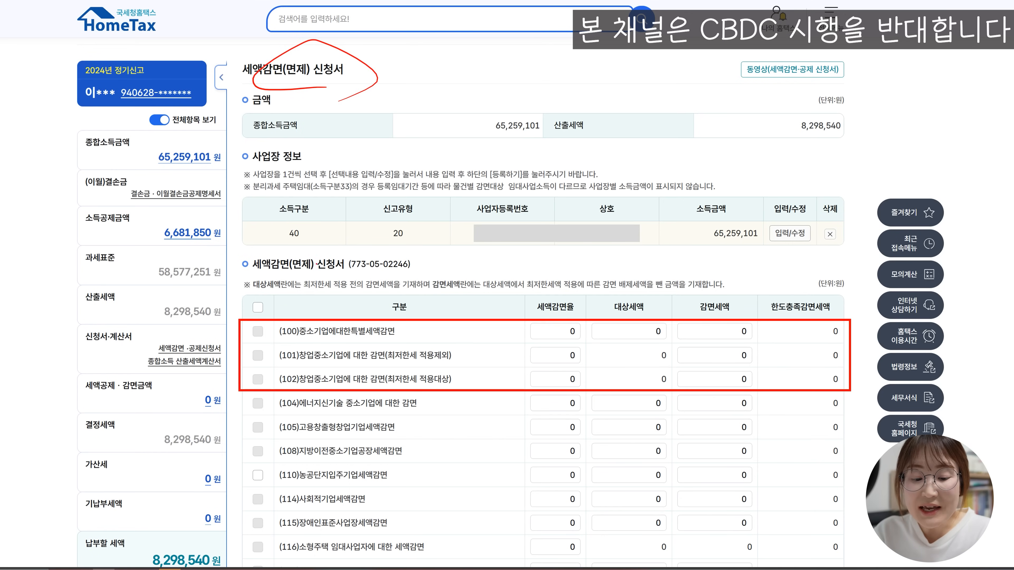
{"action": "left_click_drag", "start_coordinate": [256, 326], "coordinate": [250, 394]}
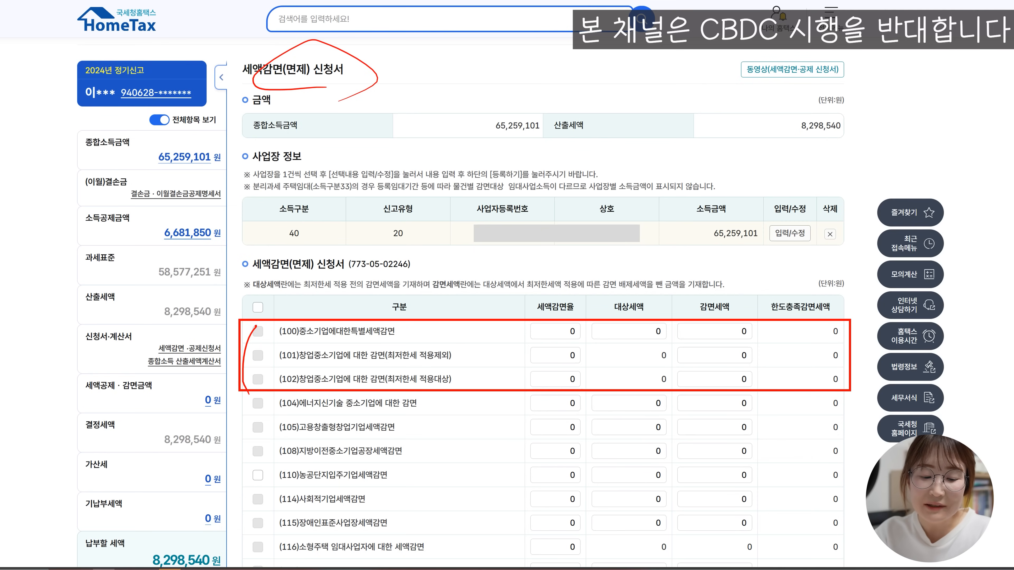
{"action": "mouse_move", "coordinate": [502, 285]}
{"action": "left_mouse_down"}
{"action": "mouse_move", "coordinate": [427, 312]}
{"action": "mouse_move", "coordinate": [439, 314]}
{"action": "left_mouse_up"}
{"action": "mouse_move", "coordinate": [489, 267]}
{"action": "left_mouse_down"}
{"action": "mouse_move", "coordinate": [502, 278]}
{"action": "mouse_move", "coordinate": [526, 268]}
{"action": "mouse_move", "coordinate": [561, 280]}
{"action": "left_mouse_up"}
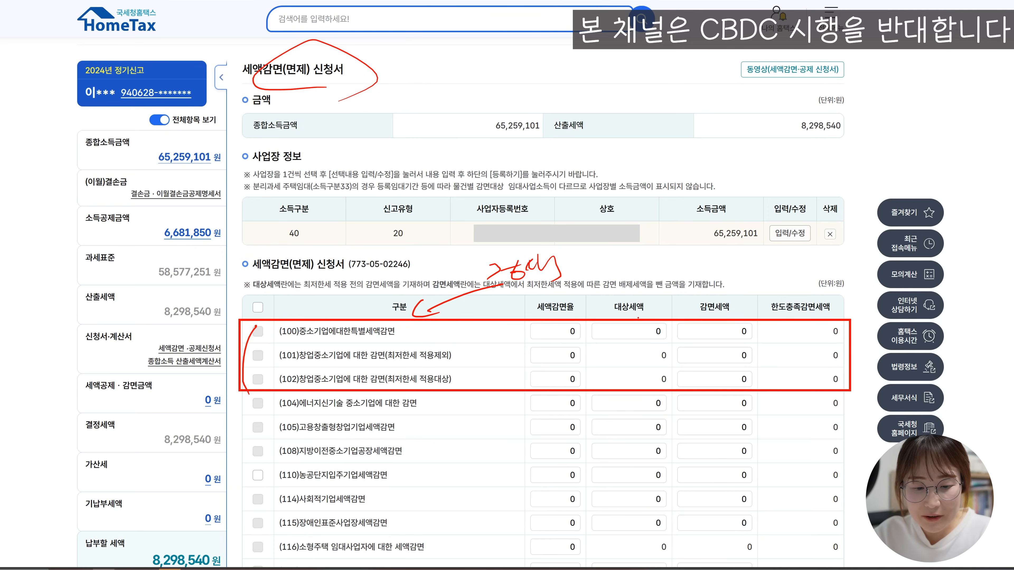
Step: Underline (100)중소기업에대한특별세액감면, add a downward arrow, and on the continuation slide underline the two boxed checklist lines with arrows to their 검토 서식
{"action": "left_click_drag", "start_coordinate": [298, 340], "coordinate": [409, 334]}
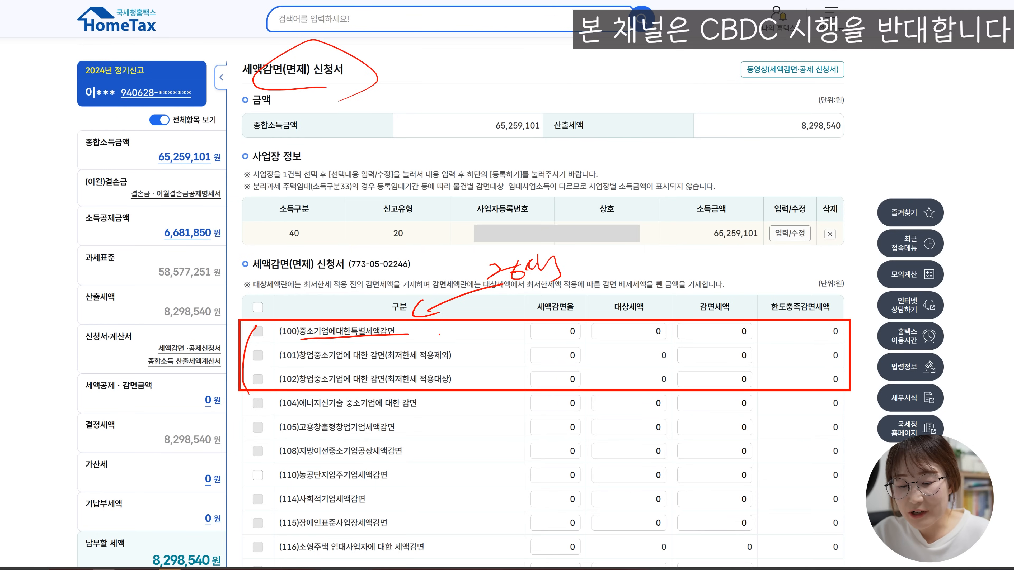
{"action": "mouse_move", "coordinate": [848, 321]}
{"action": "left_mouse_down"}
{"action": "mouse_move", "coordinate": [833, 438]}
{"action": "mouse_move", "coordinate": [875, 402]}
{"action": "left_mouse_up"}
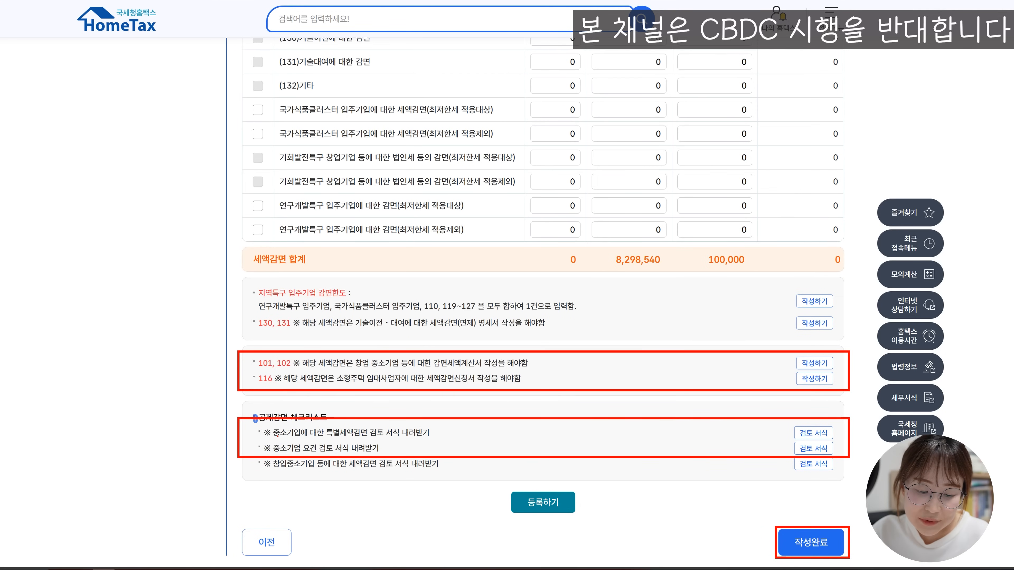
{"action": "left_click_drag", "start_coordinate": [276, 440], "coordinate": [430, 432]}
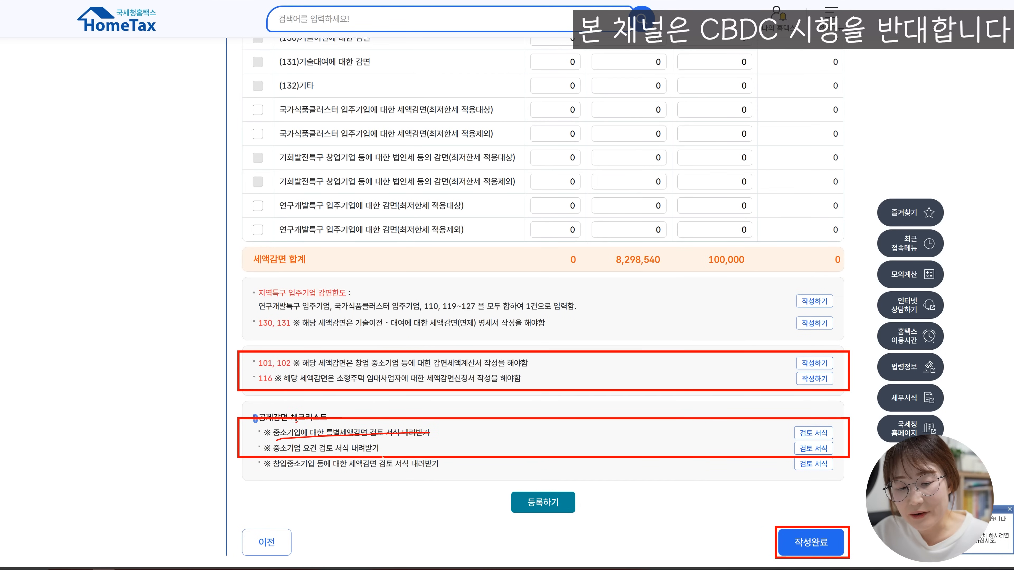
{"action": "left_click_drag", "start_coordinate": [275, 454], "coordinate": [381, 451]}
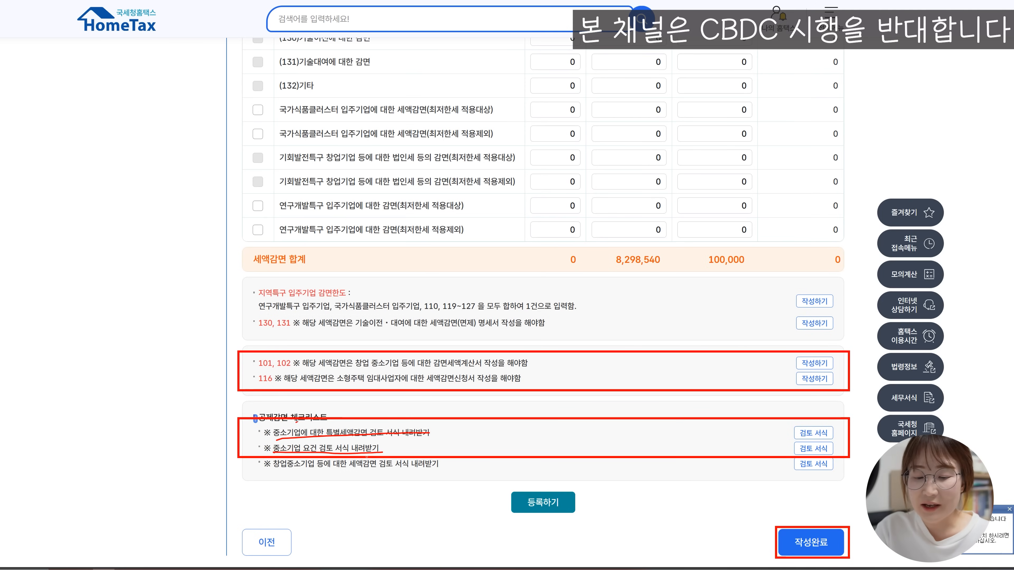
{"action": "mouse_move", "coordinate": [869, 421]}
{"action": "left_mouse_down"}
{"action": "mouse_move", "coordinate": [861, 428]}
{"action": "mouse_move", "coordinate": [871, 438]}
{"action": "left_mouse_up"}
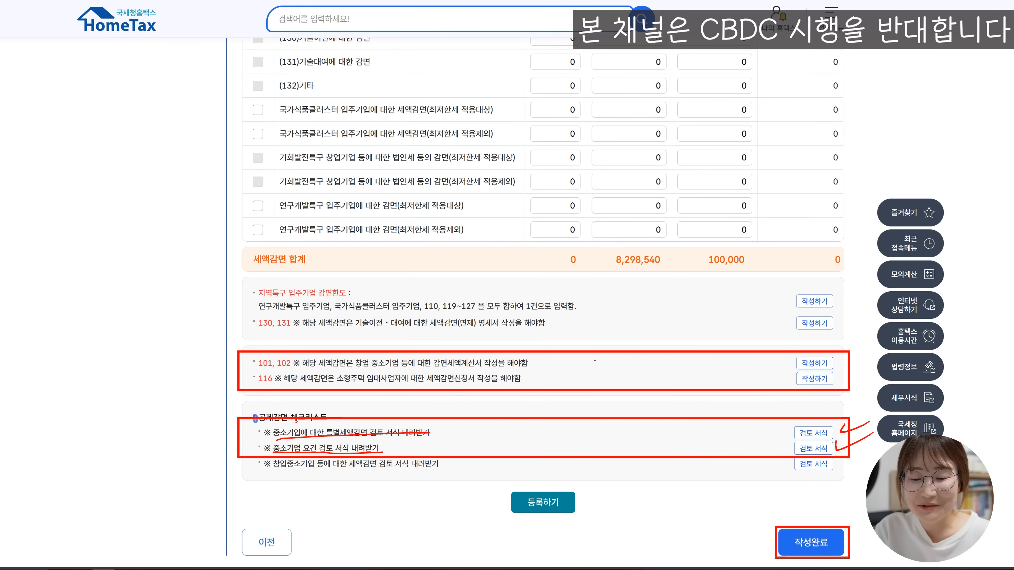
Step: Return to the 세액감면(면제) 신청서 slide, underline row (100)'s values, cross over the boxed rows, and advance to the 세액공제 notice
{"action": "key", "text": "Right"}
{"action": "left_click_drag", "start_coordinate": [544, 339], "coordinate": [767, 331]}
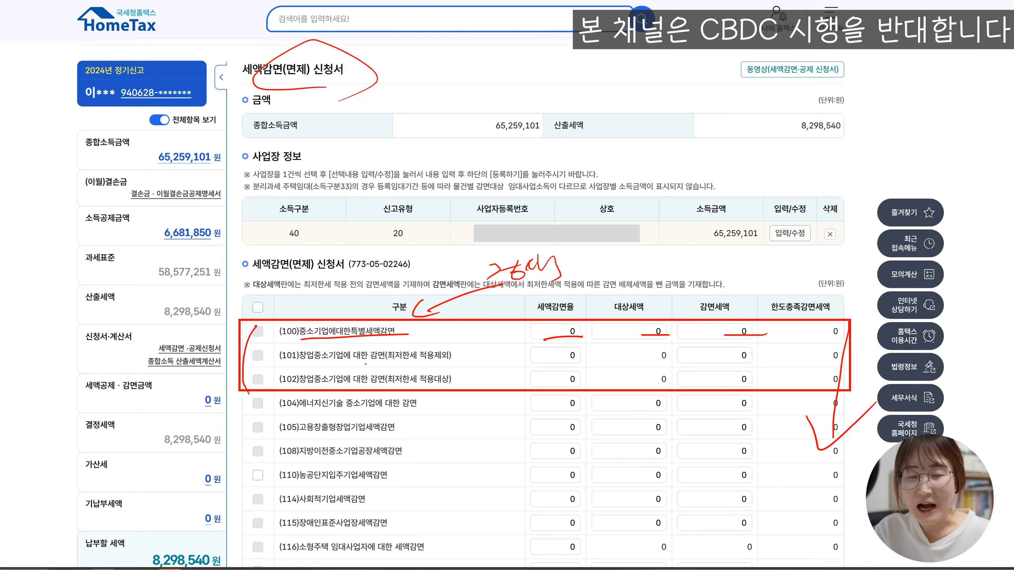
{"action": "left_click_drag", "start_coordinate": [522, 330], "coordinate": [454, 379]}
{"action": "left_click_drag", "start_coordinate": [473, 329], "coordinate": [530, 386]}
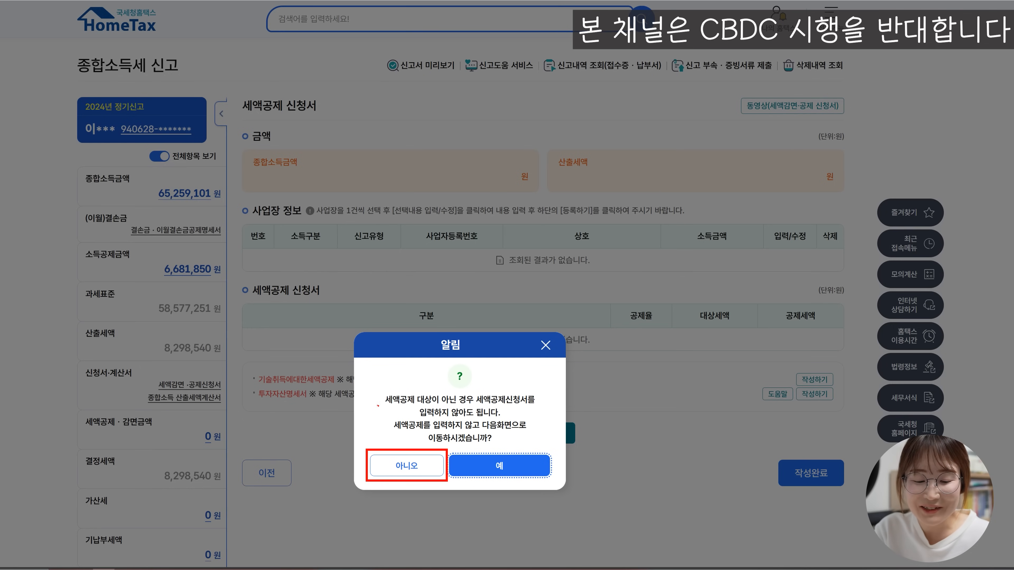
Step: In the 세액공제 notice, underline 세액공제 대상, circle 세액공제신청서, mark 예 and 아니오, and advance to the filled 세액공제 신청서
{"action": "mouse_move", "coordinate": [377, 406]}
{"action": "left_mouse_down"}
{"action": "mouse_move", "coordinate": [540, 385]}
{"action": "mouse_move", "coordinate": [473, 390]}
{"action": "mouse_move", "coordinate": [524, 407]}
{"action": "mouse_move", "coordinate": [477, 419]}
{"action": "left_mouse_up"}
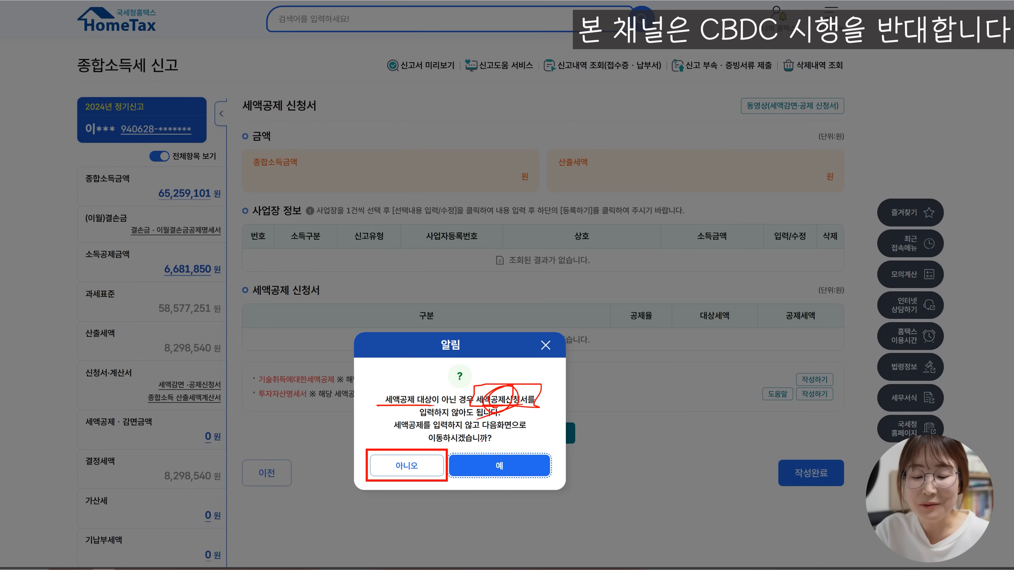
{"action": "mouse_move", "coordinate": [502, 433]}
{"action": "left_mouse_down"}
{"action": "mouse_move", "coordinate": [510, 452]}
{"action": "mouse_move", "coordinate": [547, 440]}
{"action": "left_mouse_up"}
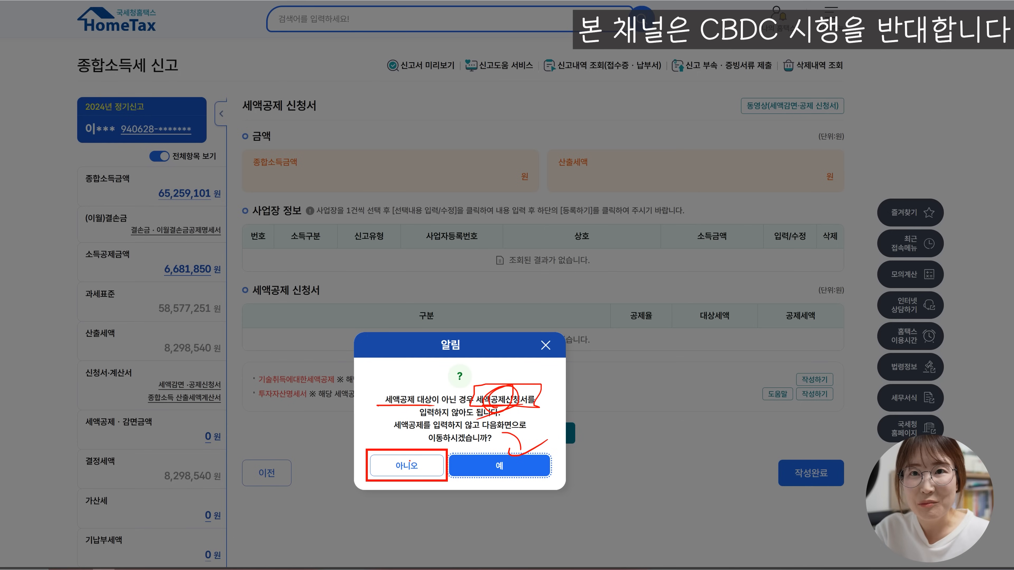
{"action": "left_click_drag", "start_coordinate": [390, 453], "coordinate": [438, 443]}
{"action": "left_click", "coordinate": [406, 466]}
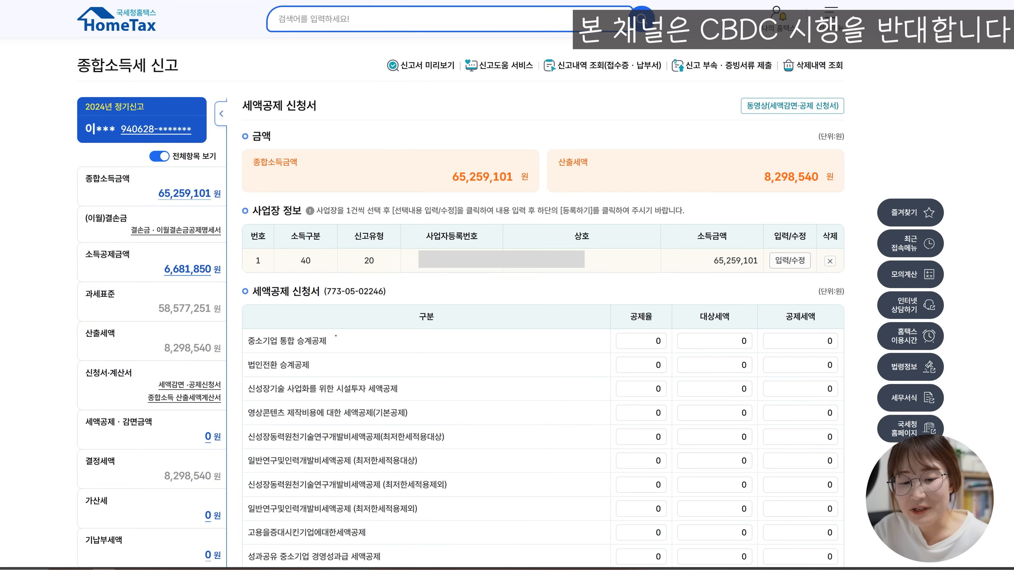
Step: Mark the 세액공제 신청서 title, draw a long downward arrow over the table, and underline the 전자신고에대한세액공제 row and its amounts
{"action": "mouse_move", "coordinate": [322, 105]}
{"action": "left_mouse_down"}
{"action": "mouse_move", "coordinate": [247, 117]}
{"action": "mouse_move", "coordinate": [311, 133]}
{"action": "left_mouse_up"}
{"action": "left_click_drag", "start_coordinate": [571, 334], "coordinate": [566, 543]}
{"action": "left_click_drag", "start_coordinate": [530, 497], "coordinate": [605, 474]}
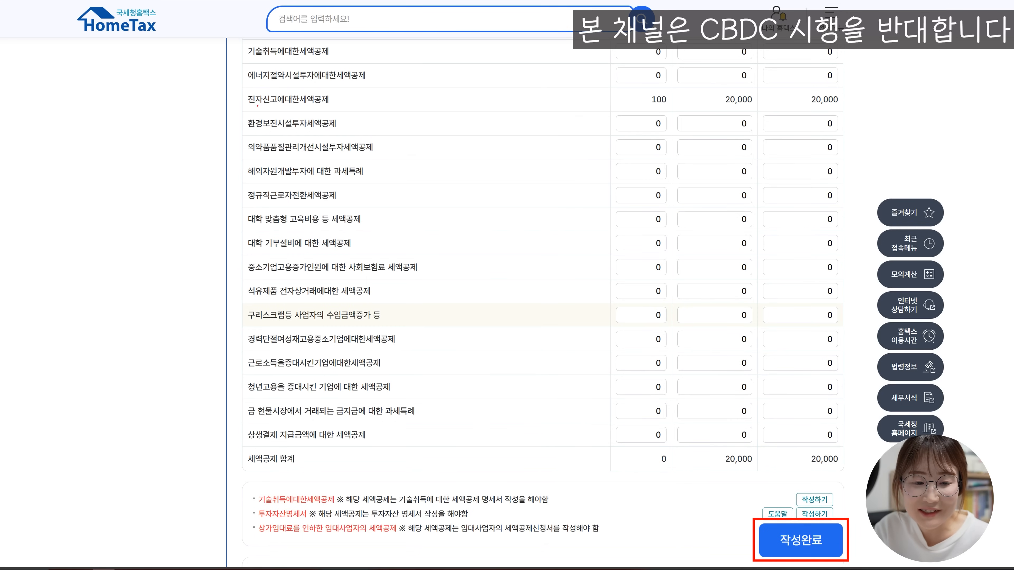
{"action": "left_click_drag", "start_coordinate": [245, 108], "coordinate": [397, 105]}
{"action": "left_click_drag", "start_coordinate": [647, 105], "coordinate": [871, 109]}
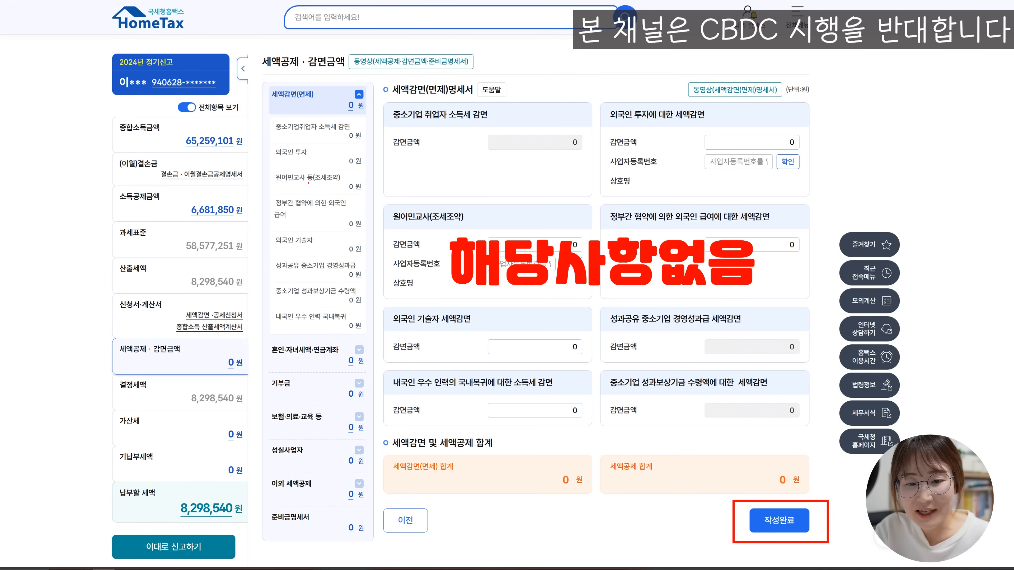
Step: Underline 세액감면(면제)명세서, cross out its panels, mark the boxed 작성완료, and advance to the 혼인세액·자녀세액 slide
{"action": "left_click_drag", "start_coordinate": [390, 105], "coordinate": [504, 101]}
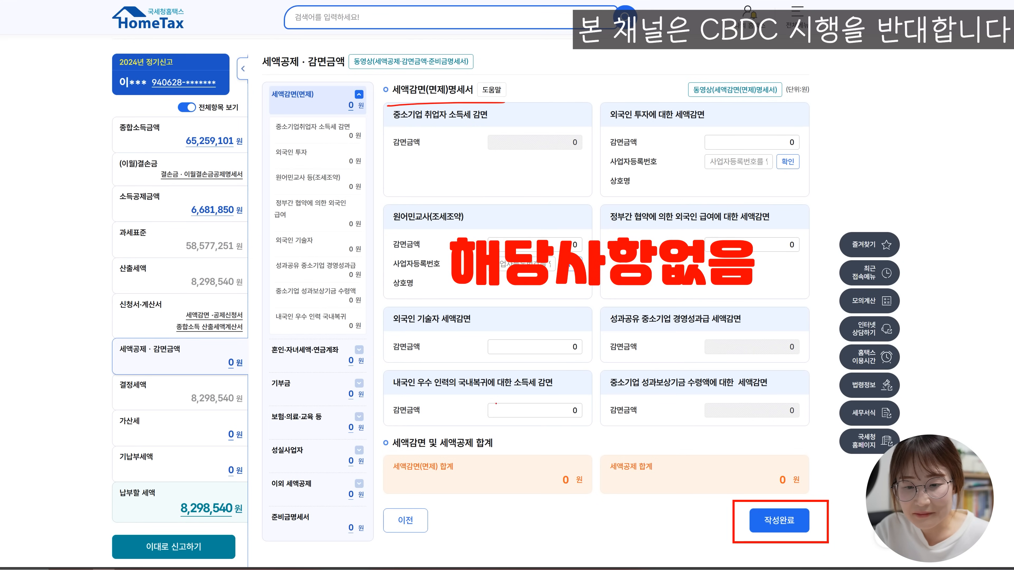
{"action": "left_click_drag", "start_coordinate": [671, 338], "coordinate": [479, 430]}
{"action": "left_click_drag", "start_coordinate": [512, 326], "coordinate": [662, 404]}
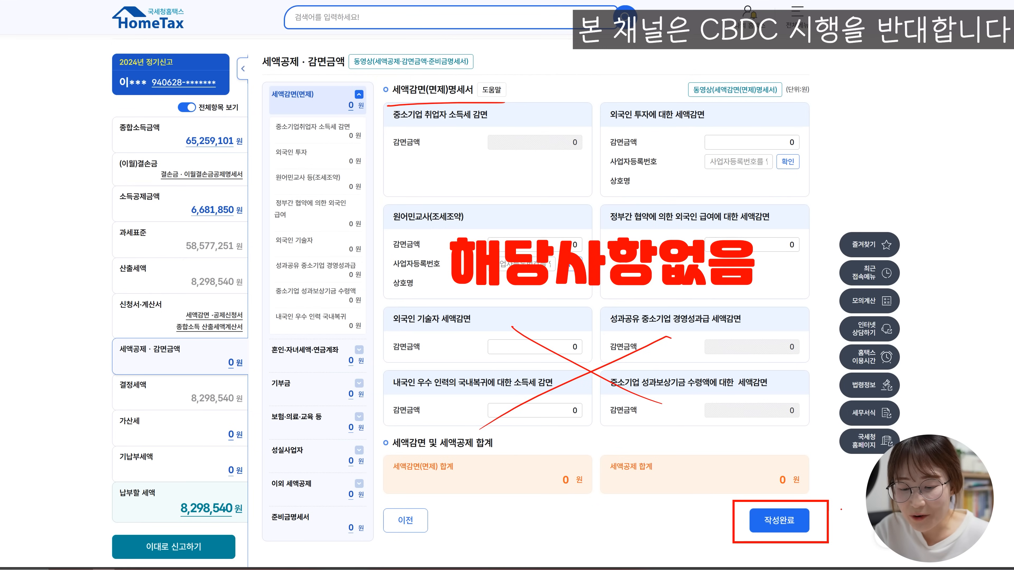
{"action": "left_click_drag", "start_coordinate": [844, 506], "coordinate": [969, 443]}
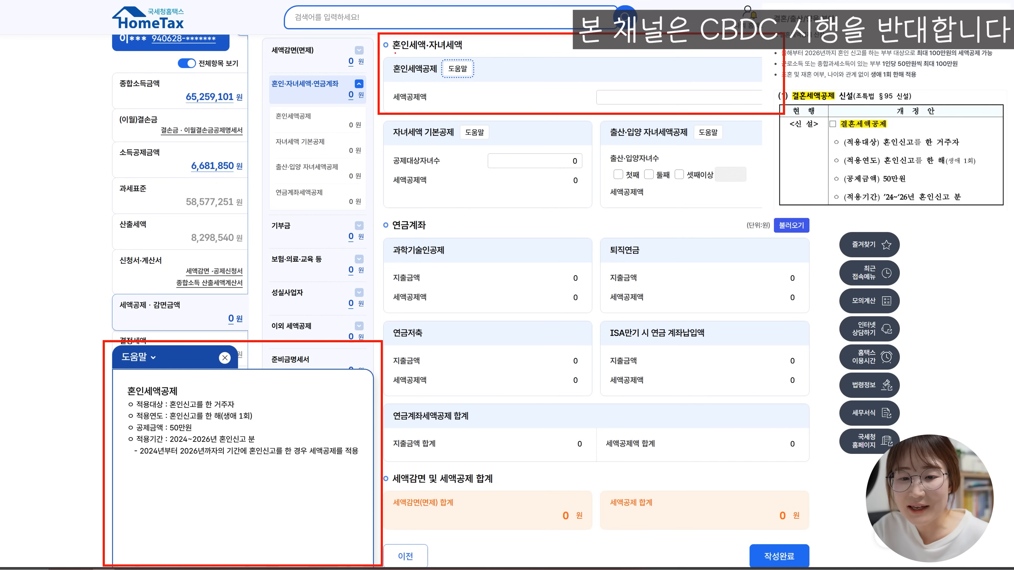
Step: Underline 혼인세액·자녀세액, 혼인세액공제, the key year, amount and once-per-lifetime phrases in the marriage credit note, and 2024~2026년 혼인신고 in 도움말
{"action": "left_click_drag", "start_coordinate": [395, 52], "coordinate": [493, 50]}
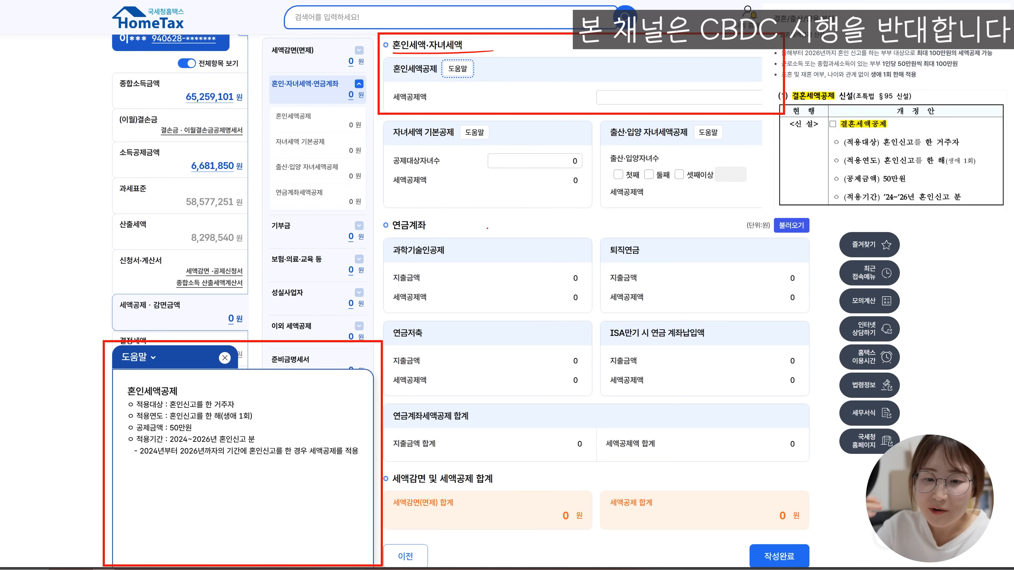
{"action": "left_click_drag", "start_coordinate": [387, 81], "coordinate": [435, 78]}
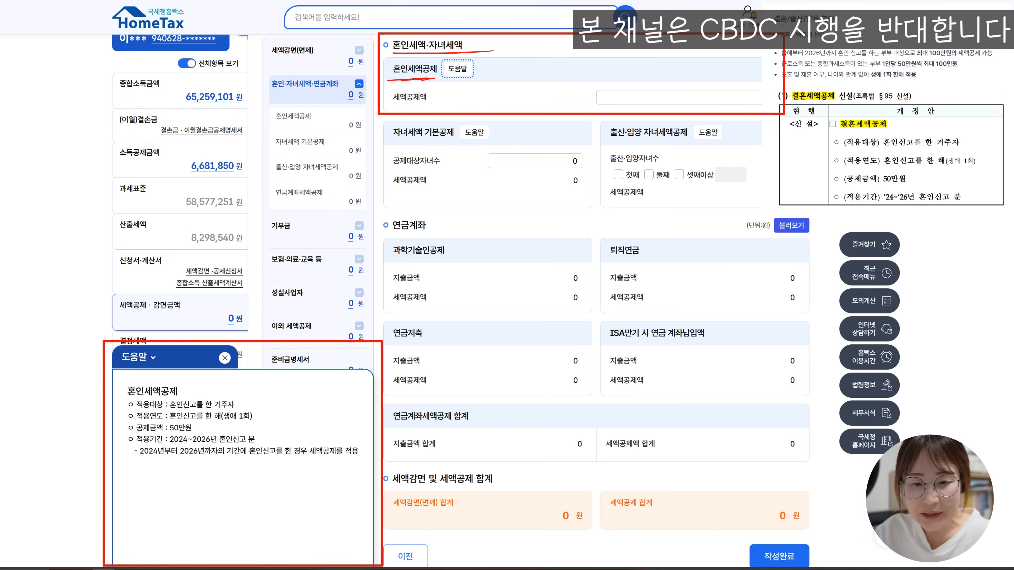
{"action": "left_click_drag", "start_coordinate": [785, 43], "coordinate": [836, 43]}
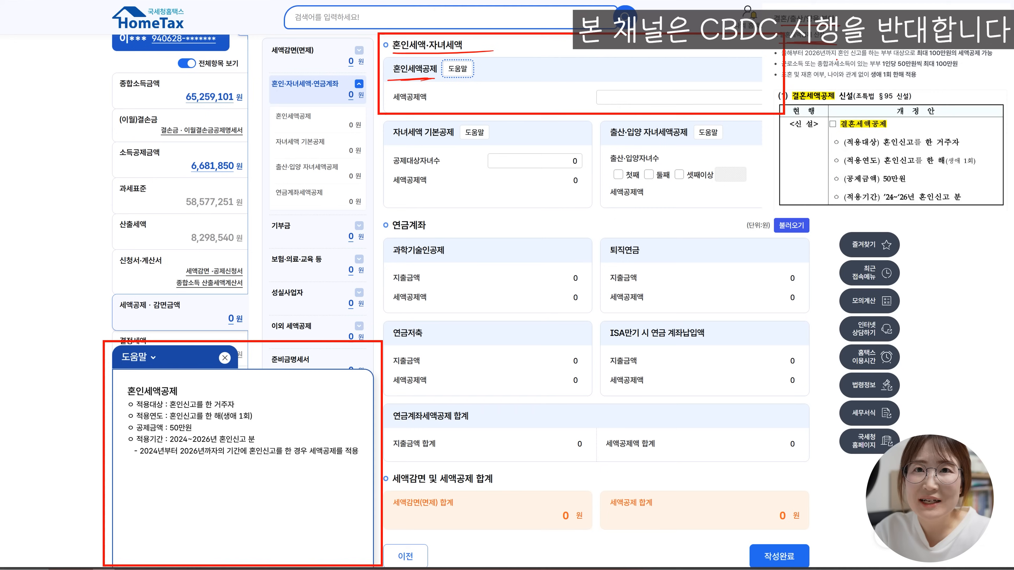
{"action": "left_click_drag", "start_coordinate": [920, 58], "coordinate": [988, 57]}
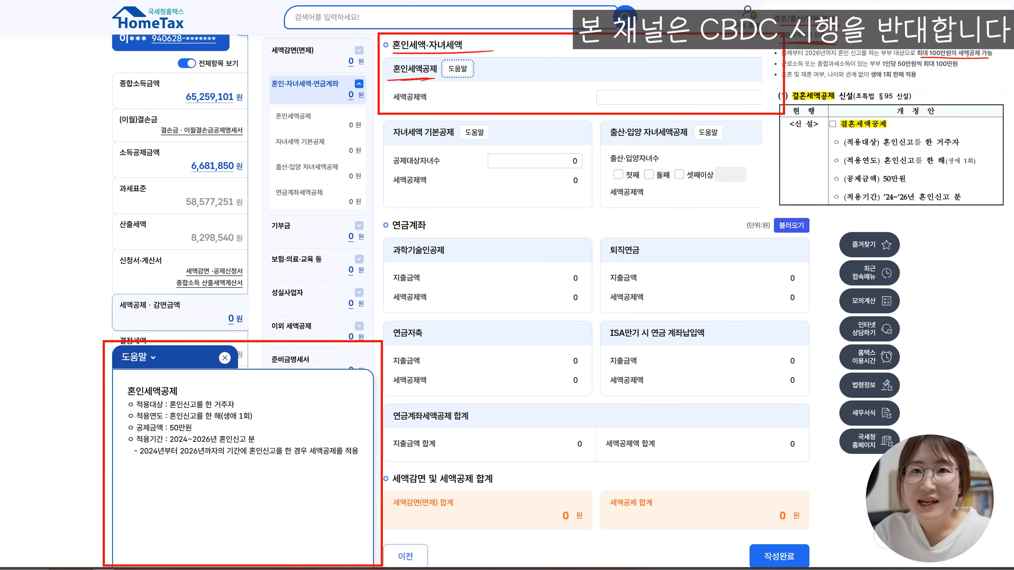
{"action": "left_click_drag", "start_coordinate": [804, 59], "coordinate": [844, 58]}
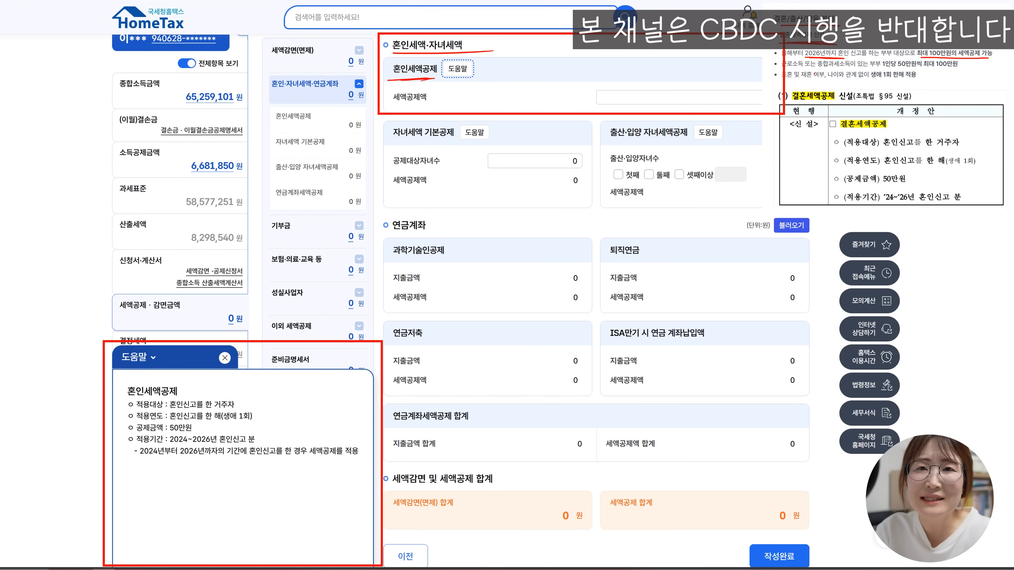
{"action": "left_click_drag", "start_coordinate": [887, 68], "coordinate": [973, 71]}
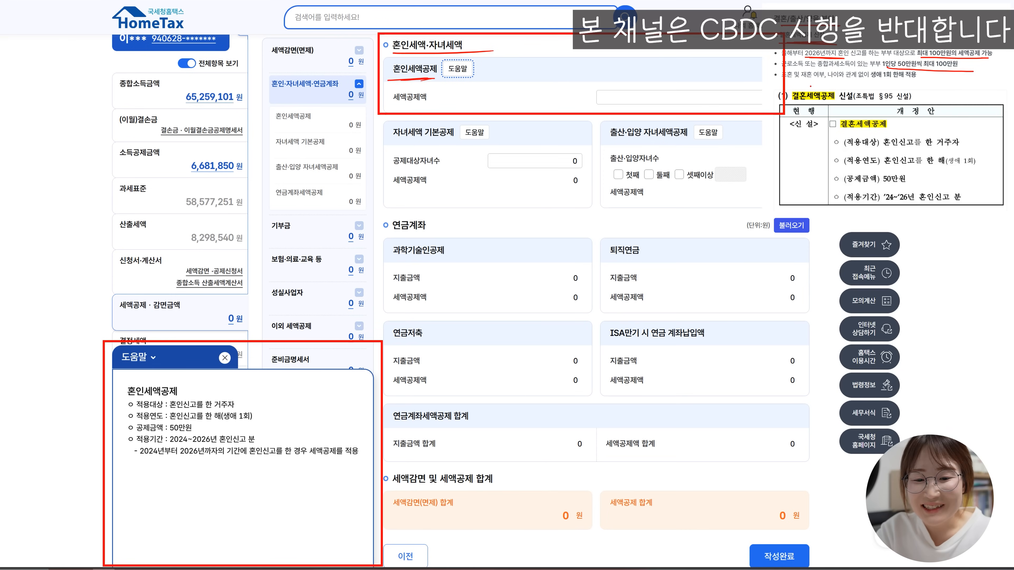
{"action": "left_click_drag", "start_coordinate": [864, 82], "coordinate": [928, 83]}
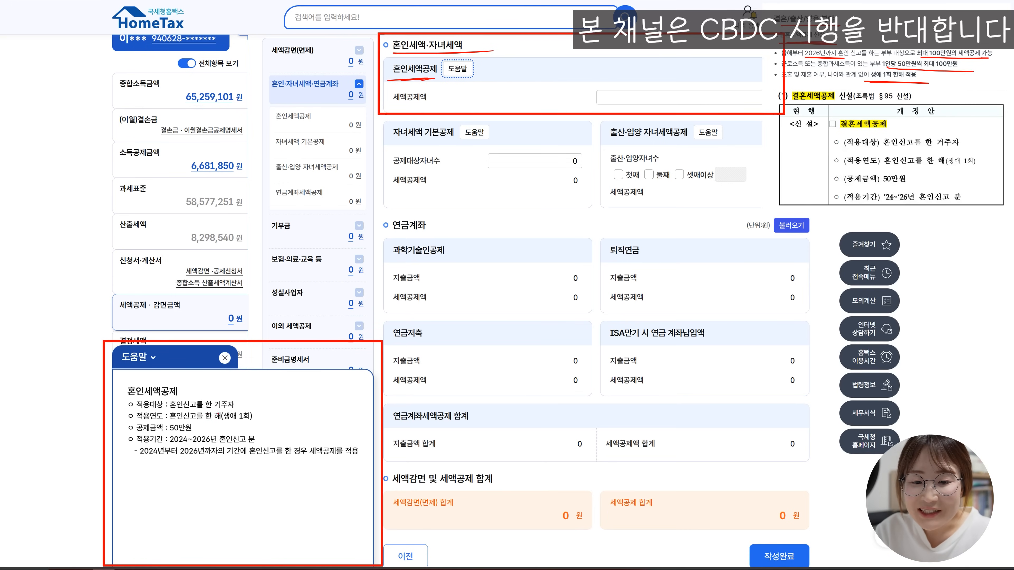
{"action": "left_click_drag", "start_coordinate": [174, 445], "coordinate": [245, 446]}
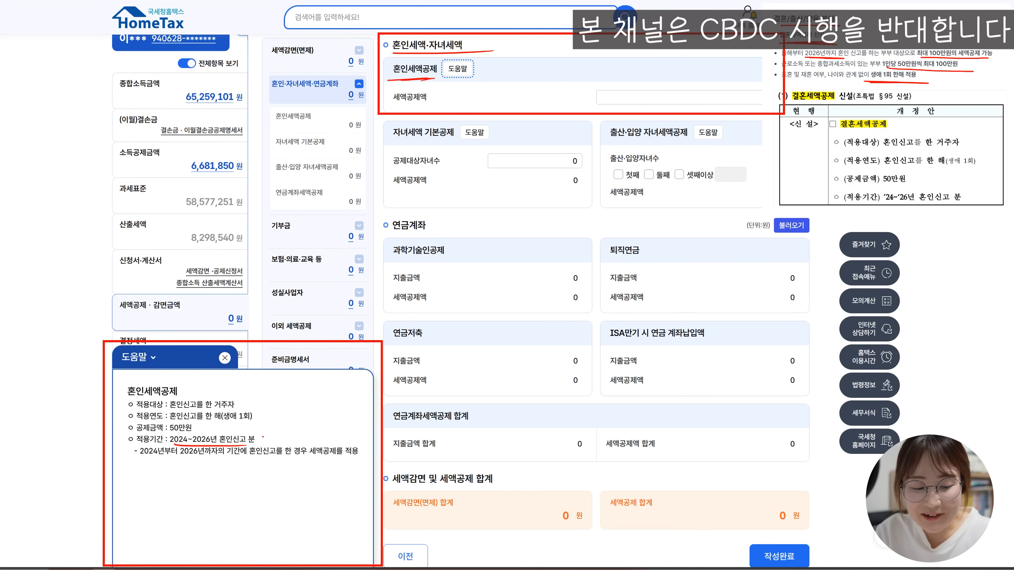
Step: Underline 자녀세액 기본공제, circle its 도움말, advance to its help slide, and draw an arrow from 도움말 to the help panel
{"action": "mouse_move", "coordinate": [394, 140]}
{"action": "left_mouse_down"}
{"action": "mouse_move", "coordinate": [458, 140]}
{"action": "mouse_move", "coordinate": [449, 136]}
{"action": "mouse_move", "coordinate": [447, 155]}
{"action": "left_mouse_up"}
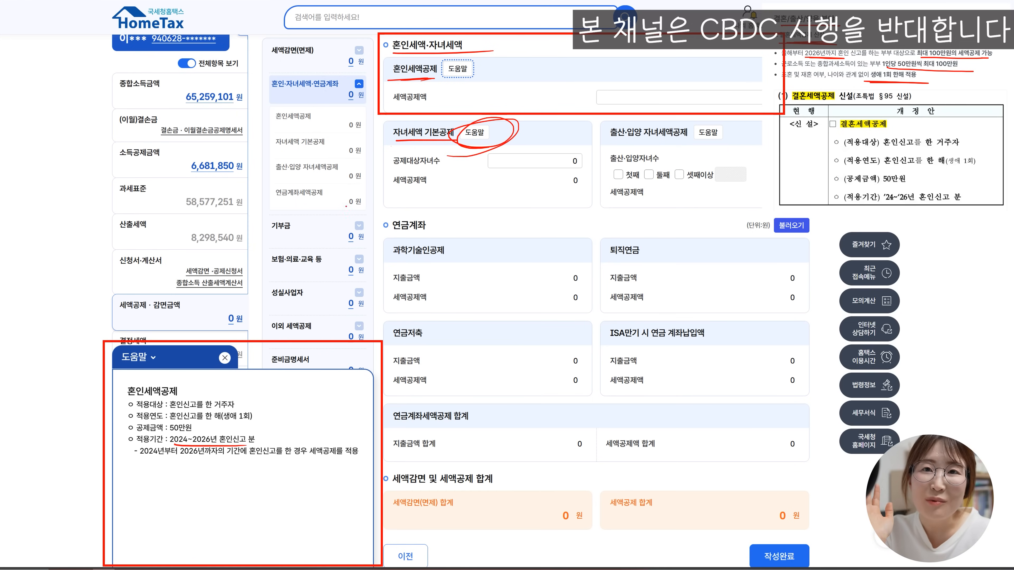
{"action": "left_click", "coordinate": [474, 132]}
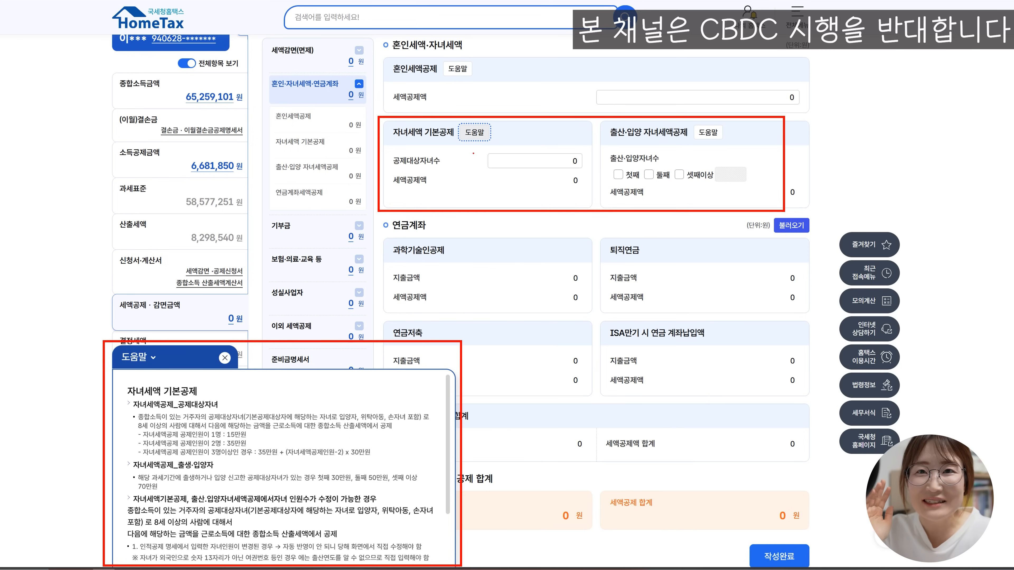
{"action": "mouse_move", "coordinate": [483, 147]}
{"action": "left_mouse_down"}
{"action": "mouse_move", "coordinate": [256, 272]}
{"action": "mouse_move", "coordinate": [235, 339]}
{"action": "left_mouse_up"}
{"action": "left_click_drag", "start_coordinate": [225, 324], "coordinate": [233, 339]}
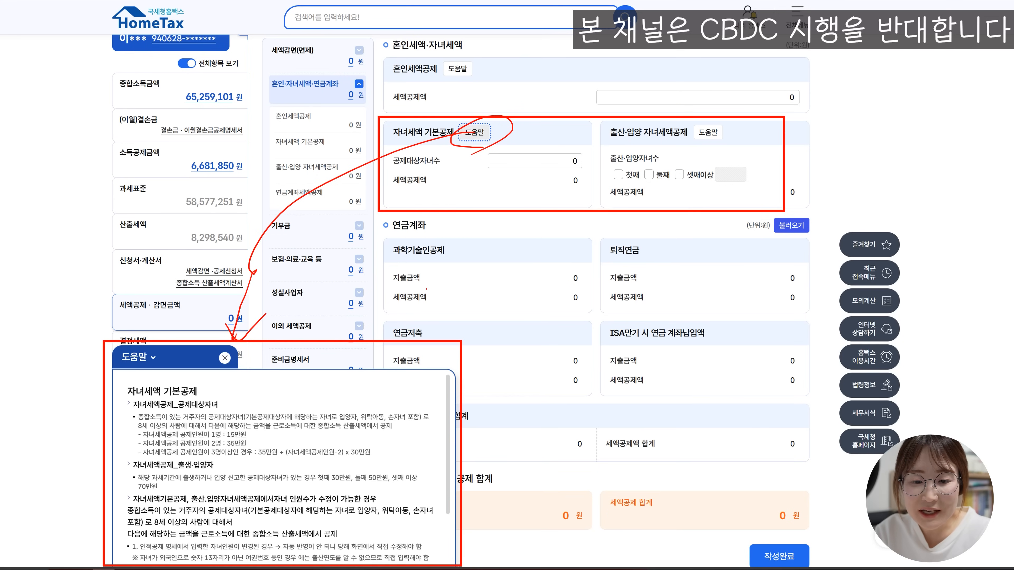
Step: Return to the 혼인세액공제 slide, circle its 도움말, draw an arrow to the help panel, and underline the 적용대상, 적용연도 and 공제금액 lines
{"action": "left_click", "coordinate": [457, 68]}
{"action": "mouse_move", "coordinate": [467, 49]}
{"action": "left_mouse_down"}
{"action": "mouse_move", "coordinate": [477, 75]}
{"action": "mouse_move", "coordinate": [270, 247]}
{"action": "mouse_move", "coordinate": [247, 340]}
{"action": "left_mouse_up"}
{"action": "left_click_drag", "start_coordinate": [288, 308], "coordinate": [248, 341]}
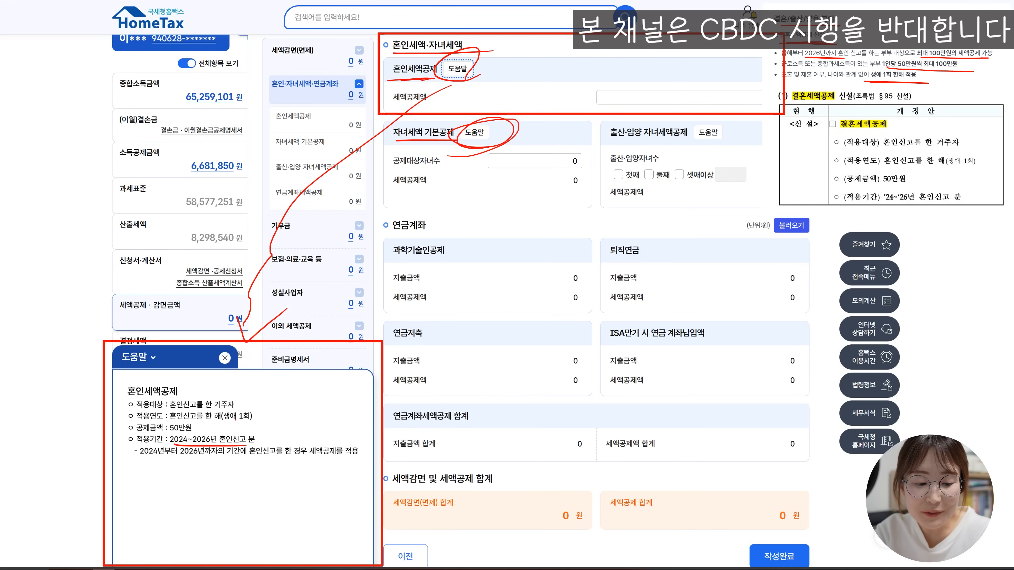
{"action": "mouse_move", "coordinate": [142, 409]}
{"action": "left_mouse_down"}
{"action": "mouse_move", "coordinate": [253, 401]}
{"action": "mouse_move", "coordinate": [284, 418]}
{"action": "left_mouse_up"}
{"action": "left_click", "coordinate": [181, 432]}
{"action": "left_click_drag", "start_coordinate": [168, 431], "coordinate": [216, 427]}
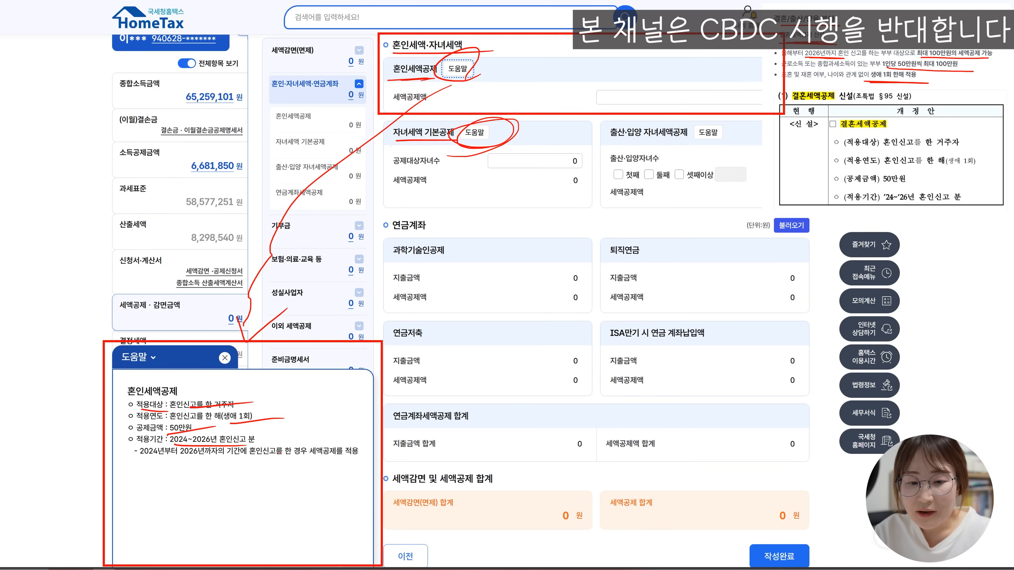
Step: On the 자녀세액 기본공제 help slide, underline the per-child amounts and the 출생·입양자 heading and text, and mark the 출산·입양 자녀세액공제 도움말
{"action": "left_click", "coordinate": [474, 133]}
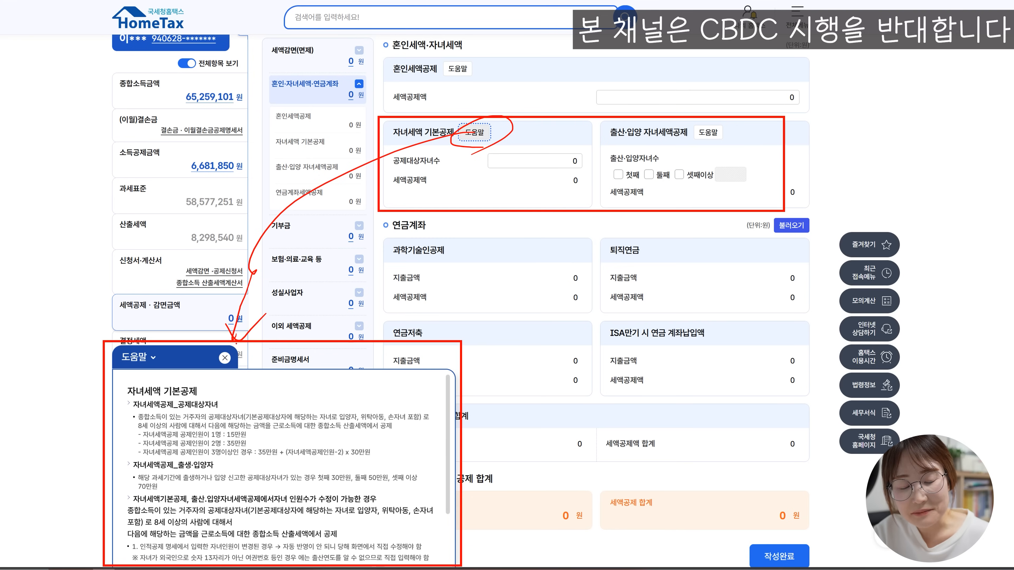
{"action": "mouse_move", "coordinate": [139, 432]}
{"action": "left_mouse_down"}
{"action": "mouse_move", "coordinate": [226, 431]}
{"action": "mouse_move", "coordinate": [254, 449]}
{"action": "mouse_move", "coordinate": [220, 462]}
{"action": "mouse_move", "coordinate": [254, 460]}
{"action": "left_mouse_up"}
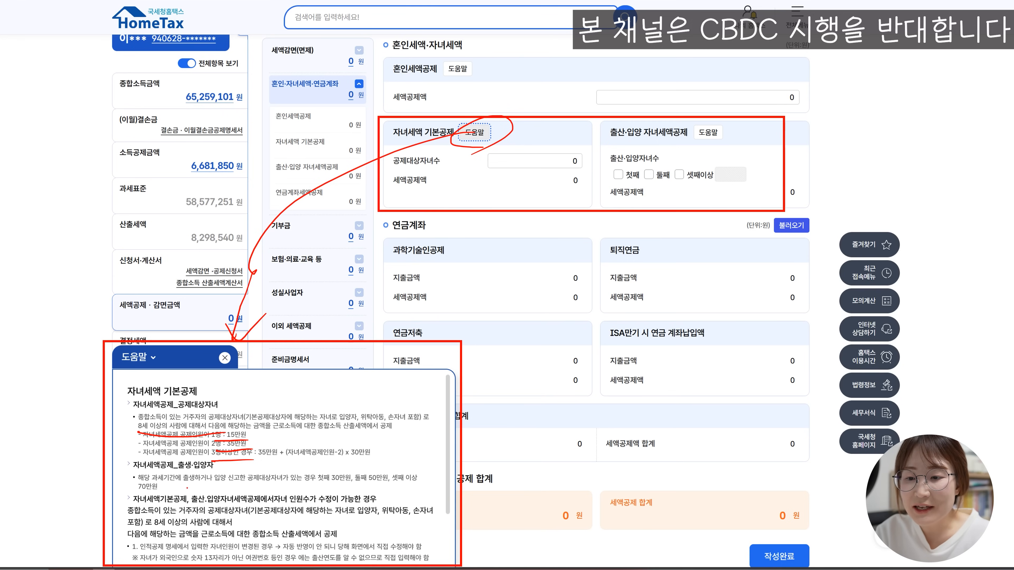
{"action": "left_click_drag", "start_coordinate": [134, 473], "coordinate": [222, 471]}
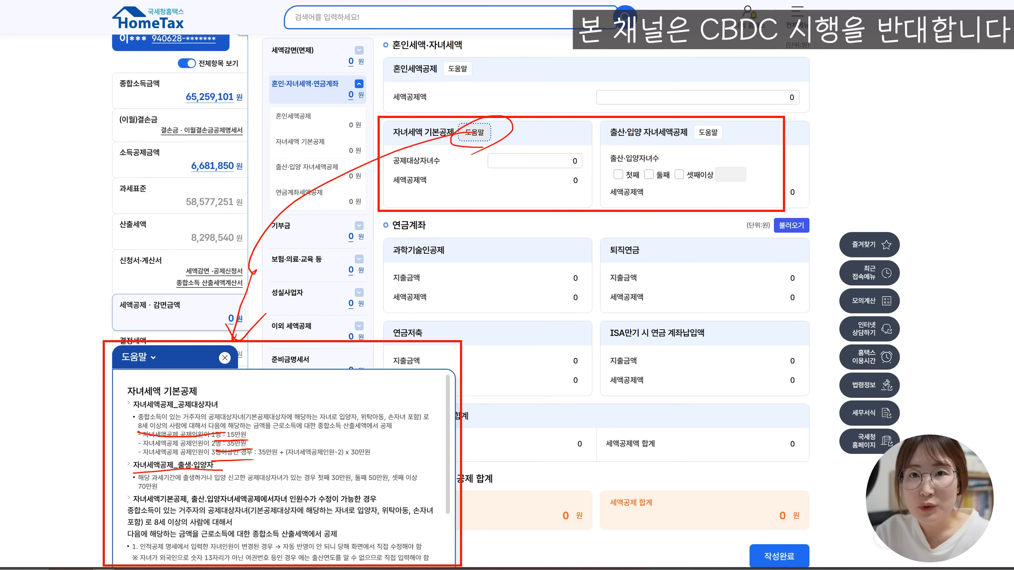
{"action": "left_click_drag", "start_coordinate": [138, 482], "coordinate": [426, 481]}
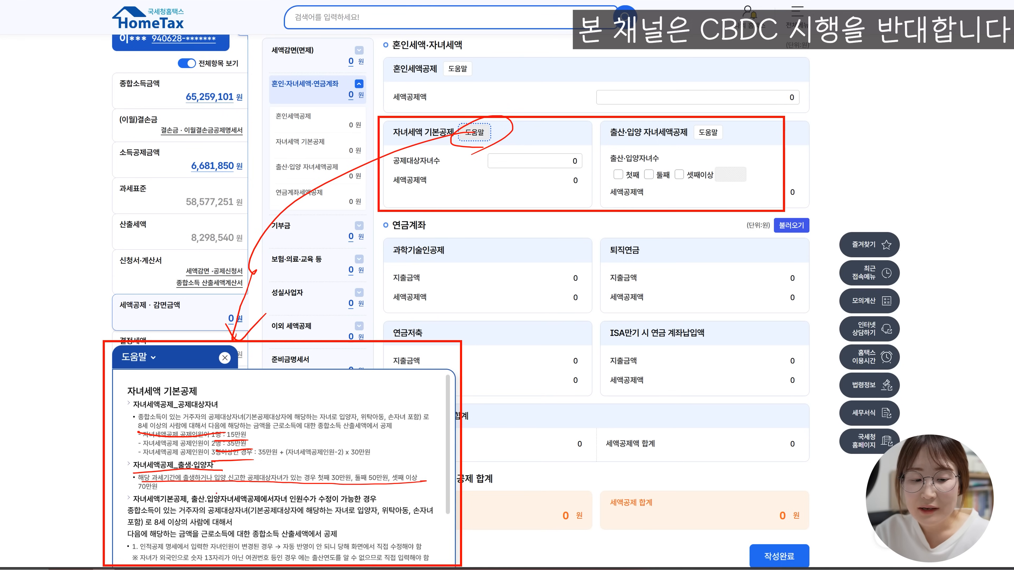
{"action": "left_click_drag", "start_coordinate": [135, 493], "coordinate": [162, 495]}
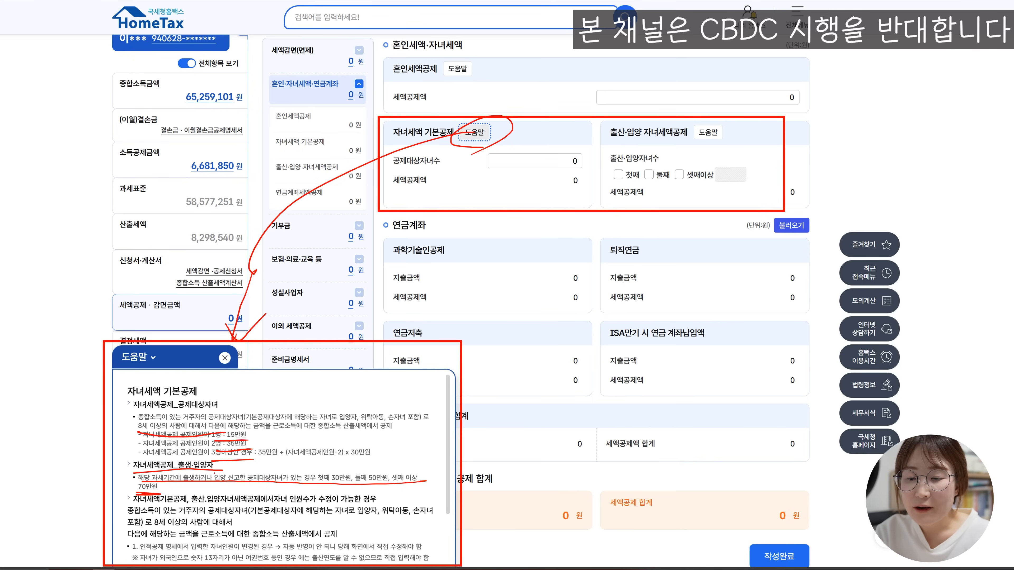
{"action": "mouse_move", "coordinate": [730, 141]}
{"action": "left_mouse_down"}
{"action": "mouse_move", "coordinate": [762, 109]}
{"action": "mouse_move", "coordinate": [724, 145]}
{"action": "left_mouse_up"}
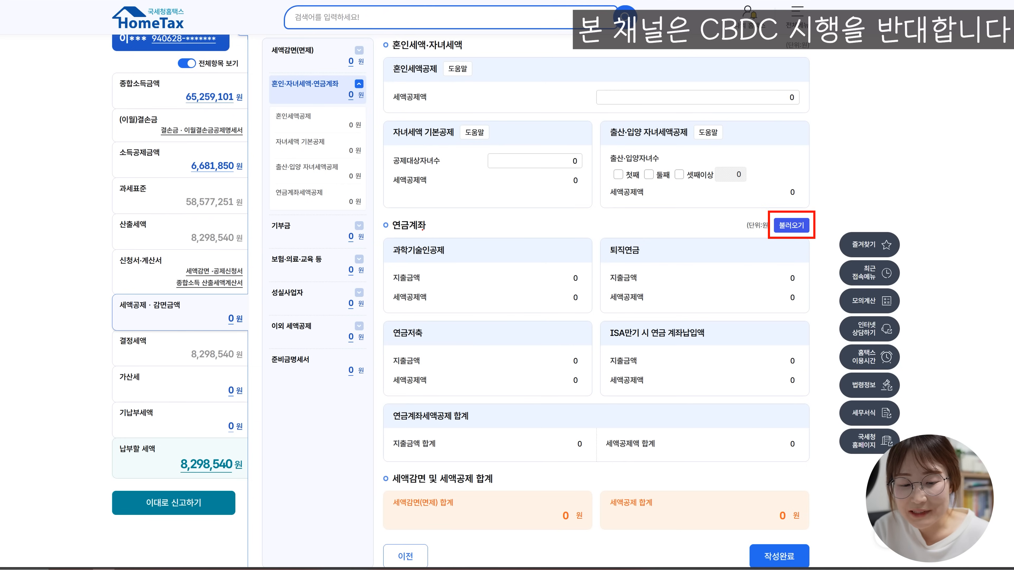
Step: Circle 연금계좌 and mark its 불러오기, then on the 연금계좌세액공제 계산기 slide circle the title and mark 불러오기
{"action": "left_click_drag", "start_coordinate": [429, 233], "coordinate": [404, 245]}
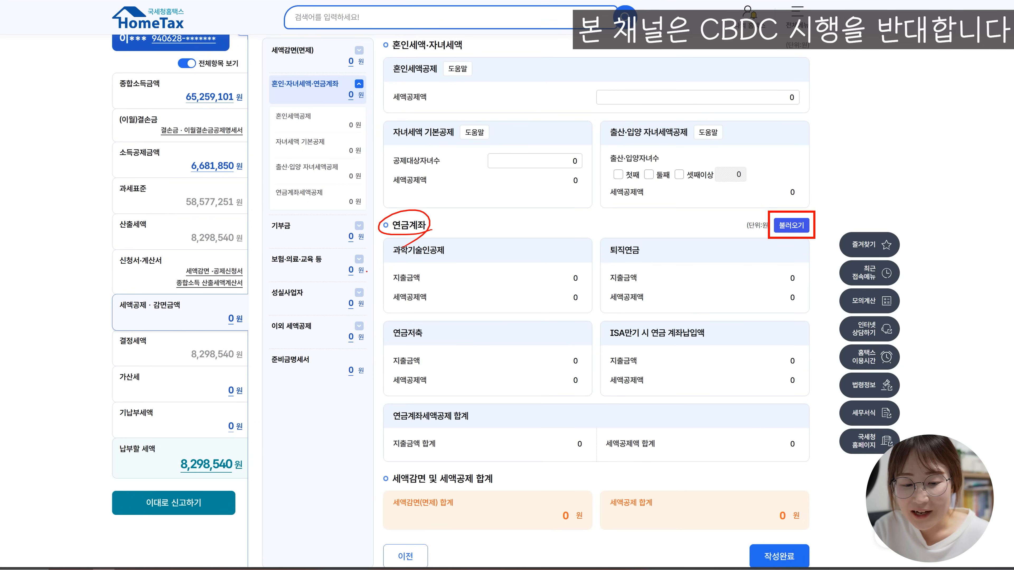
{"action": "left_click_drag", "start_coordinate": [830, 219], "coordinate": [878, 211]}
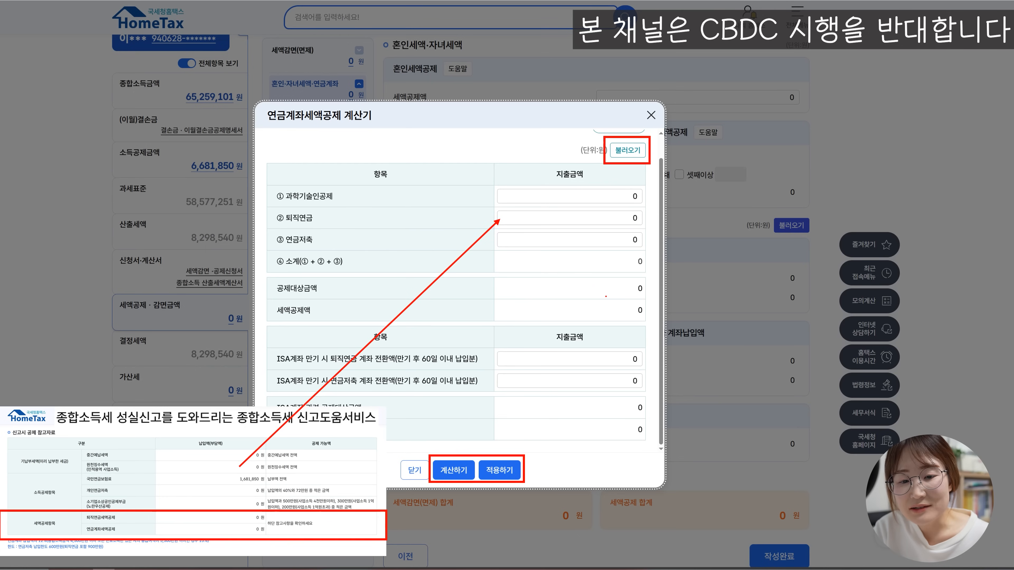
{"action": "mouse_move", "coordinate": [267, 128]}
{"action": "left_mouse_down"}
{"action": "mouse_move", "coordinate": [377, 106]}
{"action": "mouse_move", "coordinate": [262, 127]}
{"action": "mouse_move", "coordinate": [330, 133]}
{"action": "left_mouse_up"}
{"action": "left_click_drag", "start_coordinate": [705, 142], "coordinate": [655, 145]}
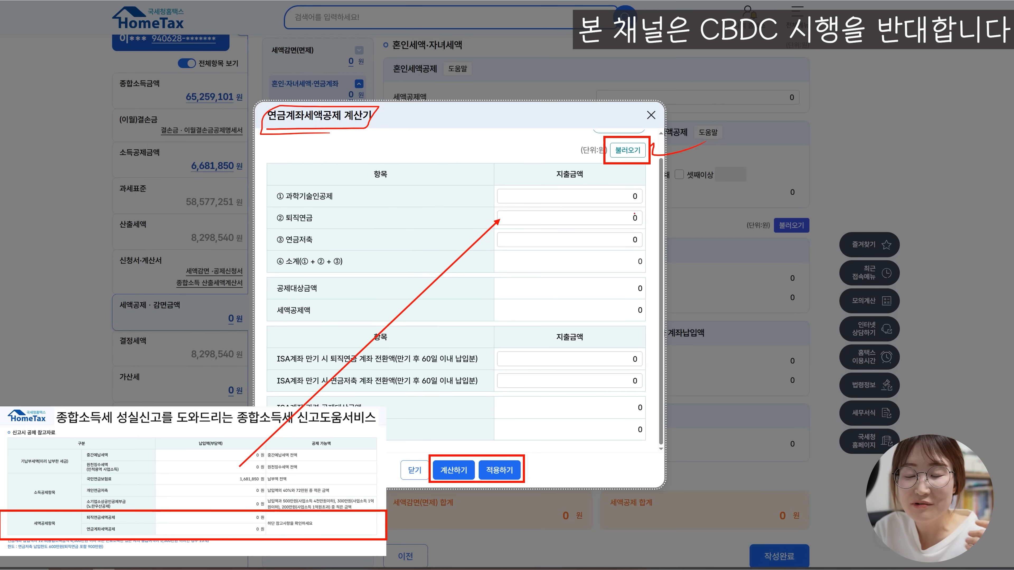
Step: Mark the amount column, circle 퇴직연금·연금저축 and 세액공제항목, link the help-service rows to the 지출금액 cells, and mark 계산하기 and 적용하기
{"action": "left_click_drag", "start_coordinate": [648, 202], "coordinate": [602, 443]}
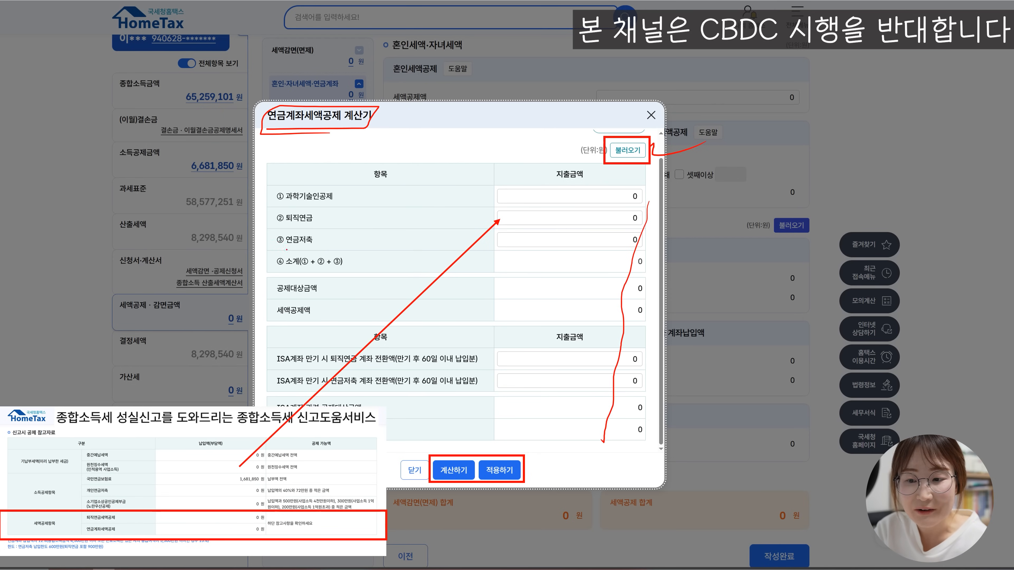
{"action": "mouse_move", "coordinate": [279, 205]}
{"action": "left_mouse_down"}
{"action": "mouse_move", "coordinate": [329, 214]}
{"action": "mouse_move", "coordinate": [256, 240]}
{"action": "mouse_move", "coordinate": [318, 235]}
{"action": "left_mouse_up"}
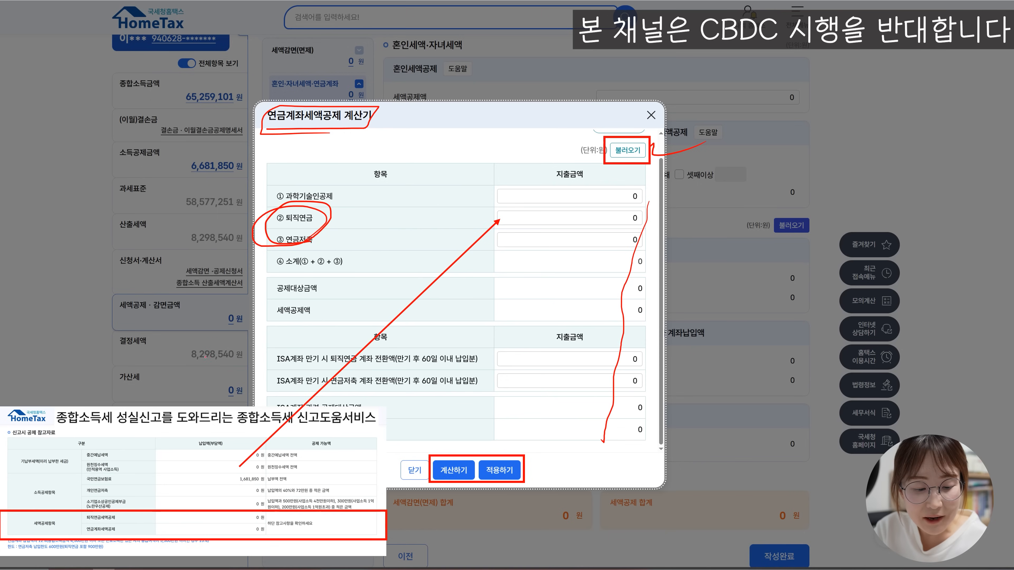
{"action": "mouse_move", "coordinate": [55, 520]}
{"action": "left_mouse_down"}
{"action": "mouse_move", "coordinate": [40, 531]}
{"action": "mouse_move", "coordinate": [47, 537]}
{"action": "left_mouse_up"}
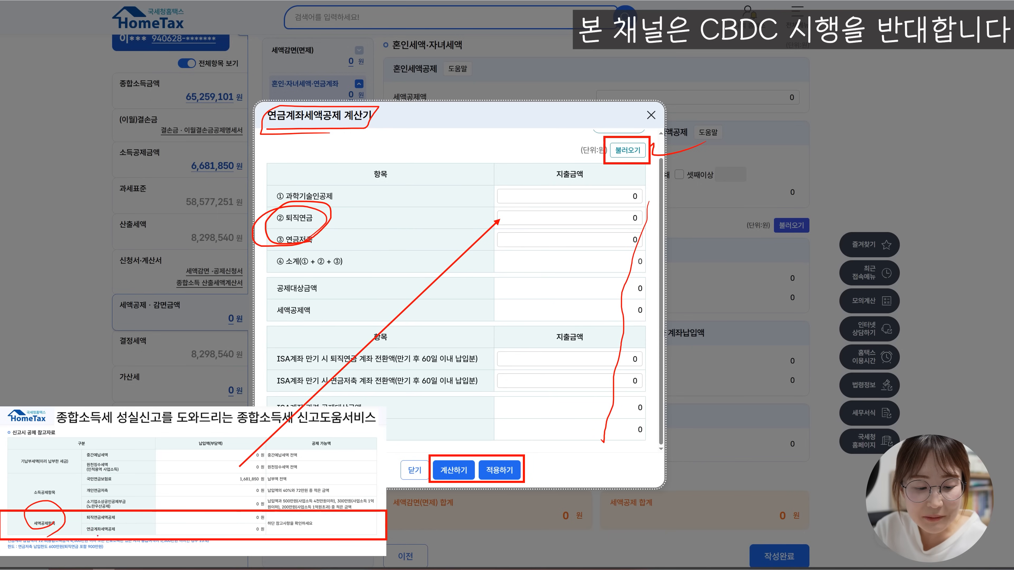
{"action": "mouse_move", "coordinate": [121, 514]}
{"action": "left_mouse_down"}
{"action": "mouse_move", "coordinate": [127, 539]}
{"action": "mouse_move", "coordinate": [113, 538]}
{"action": "left_mouse_up"}
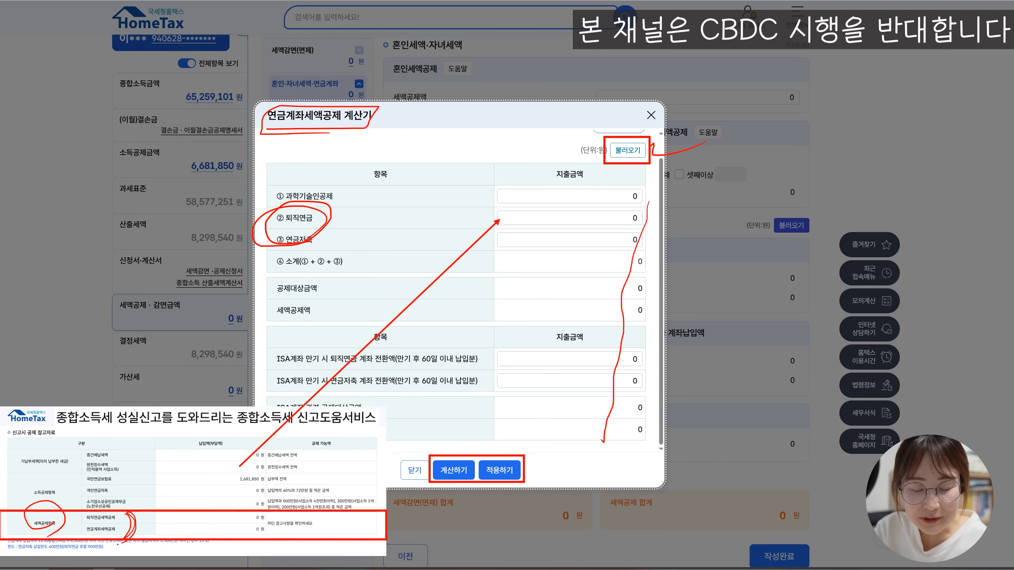
{"action": "mouse_move", "coordinate": [131, 511]}
{"action": "left_mouse_down"}
{"action": "mouse_move", "coordinate": [383, 316]}
{"action": "mouse_move", "coordinate": [517, 229]}
{"action": "mouse_move", "coordinate": [483, 252]}
{"action": "left_mouse_up"}
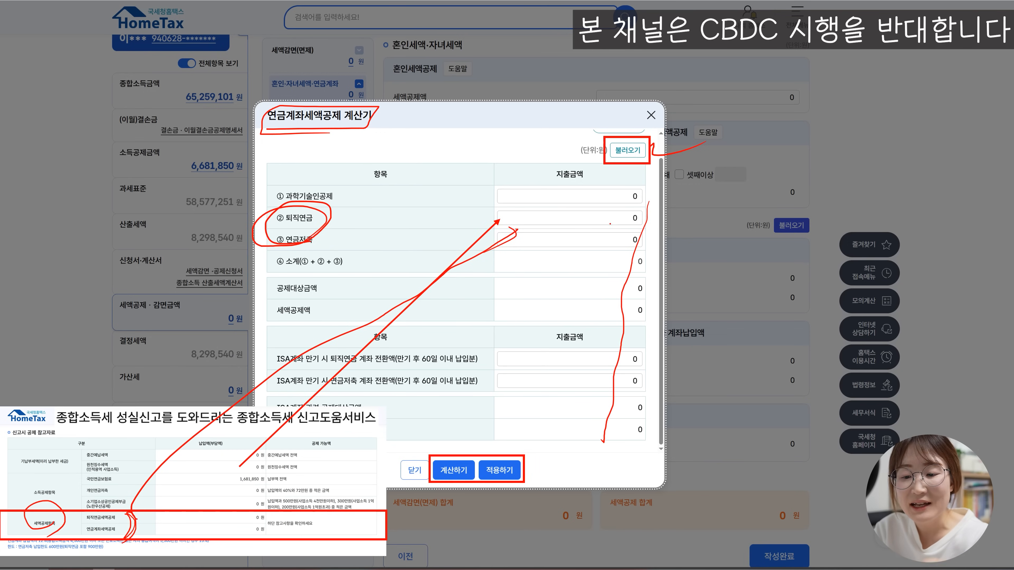
{"action": "mouse_move", "coordinate": [647, 226]}
{"action": "left_mouse_down"}
{"action": "mouse_move", "coordinate": [623, 228]}
{"action": "mouse_move", "coordinate": [625, 249]}
{"action": "left_mouse_up"}
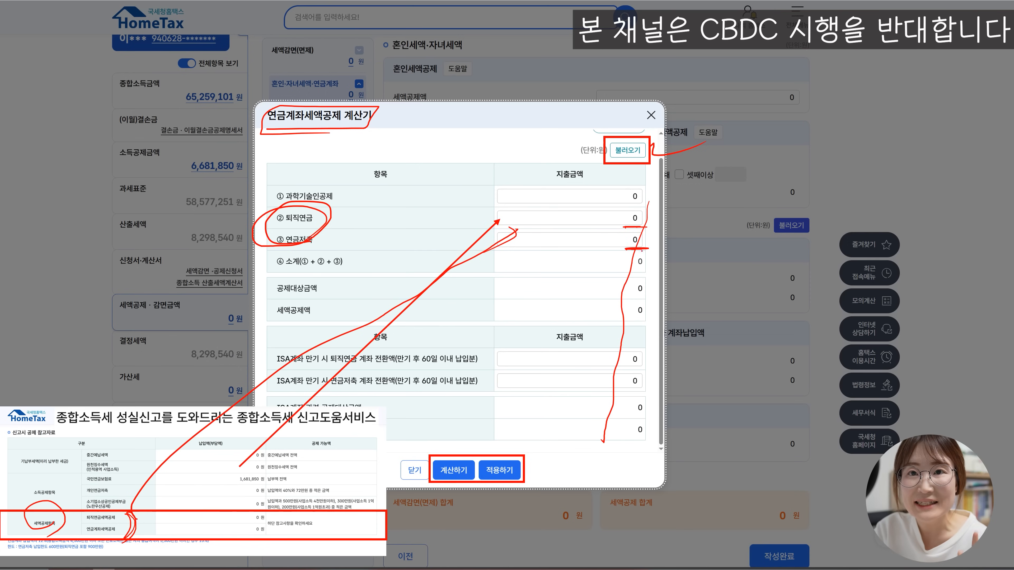
{"action": "left_click_drag", "start_coordinate": [439, 435], "coordinate": [472, 426]}
{"action": "left_click_drag", "start_coordinate": [530, 443], "coordinate": [595, 430]}
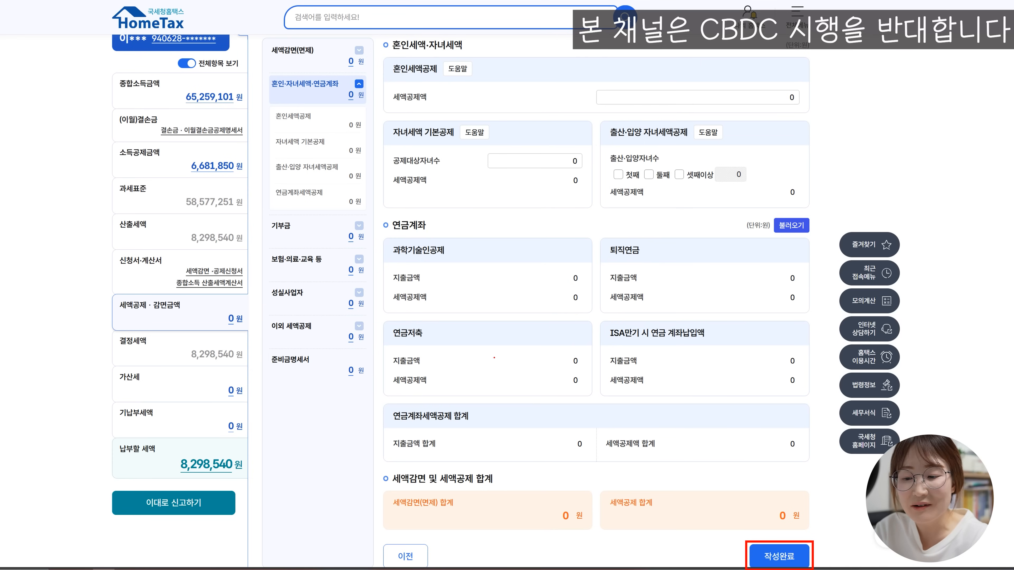
Step: On the returned 연금계좌 slide, underline the 지출금액 and 세액공제액 amounts for 퇴직연금 and 연금저축
{"action": "left_click_drag", "start_coordinate": [553, 362], "coordinate": [590, 359]}
{"action": "mouse_move", "coordinate": [787, 278]}
{"action": "left_mouse_down"}
{"action": "mouse_move", "coordinate": [804, 277]}
{"action": "mouse_move", "coordinate": [789, 301]}
{"action": "left_mouse_up"}
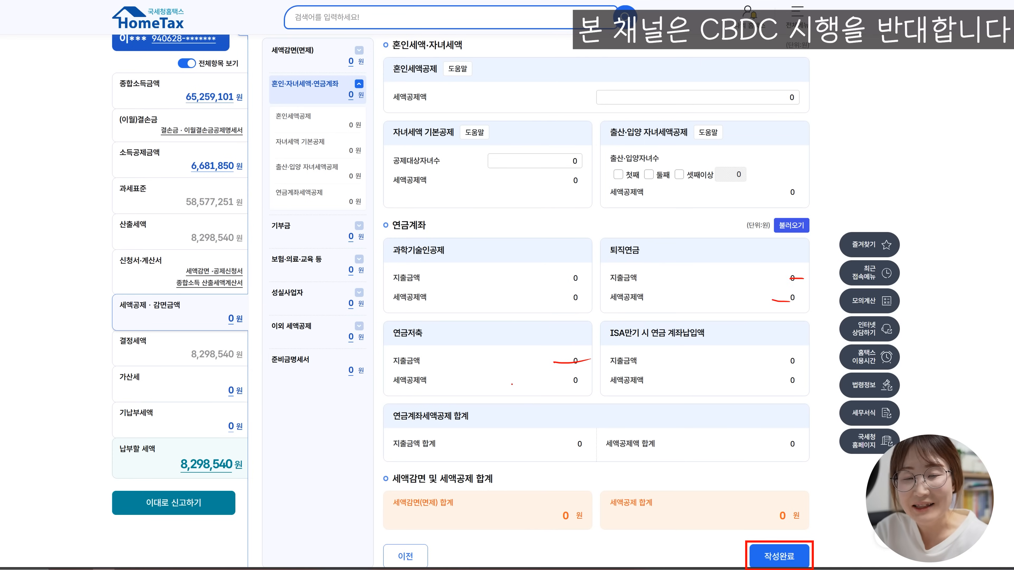
{"action": "left_click_drag", "start_coordinate": [563, 387], "coordinate": [596, 384]}
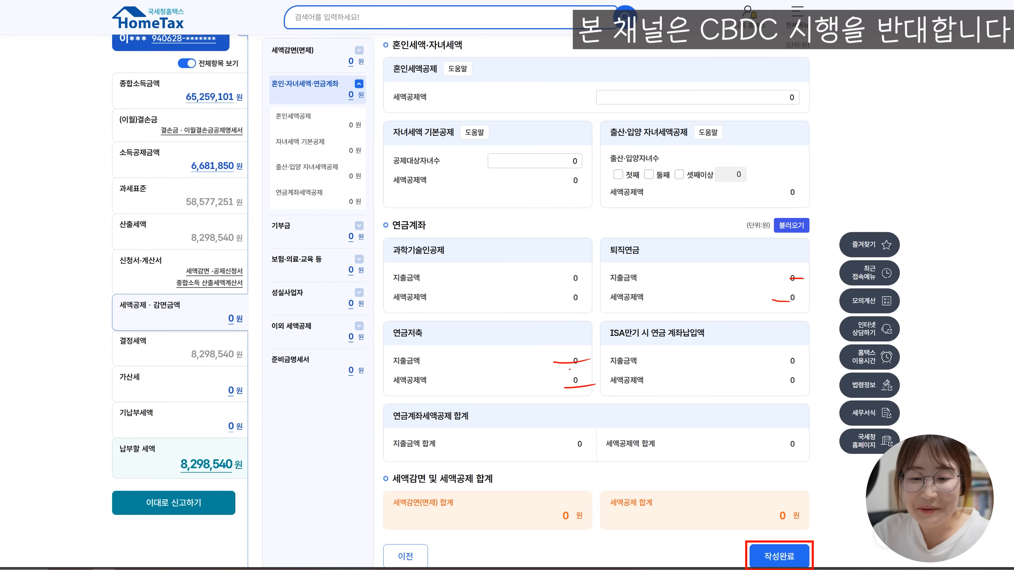
Step: Handwrite sample amounts over 혼인세액공제, 퇴직연금 and 연금저축, and mark the 공제대상자녀수 field and the 둘째 checkbox
{"action": "mouse_move", "coordinate": [696, 86]}
{"action": "left_mouse_down"}
{"action": "mouse_move", "coordinate": [708, 96]}
{"action": "mouse_move", "coordinate": [810, 105]}
{"action": "left_mouse_up"}
{"action": "left_click_drag", "start_coordinate": [575, 148], "coordinate": [540, 180]}
{"action": "left_click", "coordinate": [561, 216]}
{"action": "left_click_drag", "start_coordinate": [648, 167], "coordinate": [698, 146]}
{"action": "left_click", "coordinate": [726, 132]}
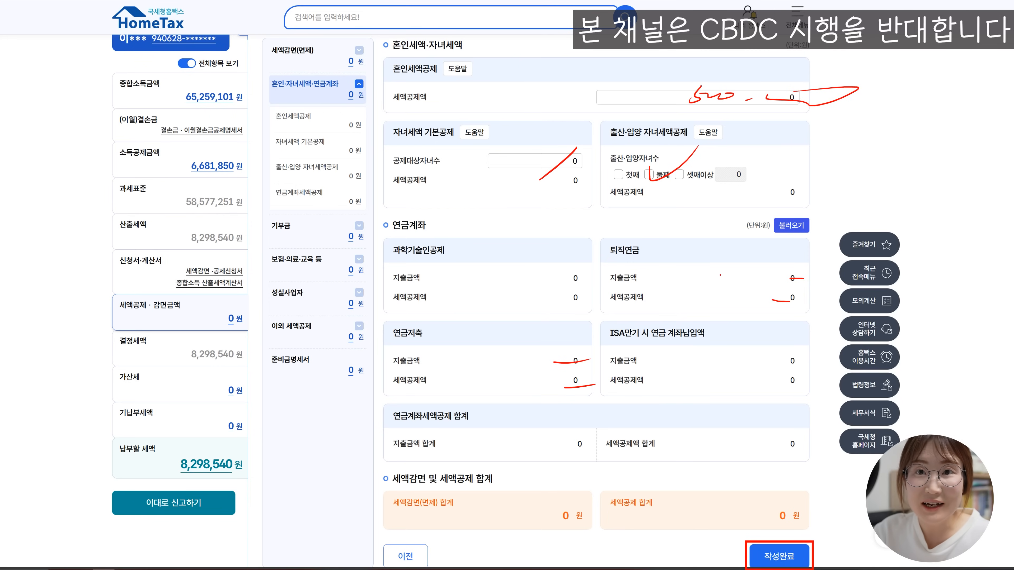
{"action": "mouse_move", "coordinate": [721, 266]}
{"action": "left_mouse_down"}
{"action": "mouse_move", "coordinate": [718, 280]}
{"action": "mouse_move", "coordinate": [822, 277]}
{"action": "mouse_move", "coordinate": [814, 263]}
{"action": "left_mouse_up"}
{"action": "mouse_move", "coordinate": [523, 351]}
{"action": "left_mouse_down"}
{"action": "mouse_move", "coordinate": [518, 371]}
{"action": "mouse_move", "coordinate": [665, 349]}
{"action": "left_mouse_up"}
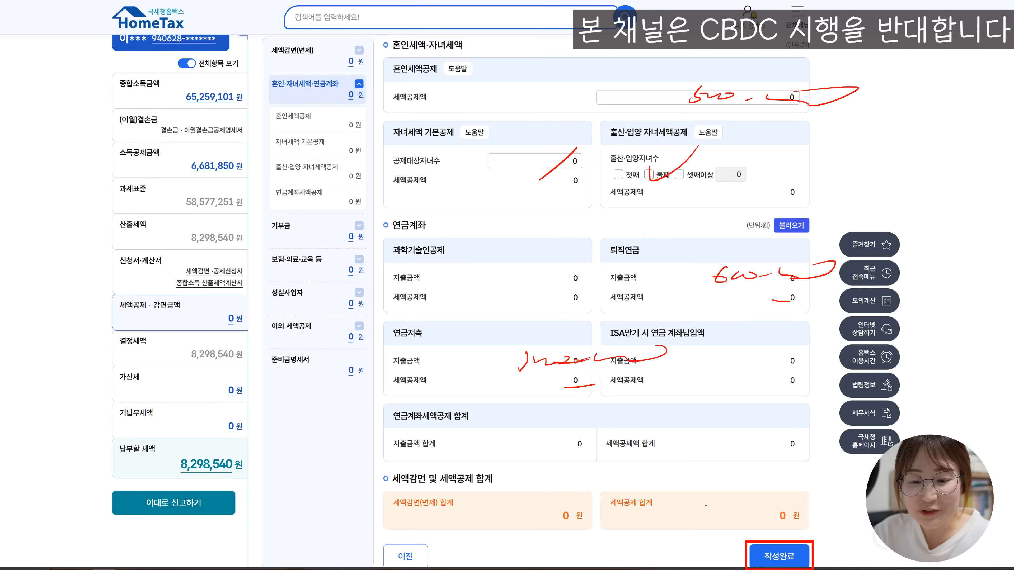
Step: Mark 작성완료, advance to the 기부금 alert slide, underline the notice about having no donations, and mark 예
{"action": "left_click_drag", "start_coordinate": [826, 539], "coordinate": [826, 554]}
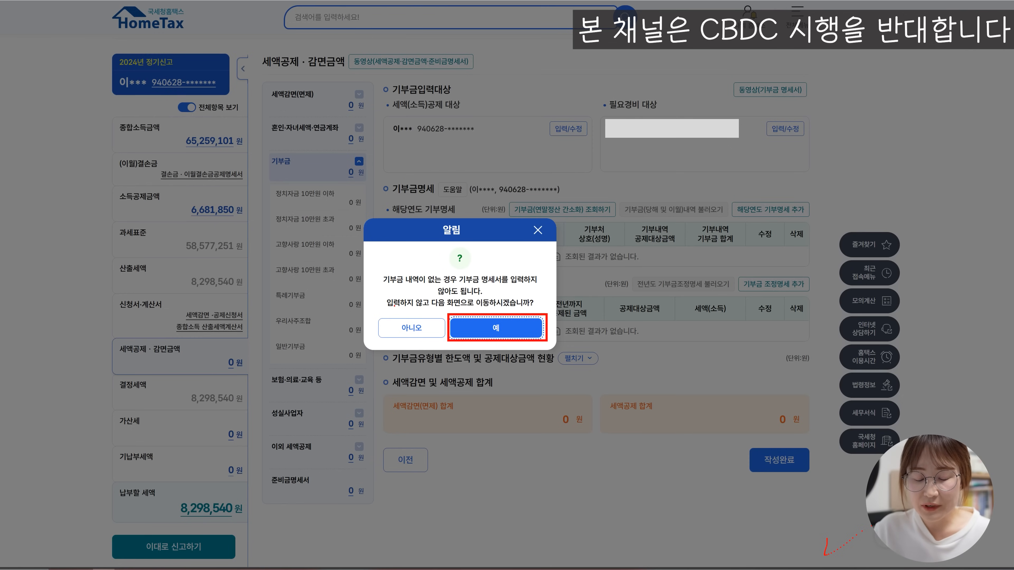
{"action": "left_click_drag", "start_coordinate": [383, 286], "coordinate": [498, 285]}
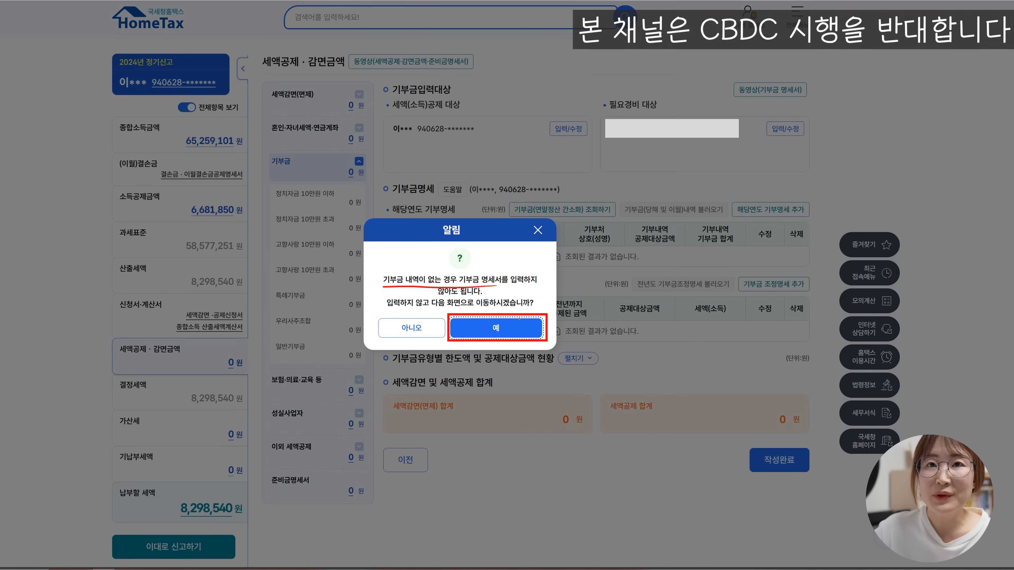
{"action": "left_click_drag", "start_coordinate": [515, 324], "coordinate": [572, 301]}
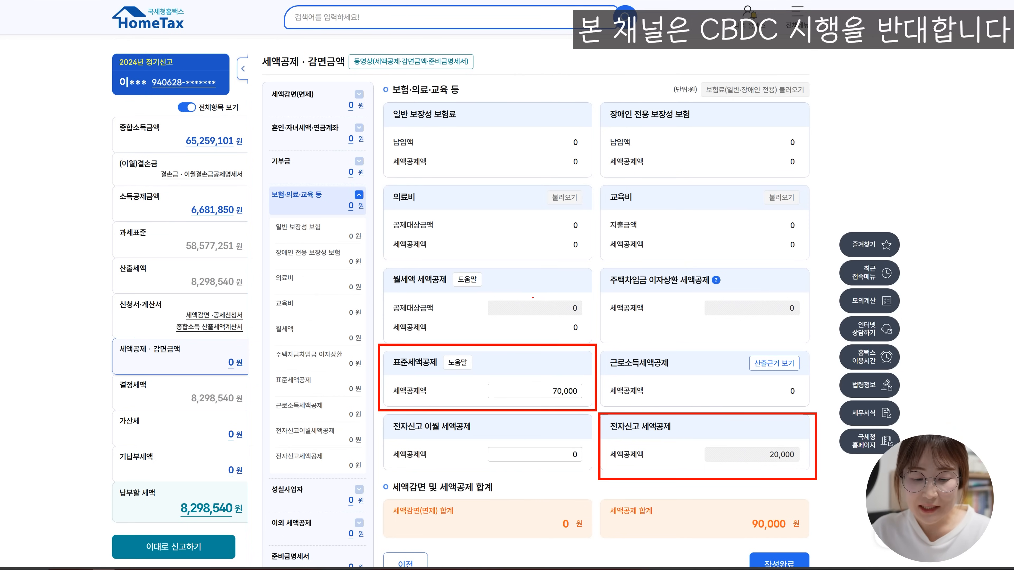
Step: On the 보험·의료·교육 slide, underline the 표준세액공제 and 전자신고 세액공제 amounts, circle the 세액공제 합계, and cross out the upper credit items
{"action": "left_click_drag", "start_coordinate": [508, 393], "coordinate": [636, 398]}
{"action": "left_click_drag", "start_coordinate": [618, 432], "coordinate": [691, 433]}
{"action": "left_click_drag", "start_coordinate": [754, 465], "coordinate": [843, 466]}
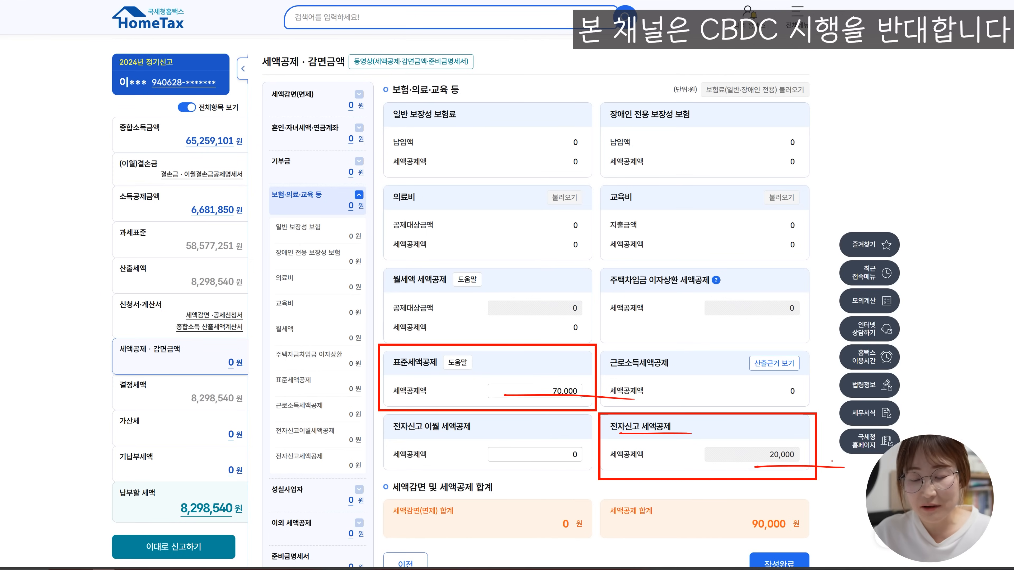
{"action": "left_click_drag", "start_coordinate": [779, 530], "coordinate": [764, 533]}
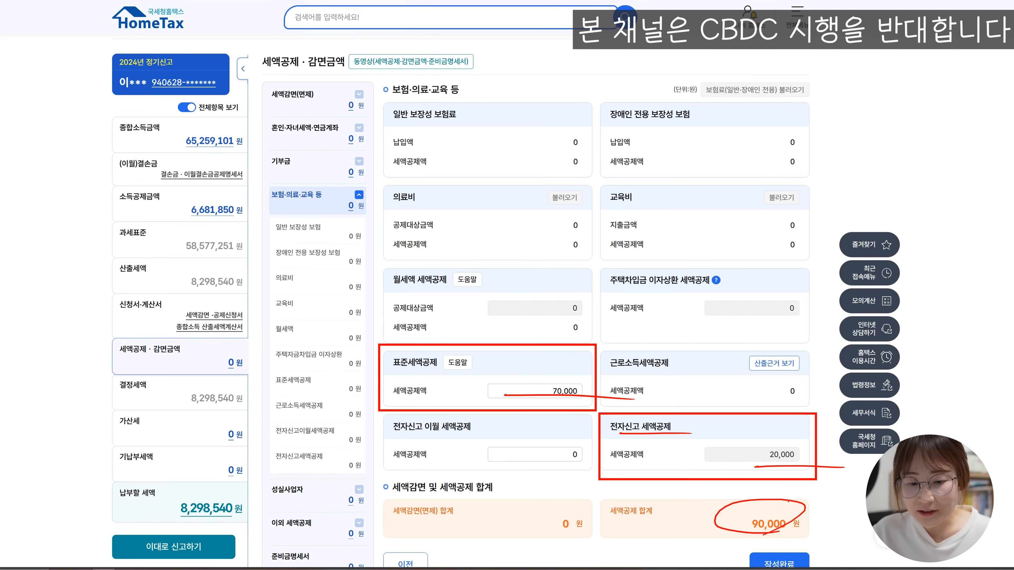
{"action": "left_click_drag", "start_coordinate": [719, 116], "coordinate": [437, 299]}
{"action": "left_click_drag", "start_coordinate": [475, 140], "coordinate": [796, 284]}
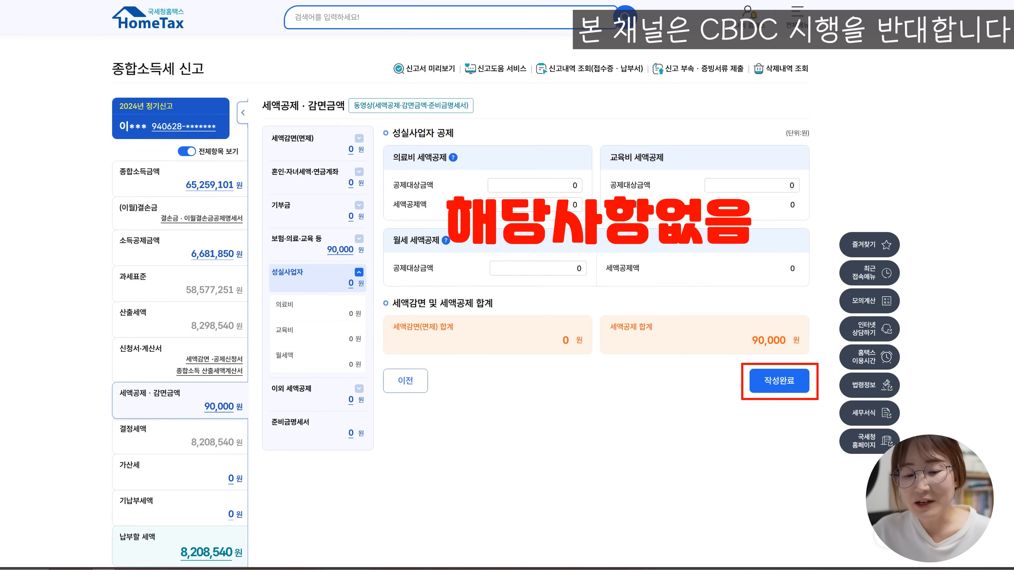
Step: Mark the 성실사업자 공제 heading and 작성완료, then on the 이외 세액공제 slide underline the heading, cross out the items and mark 작성완료
{"action": "mouse_move", "coordinate": [446, 113]}
{"action": "left_mouse_down"}
{"action": "mouse_move", "coordinate": [465, 138]}
{"action": "mouse_move", "coordinate": [438, 157]}
{"action": "left_mouse_up"}
{"action": "left_click_drag", "start_coordinate": [689, 374], "coordinate": [757, 360]}
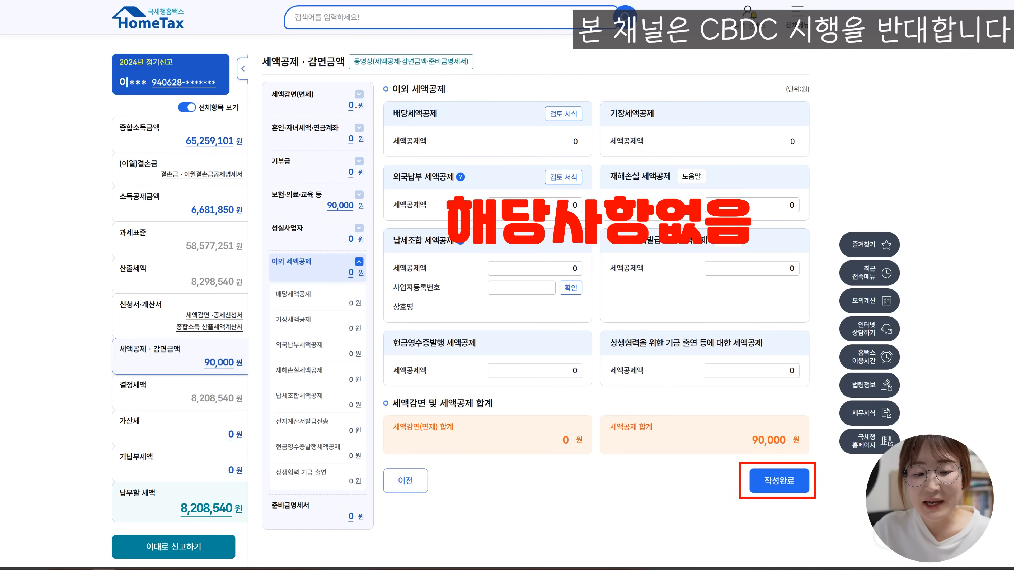
{"action": "left_click_drag", "start_coordinate": [392, 94], "coordinate": [492, 94]}
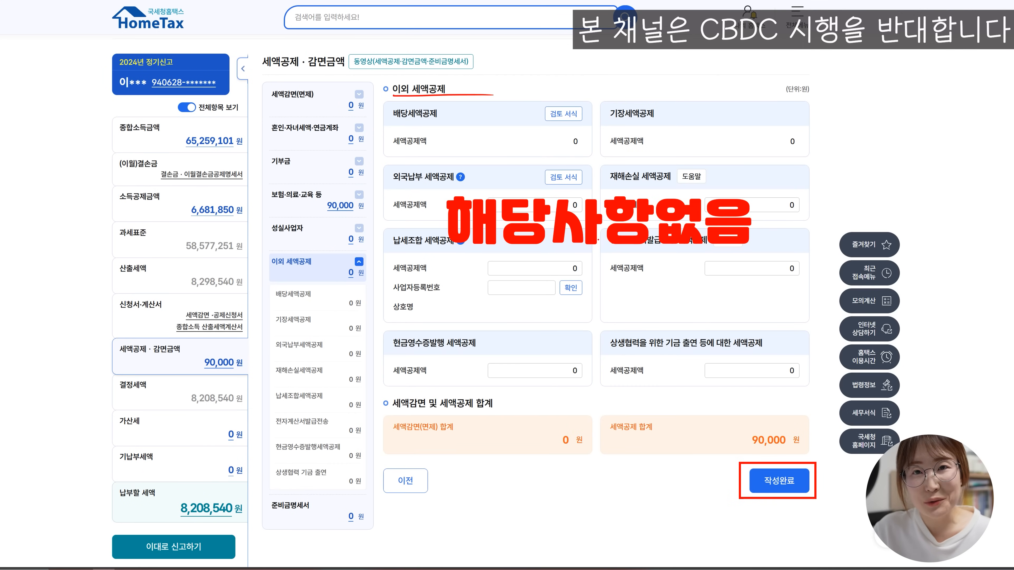
{"action": "left_click_drag", "start_coordinate": [629, 254], "coordinate": [408, 393]}
{"action": "left_click_drag", "start_coordinate": [479, 267], "coordinate": [714, 378]}
{"action": "left_click_drag", "start_coordinate": [716, 478], "coordinate": [768, 468]}
{"action": "left_click", "coordinate": [776, 479]}
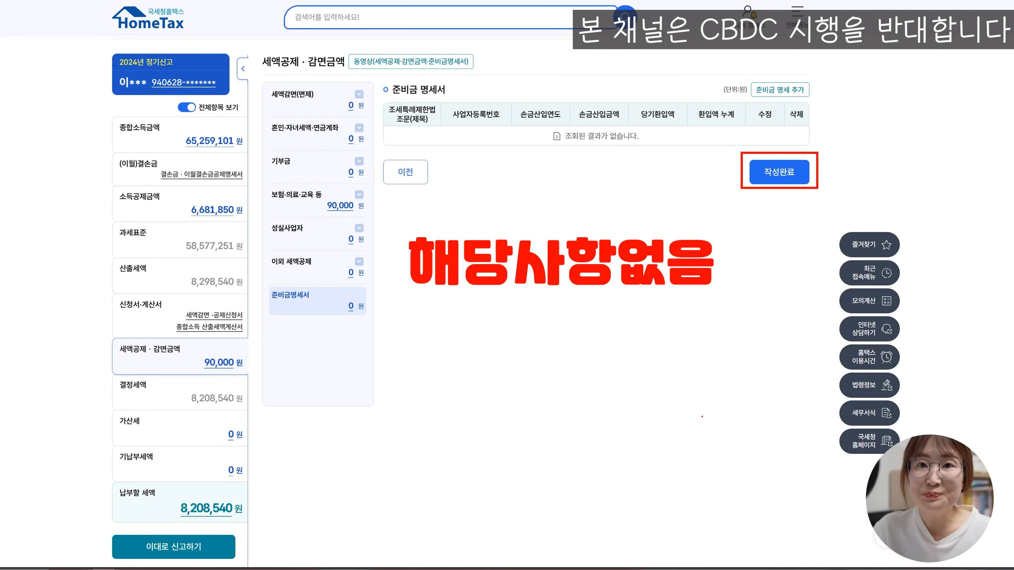
Step: On the 준비금 명세서 slide, circle the heading, cross out the statement table, and mark 작성완료
{"action": "left_click_drag", "start_coordinate": [454, 91], "coordinate": [411, 132]}
{"action": "left_click_drag", "start_coordinate": [638, 114], "coordinate": [432, 216]}
{"action": "left_click_drag", "start_coordinate": [527, 110], "coordinate": [606, 207]}
{"action": "left_click_drag", "start_coordinate": [736, 148], "coordinate": [804, 145]}
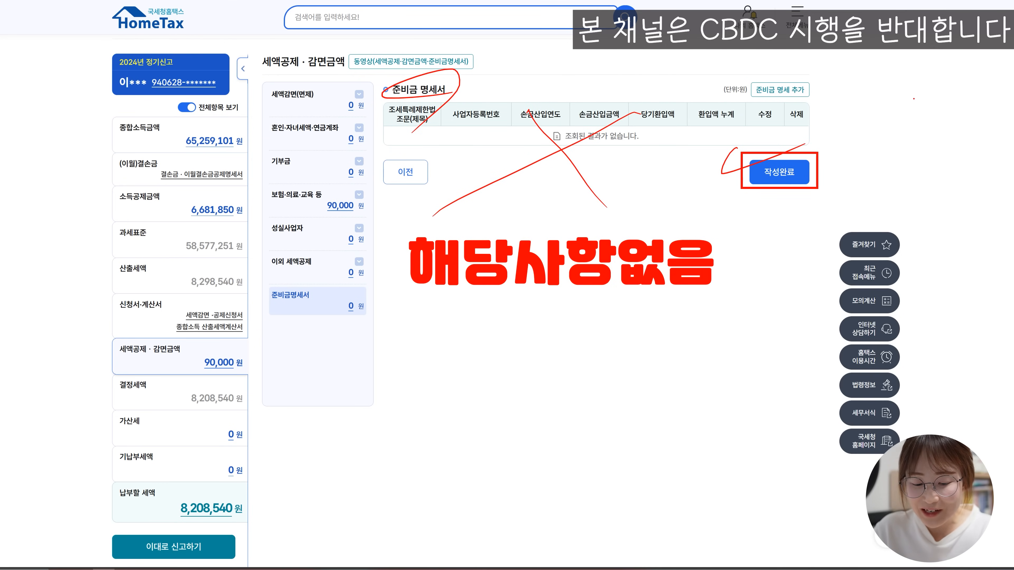
Step: Advance to the 가산세 alert slide, outline 가산세 적용 대상 in the notice, and mark 아니오
{"action": "left_click", "coordinate": [779, 172]}
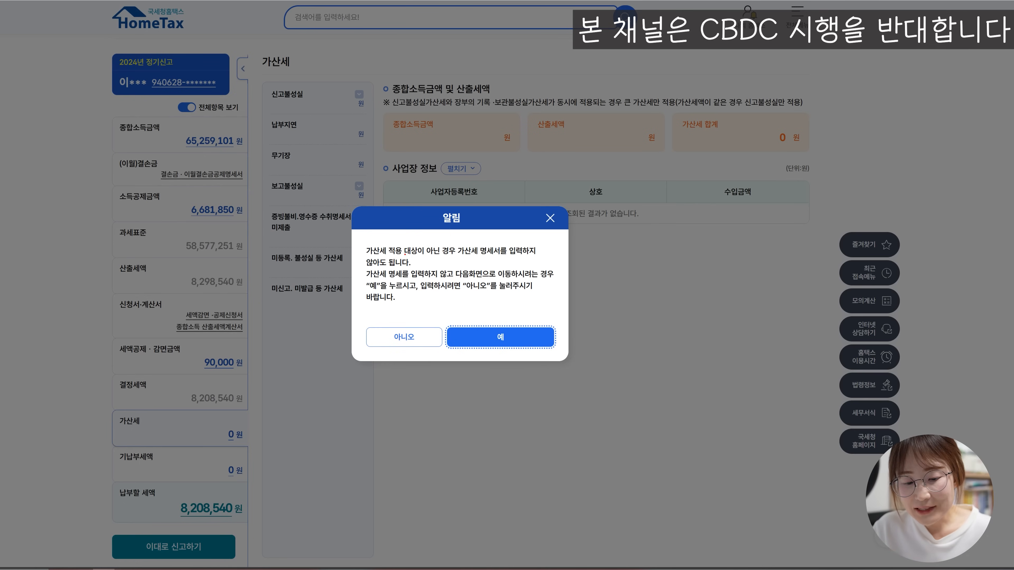
{"action": "mouse_move", "coordinate": [372, 254]}
{"action": "left_mouse_down"}
{"action": "mouse_move", "coordinate": [405, 256]}
{"action": "mouse_move", "coordinate": [350, 242]}
{"action": "mouse_move", "coordinate": [413, 255]}
{"action": "left_mouse_up"}
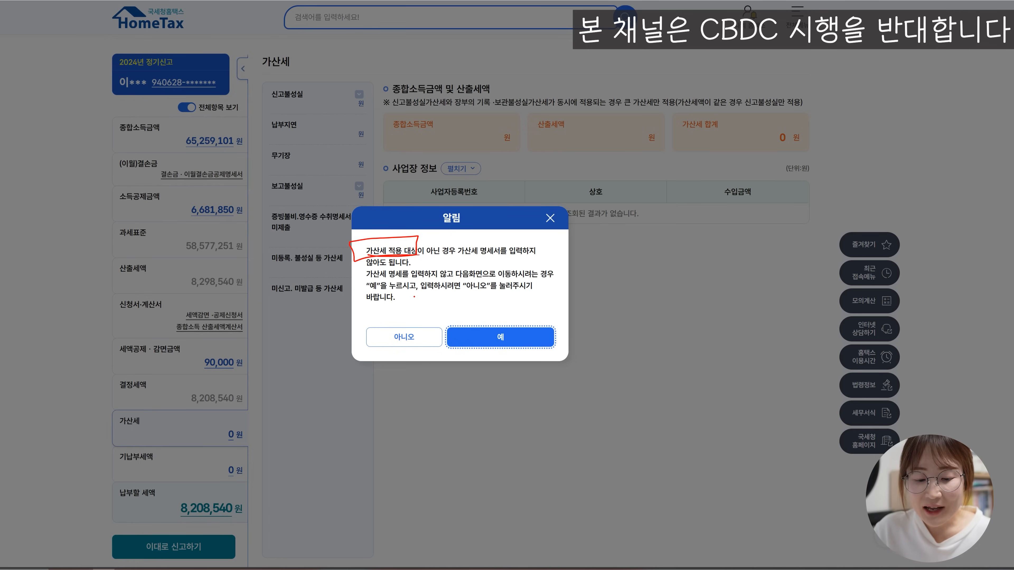
{"action": "left_click_drag", "start_coordinate": [429, 303], "coordinate": [382, 329]}
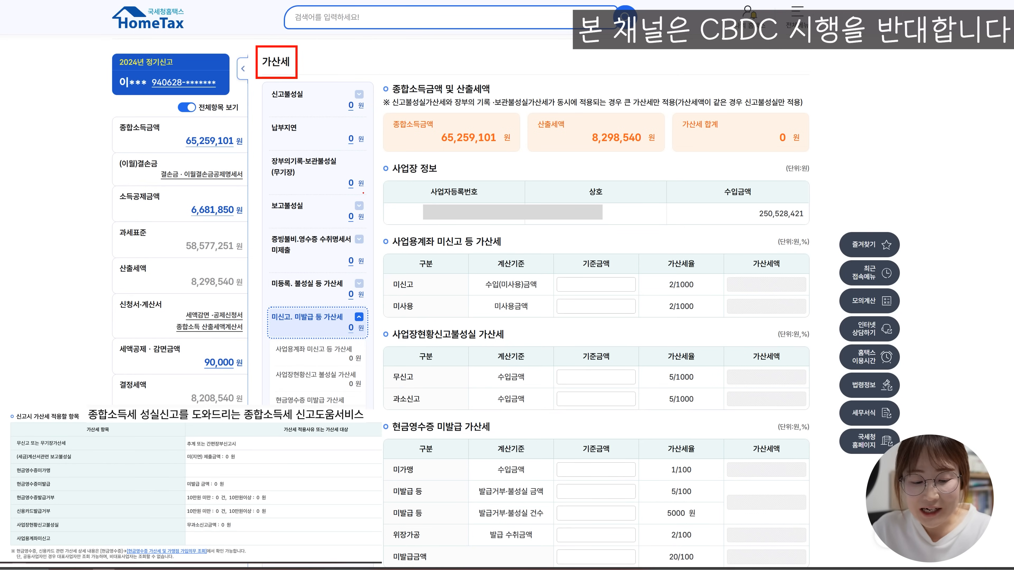
Step: On the 가산세 slide, circle 신고도움서비스 and 신고시 가산세 적용할 항목, and underline 무신고 또는 무기장가산세 and 추계 또는 간편장부신고시
{"action": "mouse_move", "coordinate": [340, 435]}
{"action": "left_mouse_down"}
{"action": "mouse_move", "coordinate": [313, 431]}
{"action": "mouse_move", "coordinate": [338, 438]}
{"action": "left_mouse_up"}
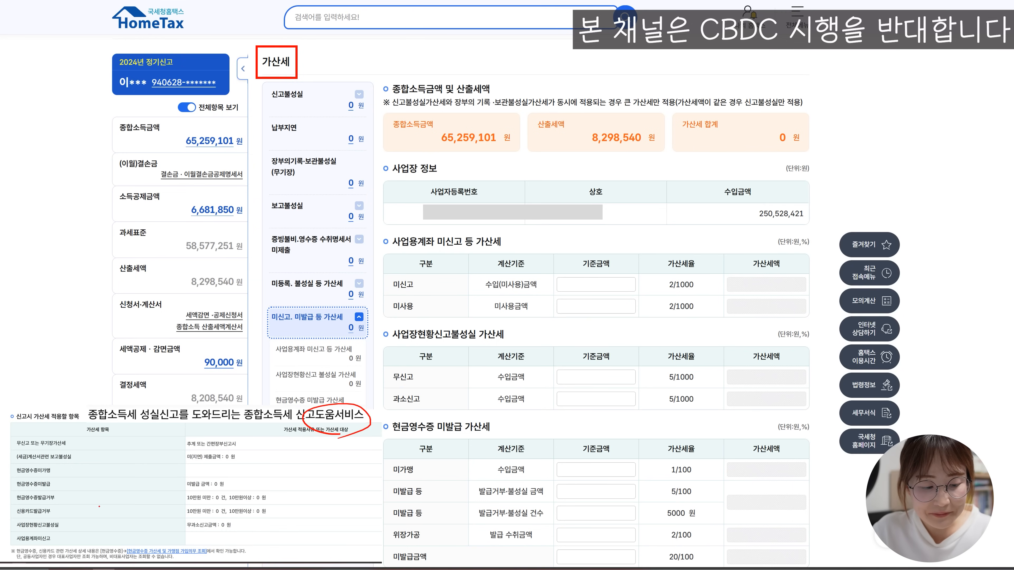
{"action": "mouse_move", "coordinate": [54, 423]}
{"action": "left_mouse_down"}
{"action": "mouse_move", "coordinate": [43, 407]}
{"action": "mouse_move", "coordinate": [19, 449]}
{"action": "left_mouse_up"}
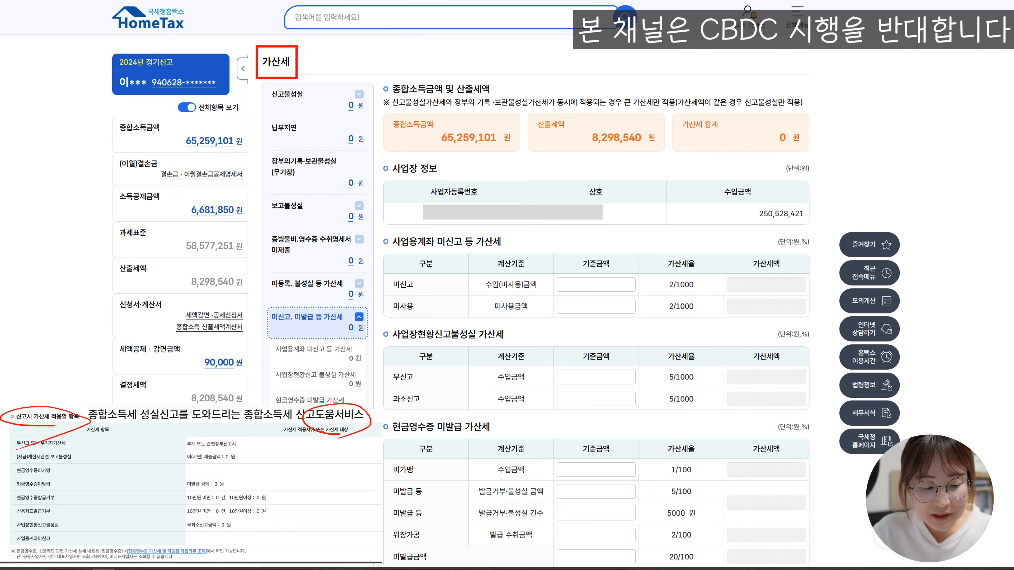
{"action": "left_click_drag", "start_coordinate": [9, 454], "coordinate": [92, 449]}
{"action": "left_click_drag", "start_coordinate": [188, 446], "coordinate": [252, 445]}
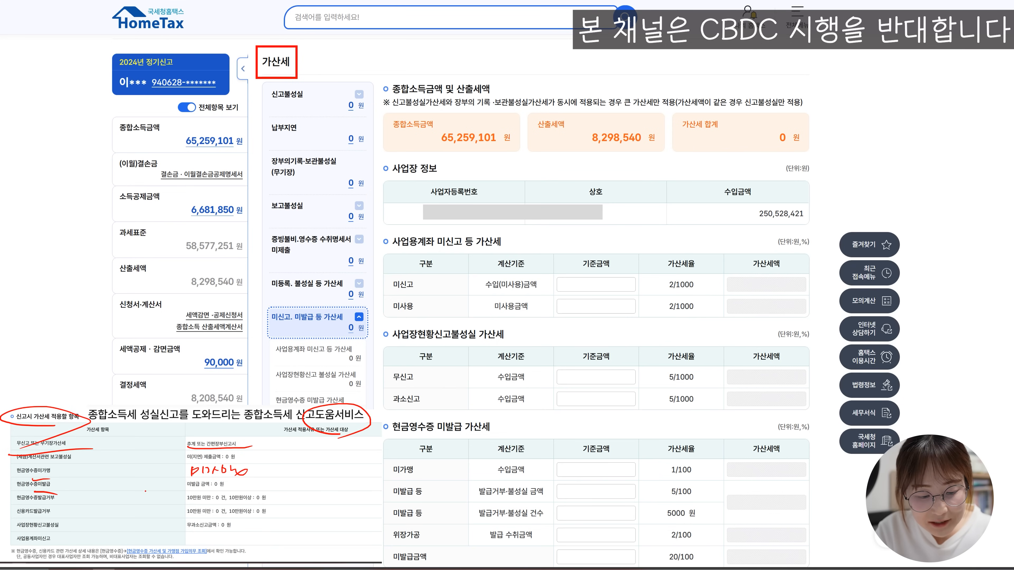
Step: Handwrite a sample amount beside 미발급 금액, and mark the 현금영수증발급거부, 신용카드발급거부 and 사업장현황신고불성실 rows
{"action": "mouse_move", "coordinate": [261, 483]}
{"action": "left_mouse_down"}
{"action": "mouse_move", "coordinate": [250, 492]}
{"action": "mouse_move", "coordinate": [333, 484]}
{"action": "left_mouse_up"}
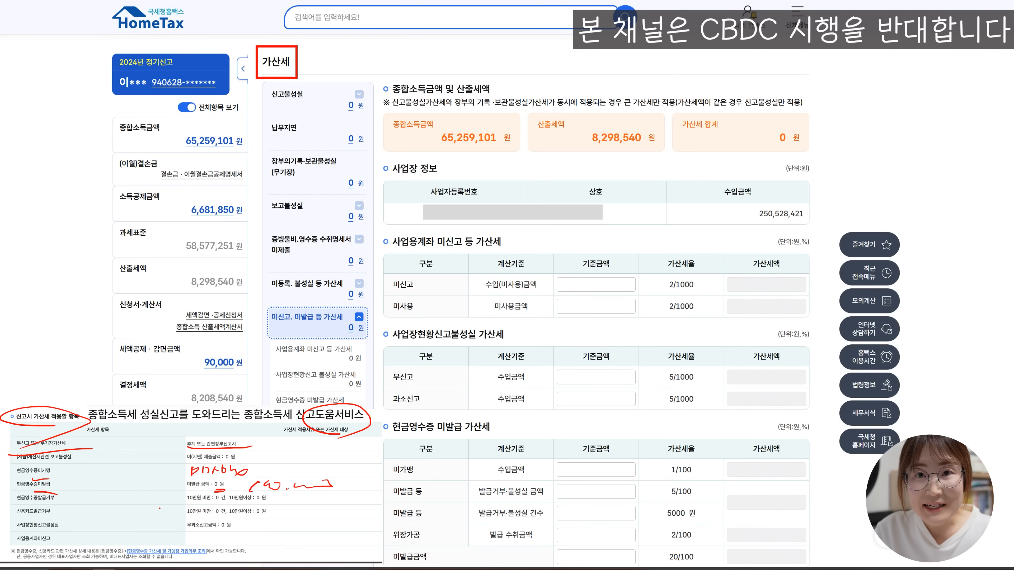
{"action": "mouse_move", "coordinate": [27, 508]}
{"action": "left_mouse_down"}
{"action": "mouse_move", "coordinate": [55, 502]}
{"action": "mouse_move", "coordinate": [56, 515]}
{"action": "left_mouse_up"}
{"action": "left_click_drag", "start_coordinate": [56, 500], "coordinate": [61, 532]}
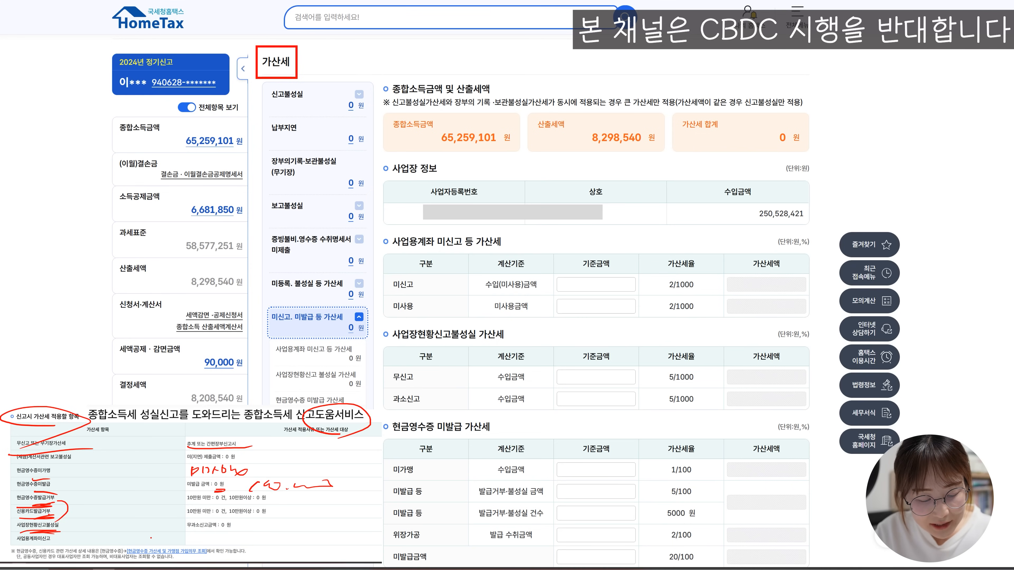
Step: Underline 사업용계좌미신고 in the penalty table and handwrite a note beside it
{"action": "left_click_drag", "start_coordinate": [24, 546], "coordinate": [52, 542]}
{"action": "left_click_drag", "start_coordinate": [192, 537], "coordinate": [243, 548]}
{"action": "left_click_drag", "start_coordinate": [272, 529], "coordinate": [283, 541]}
{"action": "mouse_move", "coordinate": [277, 543]}
{"action": "left_mouse_down"}
{"action": "mouse_move", "coordinate": [314, 528]}
{"action": "mouse_move", "coordinate": [325, 540]}
{"action": "left_mouse_up"}
{"action": "mouse_move", "coordinate": [328, 530]}
{"action": "left_mouse_down"}
{"action": "mouse_move", "coordinate": [348, 540]}
{"action": "mouse_move", "coordinate": [326, 529]}
{"action": "left_mouse_up"}
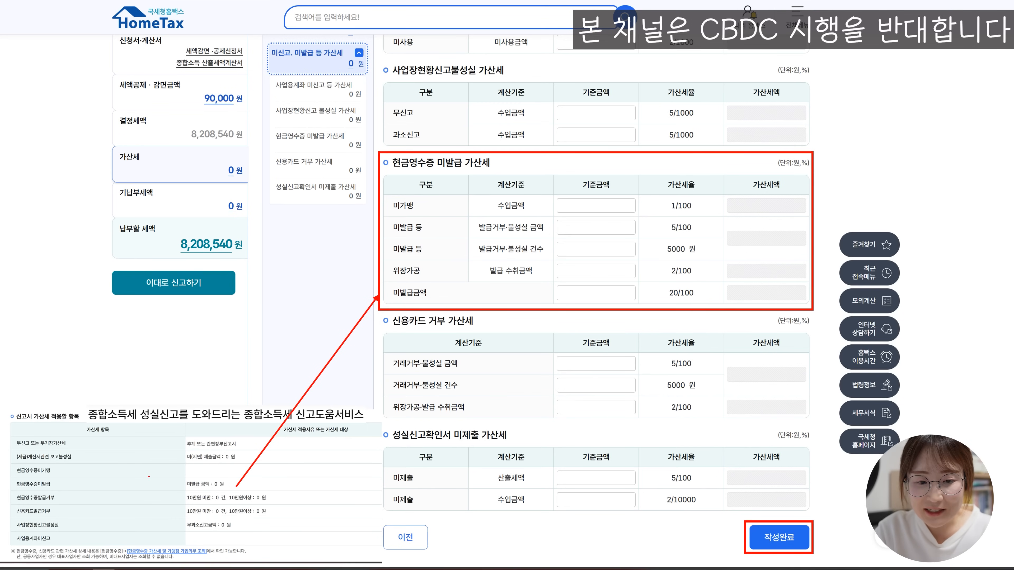
Step: On the next 가산세 slide, mark the 미신고·미발급 등 가산세 list, and underline the 현금영수증 미발급 가산세 heading and its 기준금액 and 가산세액 cells
{"action": "left_click_drag", "start_coordinate": [262, 83], "coordinate": [253, 231]}
{"action": "mouse_move", "coordinate": [361, 58]}
{"action": "left_mouse_down"}
{"action": "mouse_move", "coordinate": [339, 50]}
{"action": "mouse_move", "coordinate": [368, 43]}
{"action": "left_mouse_up"}
{"action": "mouse_move", "coordinate": [389, 173]}
{"action": "left_mouse_down"}
{"action": "mouse_move", "coordinate": [503, 171]}
{"action": "mouse_move", "coordinate": [478, 172]}
{"action": "left_mouse_up"}
{"action": "left_click_drag", "start_coordinate": [556, 218], "coordinate": [622, 218]}
{"action": "left_click_drag", "start_coordinate": [710, 217], "coordinate": [794, 219]}
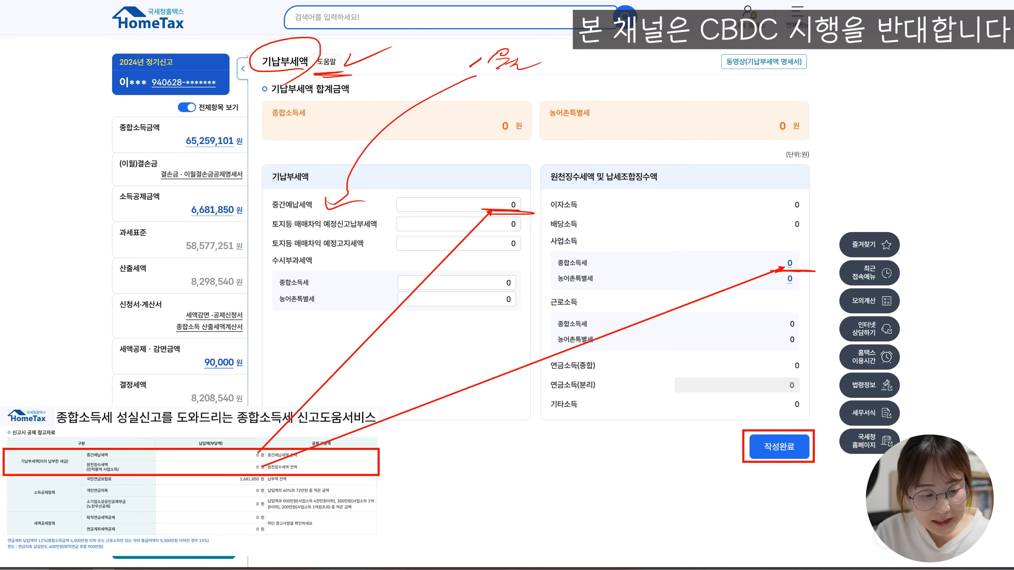
Step: On the 기납부세액 slide, circle 신고도움서비스, 신고시 공제 참고자료 and the 기납부세액 row label in the help-service table
{"action": "mouse_move", "coordinate": [339, 431]}
{"action": "left_mouse_down"}
{"action": "mouse_move", "coordinate": [380, 413]}
{"action": "mouse_move", "coordinate": [338, 433]}
{"action": "left_mouse_up"}
{"action": "mouse_move", "coordinate": [32, 440]}
{"action": "left_mouse_down"}
{"action": "mouse_move", "coordinate": [18, 441]}
{"action": "mouse_move", "coordinate": [40, 423]}
{"action": "left_mouse_up"}
{"action": "mouse_move", "coordinate": [47, 470]}
{"action": "left_mouse_down"}
{"action": "mouse_move", "coordinate": [6, 459]}
{"action": "mouse_move", "coordinate": [42, 475]}
{"action": "left_mouse_up"}
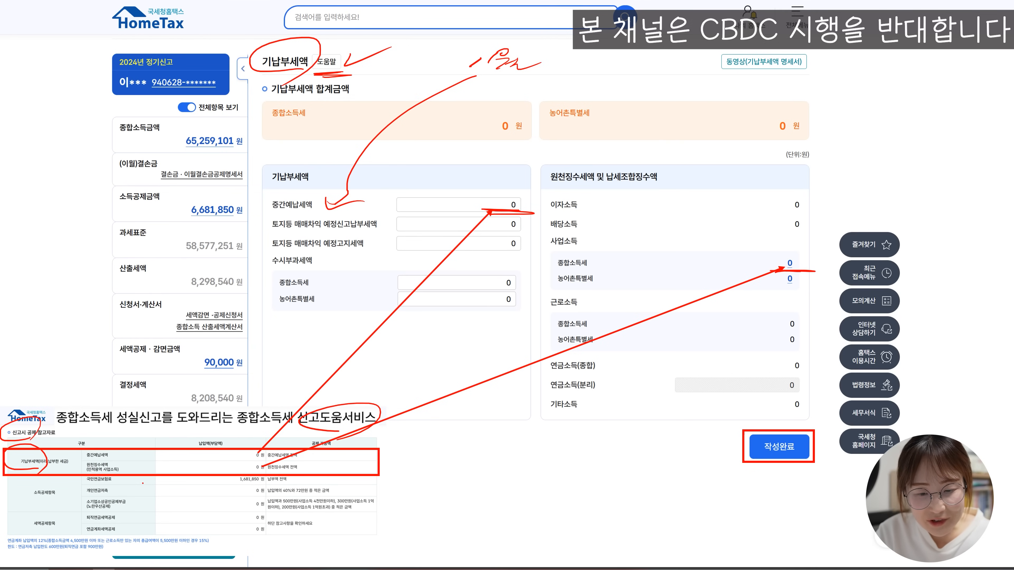
Step: Underline 중간예납세액, its amount and 사업소득 원천징수세액 in the help-service table, and mark the 동영상 label area and 작성완료
{"action": "left_click_drag", "start_coordinate": [87, 459], "coordinate": [122, 457]}
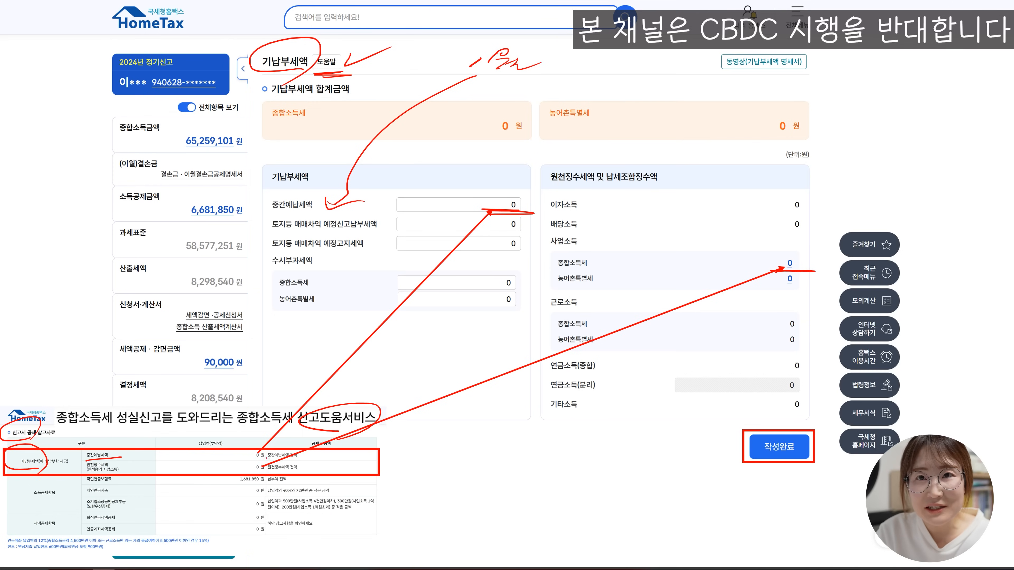
{"action": "left_click_drag", "start_coordinate": [252, 459], "coordinate": [264, 458]}
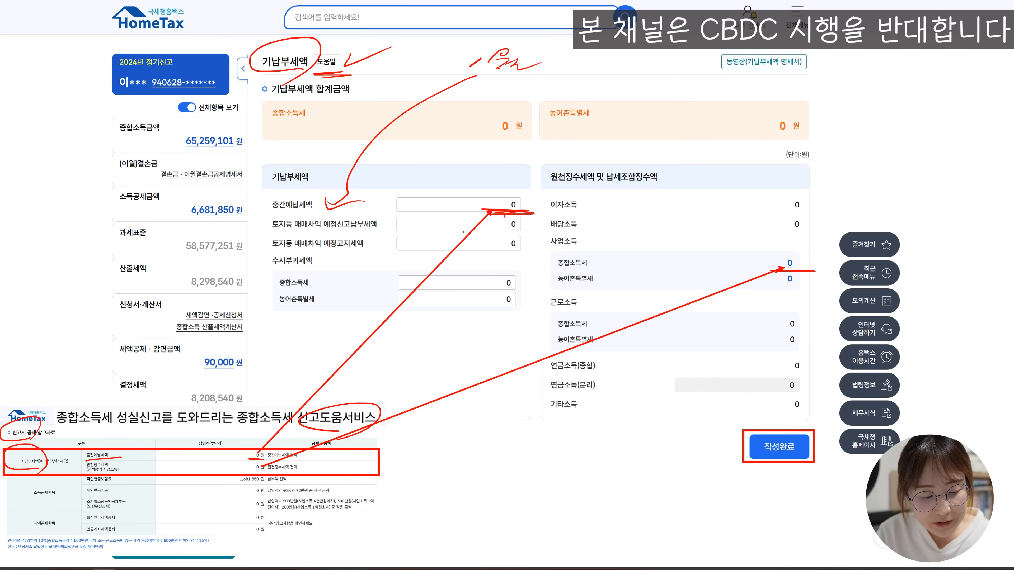
{"action": "left_click_drag", "start_coordinate": [104, 475], "coordinate": [118, 471]}
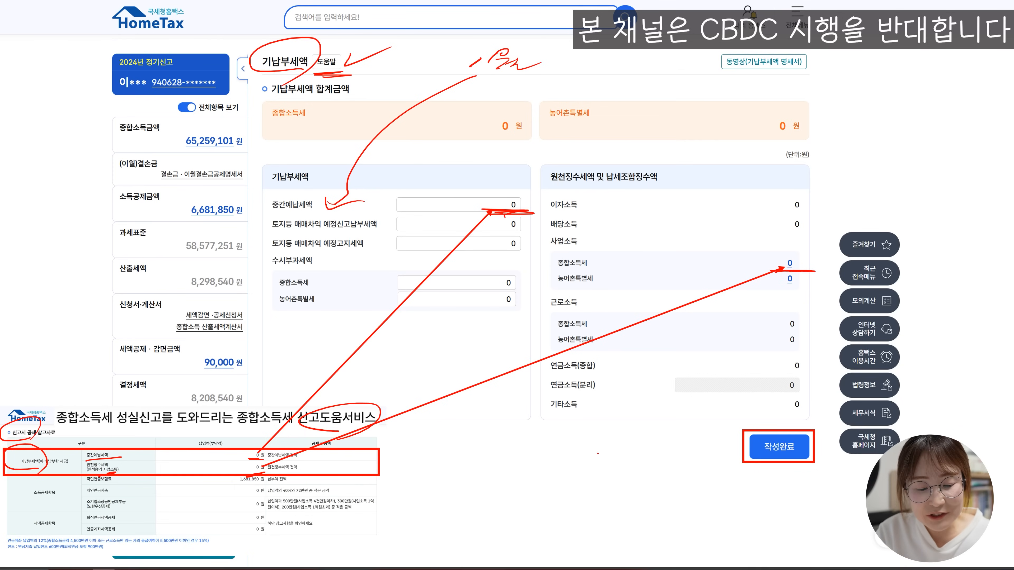
{"action": "left_click_drag", "start_coordinate": [791, 79], "coordinate": [734, 106]}
{"action": "left_click_drag", "start_coordinate": [727, 431], "coordinate": [771, 427]}
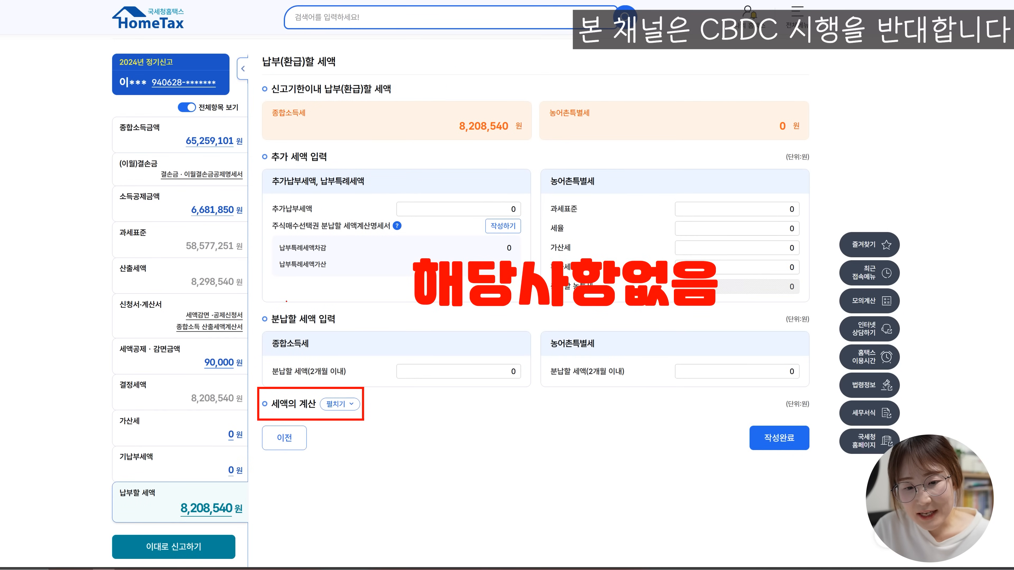
Step: On the 납부(환급)할 세액 slide, circle the heading and put a check mark beside 세액의 계산 펼치기
{"action": "left_click_drag", "start_coordinate": [330, 57], "coordinate": [293, 91]}
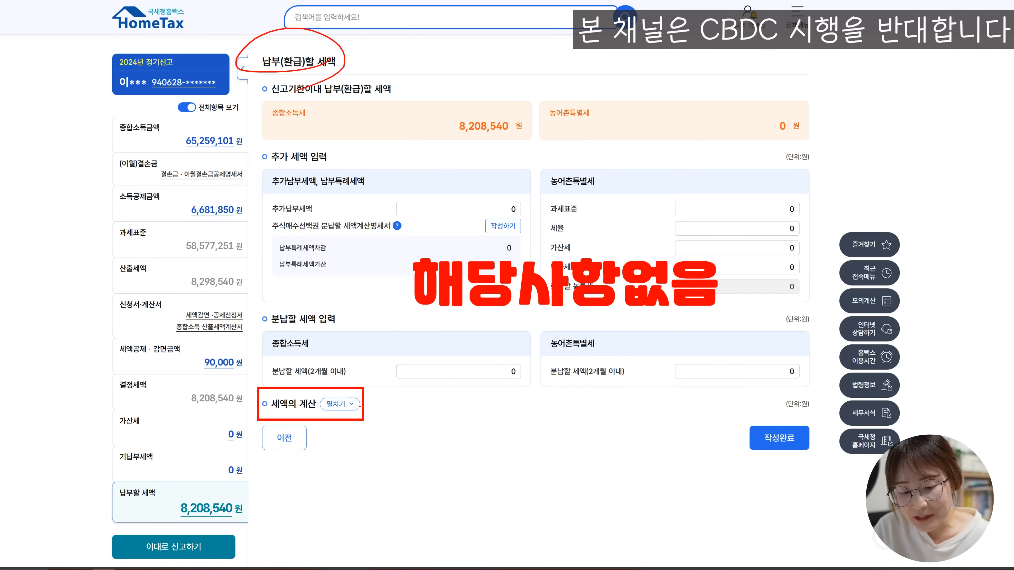
{"action": "left_click_drag", "start_coordinate": [363, 413], "coordinate": [412, 385]}
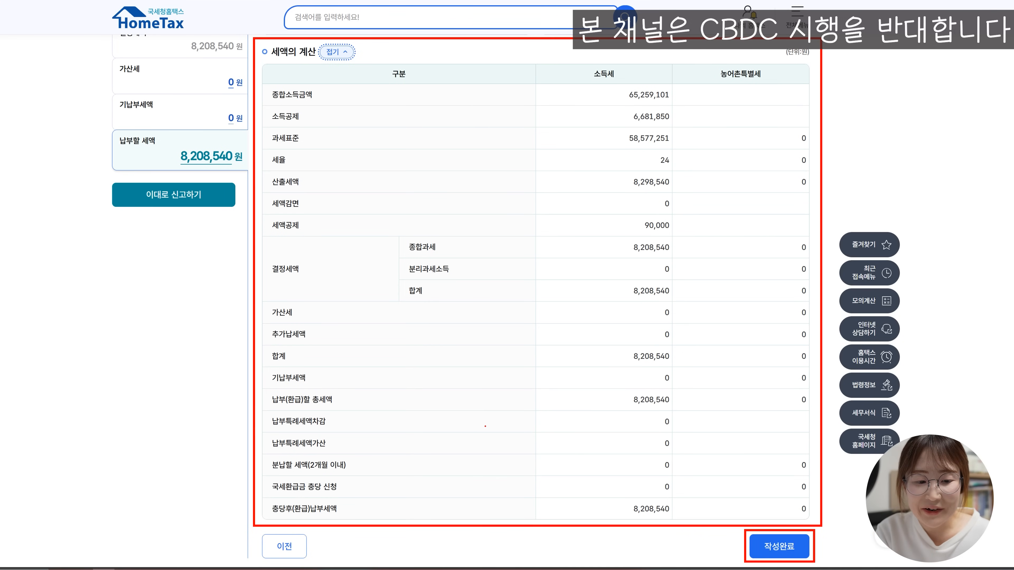
Step: On the 세액의 계산 slide, circle 종합소득금액 and its amount, and handwrite 매출액 − 필요경비 beside it
{"action": "mouse_move", "coordinate": [319, 97]}
{"action": "left_mouse_down"}
{"action": "mouse_move", "coordinate": [255, 100]}
{"action": "mouse_move", "coordinate": [313, 105]}
{"action": "left_mouse_up"}
{"action": "mouse_move", "coordinate": [640, 99]}
{"action": "left_mouse_down"}
{"action": "mouse_move", "coordinate": [605, 103]}
{"action": "mouse_move", "coordinate": [645, 107]}
{"action": "left_mouse_up"}
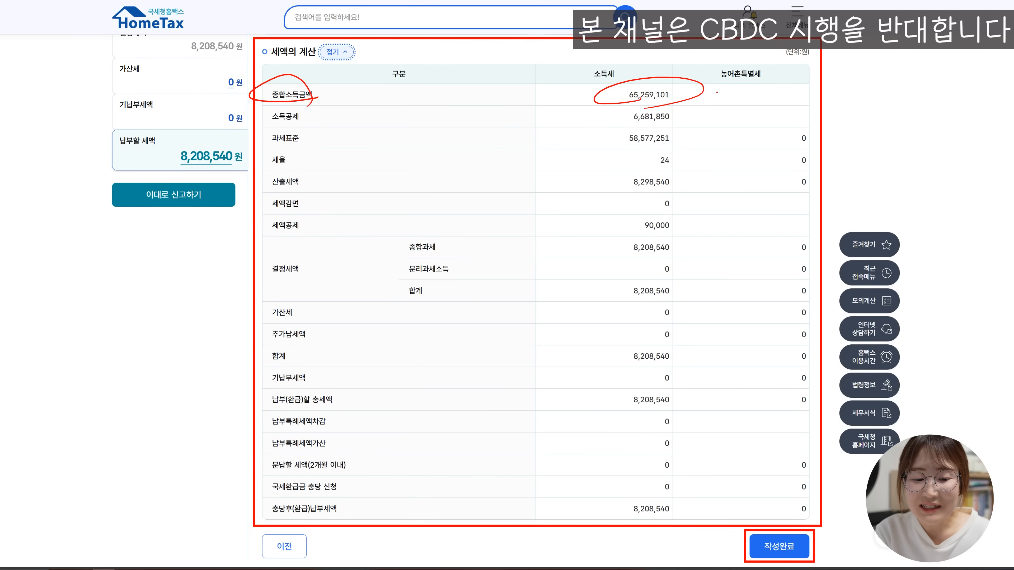
{"action": "mouse_move", "coordinate": [717, 91]}
{"action": "left_mouse_down"}
{"action": "mouse_move", "coordinate": [856, 97]}
{"action": "mouse_move", "coordinate": [914, 82]}
{"action": "mouse_move", "coordinate": [936, 86]}
{"action": "mouse_move", "coordinate": [957, 111]}
{"action": "left_mouse_up"}
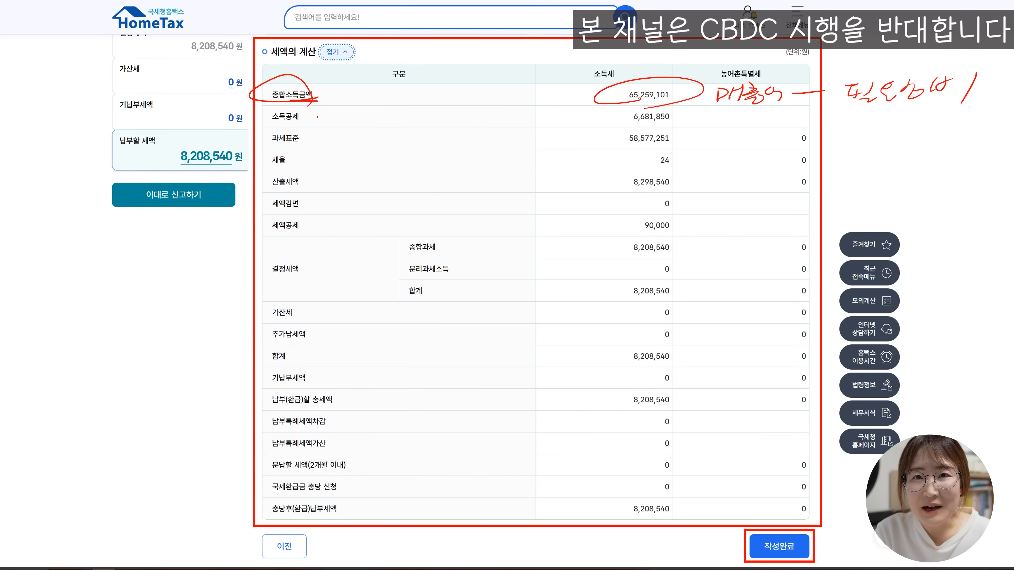
Step: Circle 소득공제, underline its amount, and handwrite 국민연금 + 인적공제 + 소기업소상공인 beside the row
{"action": "left_click_drag", "start_coordinate": [304, 122], "coordinate": [322, 118]}
{"action": "left_click_drag", "start_coordinate": [612, 126], "coordinate": [682, 126]}
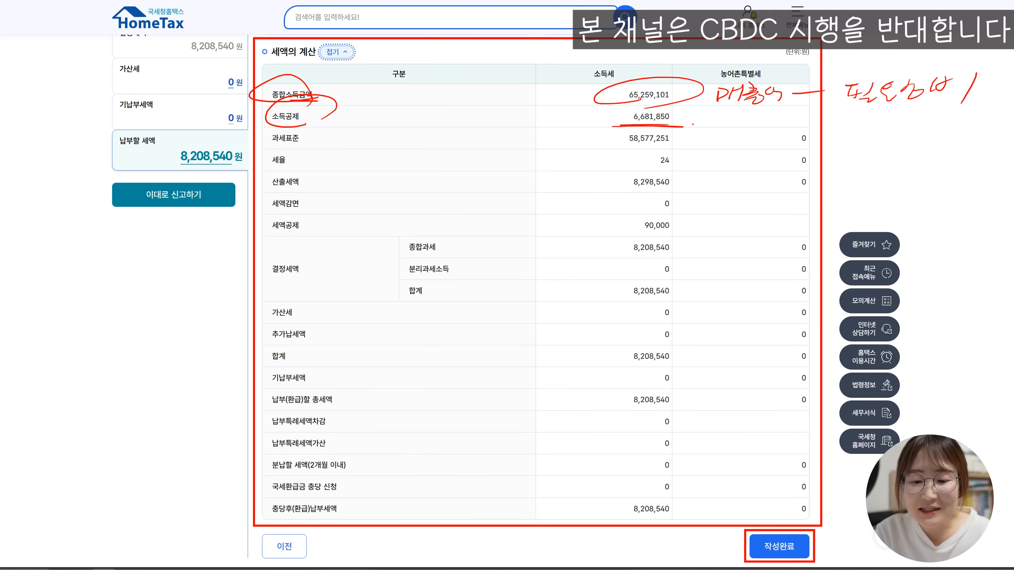
{"action": "left_click_drag", "start_coordinate": [688, 114], "coordinate": [708, 125]}
{"action": "left_click_drag", "start_coordinate": [715, 110], "coordinate": [725, 119]}
{"action": "left_click_drag", "start_coordinate": [731, 107], "coordinate": [733, 127]}
{"action": "left_click_drag", "start_coordinate": [735, 112], "coordinate": [742, 128]}
{"action": "mouse_move", "coordinate": [743, 129]}
{"action": "left_mouse_down"}
{"action": "mouse_move", "coordinate": [776, 130]}
{"action": "mouse_move", "coordinate": [798, 116]}
{"action": "mouse_move", "coordinate": [860, 129]}
{"action": "mouse_move", "coordinate": [911, 115]}
{"action": "left_mouse_up"}
{"action": "mouse_move", "coordinate": [902, 110]}
{"action": "left_mouse_down"}
{"action": "mouse_move", "coordinate": [899, 129]}
{"action": "mouse_move", "coordinate": [969, 118]}
{"action": "mouse_move", "coordinate": [1013, 129]}
{"action": "left_mouse_up"}
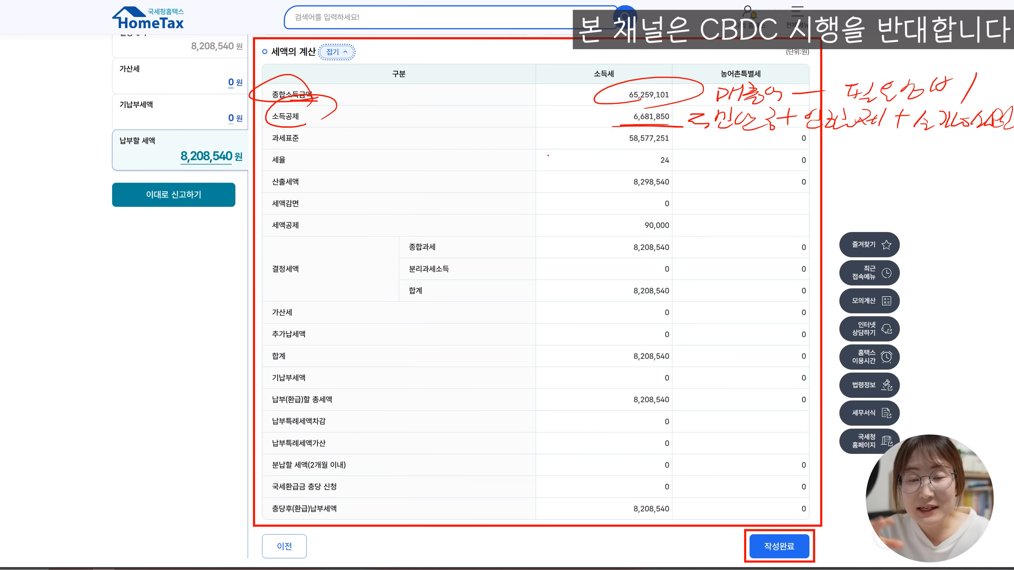
Step: Add a minus sign at 소득공제, circle the 과세표준 and 세율 values, write × between them, and underline the 산출세액 amount
{"action": "left_click_drag", "start_coordinate": [603, 113], "coordinate": [678, 133]}
{"action": "left_click_drag", "start_coordinate": [666, 171], "coordinate": [680, 154]}
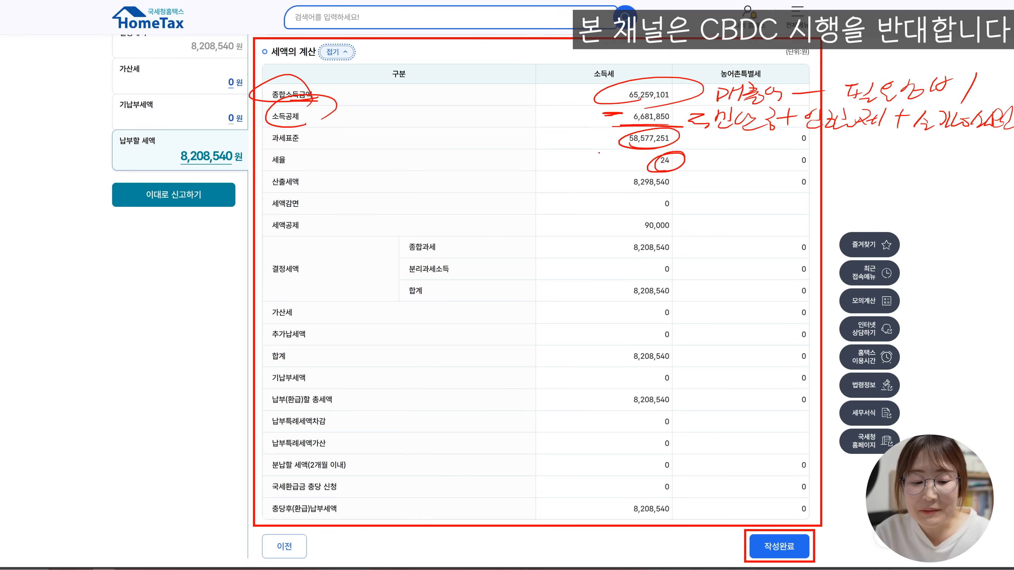
{"action": "left_click_drag", "start_coordinate": [587, 150], "coordinate": [610, 165]}
{"action": "left_click", "coordinate": [653, 202]}
{"action": "mouse_move", "coordinate": [611, 143]}
{"action": "left_mouse_down"}
{"action": "mouse_move", "coordinate": [587, 162]}
{"action": "mouse_move", "coordinate": [676, 192]}
{"action": "left_mouse_up"}
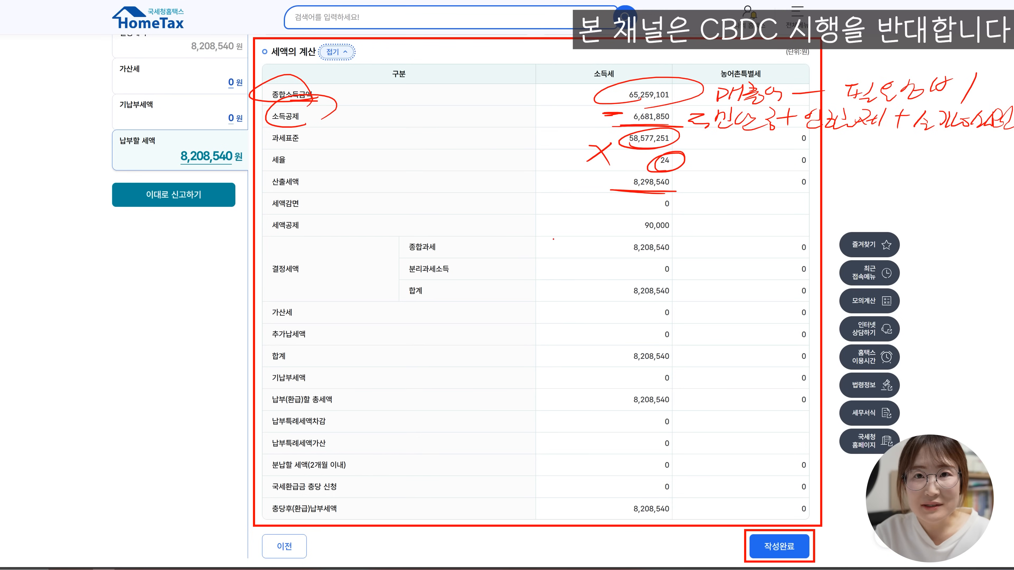
Step: Underline the 세액감면 and 세액공제 labels and their income tax amounts in the calculation table
{"action": "mouse_move", "coordinate": [658, 206]}
{"action": "left_mouse_down"}
{"action": "mouse_move", "coordinate": [671, 212]}
{"action": "mouse_move", "coordinate": [659, 211]}
{"action": "left_mouse_up"}
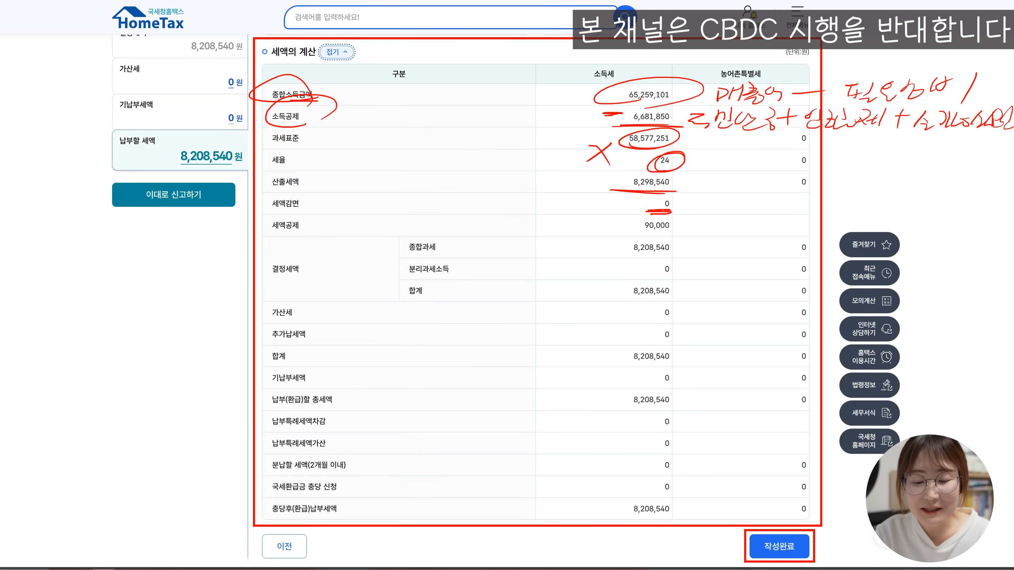
{"action": "mouse_move", "coordinate": [267, 212]}
{"action": "left_mouse_down"}
{"action": "mouse_move", "coordinate": [305, 211]}
{"action": "mouse_move", "coordinate": [281, 212]}
{"action": "mouse_move", "coordinate": [310, 239]}
{"action": "left_mouse_up"}
{"action": "left_click_drag", "start_coordinate": [624, 232], "coordinate": [677, 231]}
{"action": "left_click_drag", "start_coordinate": [677, 231], "coordinate": [633, 235]}
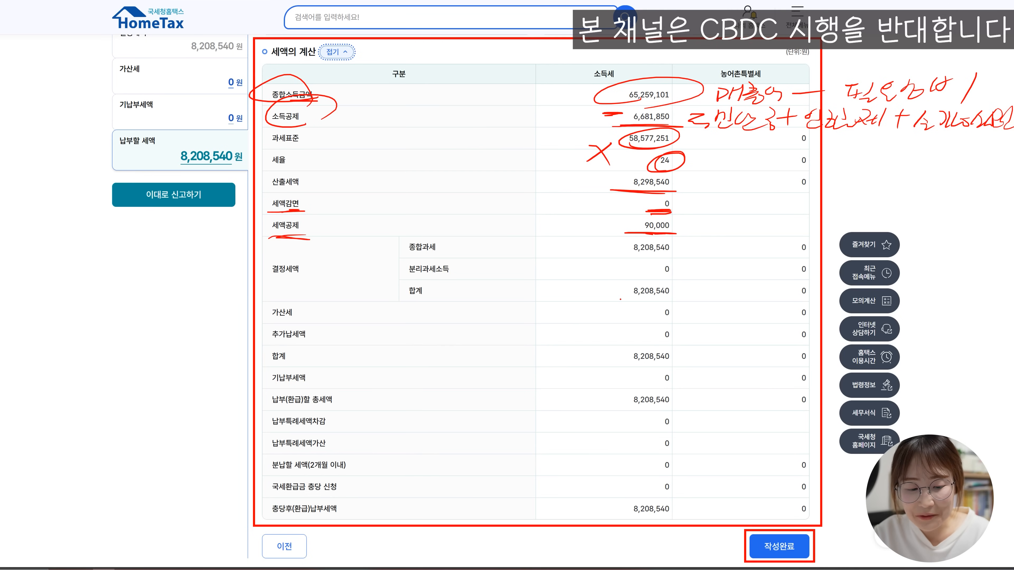
Step: Circle the 결정세액 합계 and 납부(환급)할 총세액 amounts, and put a check mark beside 작성완료
{"action": "mouse_move", "coordinate": [659, 301]}
{"action": "left_mouse_down"}
{"action": "mouse_move", "coordinate": [696, 285]}
{"action": "mouse_move", "coordinate": [619, 304]}
{"action": "left_mouse_up"}
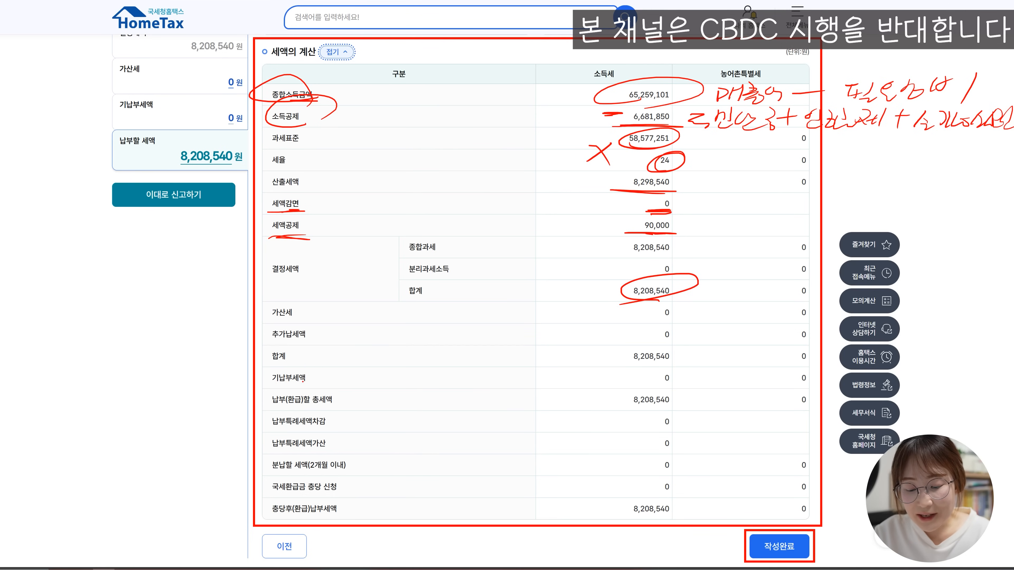
{"action": "left_click_drag", "start_coordinate": [681, 406], "coordinate": [648, 421]}
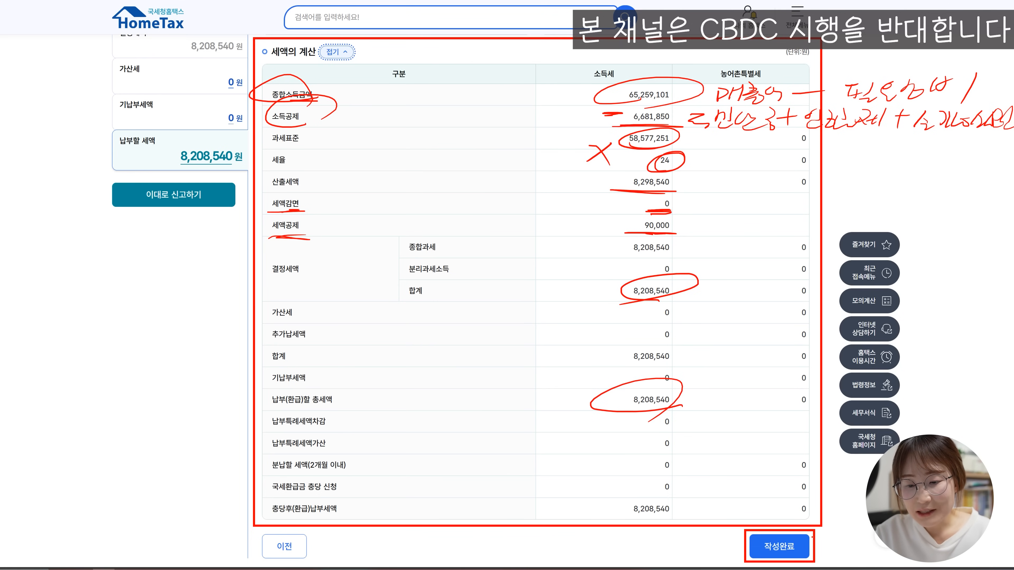
{"action": "left_click_drag", "start_coordinate": [816, 542], "coordinate": [856, 526]}
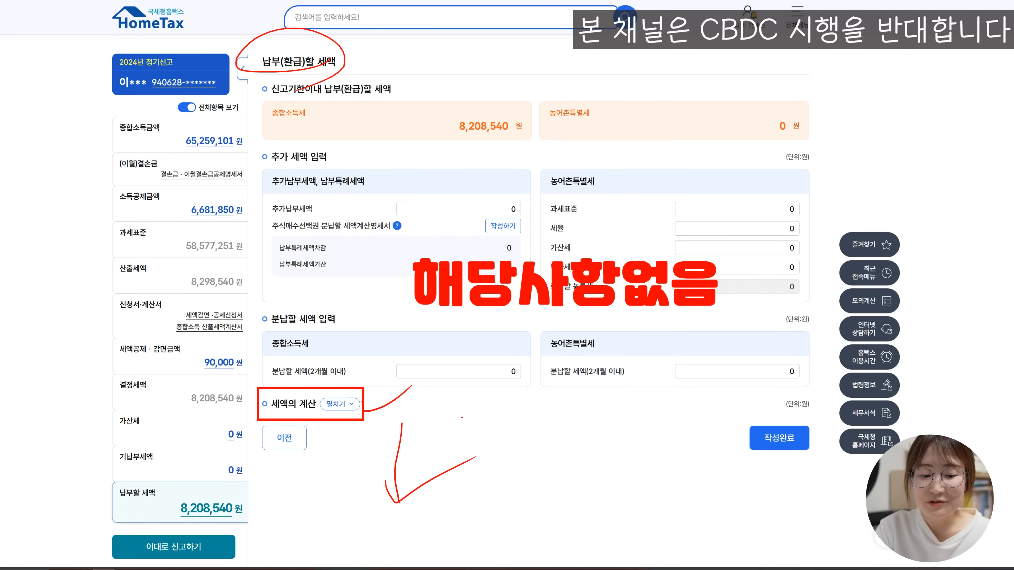
Step: Back on the 납부(환급)할 세액 slide, handwrite notes in the blank area below 세액의 계산 beside the drawn arrow
{"action": "mouse_move", "coordinate": [444, 412]}
{"action": "left_mouse_down"}
{"action": "mouse_move", "coordinate": [467, 440]}
{"action": "mouse_move", "coordinate": [485, 418]}
{"action": "mouse_move", "coordinate": [495, 447]}
{"action": "mouse_move", "coordinate": [500, 434]}
{"action": "left_mouse_up"}
{"action": "mouse_move", "coordinate": [516, 457]}
{"action": "left_mouse_down"}
{"action": "mouse_move", "coordinate": [482, 462]}
{"action": "mouse_move", "coordinate": [519, 444]}
{"action": "left_mouse_up"}
{"action": "mouse_move", "coordinate": [501, 457]}
{"action": "left_mouse_down"}
{"action": "mouse_move", "coordinate": [462, 480]}
{"action": "mouse_move", "coordinate": [535, 507]}
{"action": "mouse_move", "coordinate": [571, 508]}
{"action": "mouse_move", "coordinate": [651, 481]}
{"action": "mouse_move", "coordinate": [669, 501]}
{"action": "mouse_move", "coordinate": [712, 481]}
{"action": "left_mouse_up"}
{"action": "mouse_move", "coordinate": [475, 530]}
{"action": "left_mouse_down"}
{"action": "mouse_move", "coordinate": [691, 503]}
{"action": "mouse_move", "coordinate": [721, 488]}
{"action": "mouse_move", "coordinate": [730, 506]}
{"action": "mouse_move", "coordinate": [768, 495]}
{"action": "mouse_move", "coordinate": [790, 504]}
{"action": "left_mouse_up"}
{"action": "left_click_drag", "start_coordinate": [703, 518], "coordinate": [836, 509]}
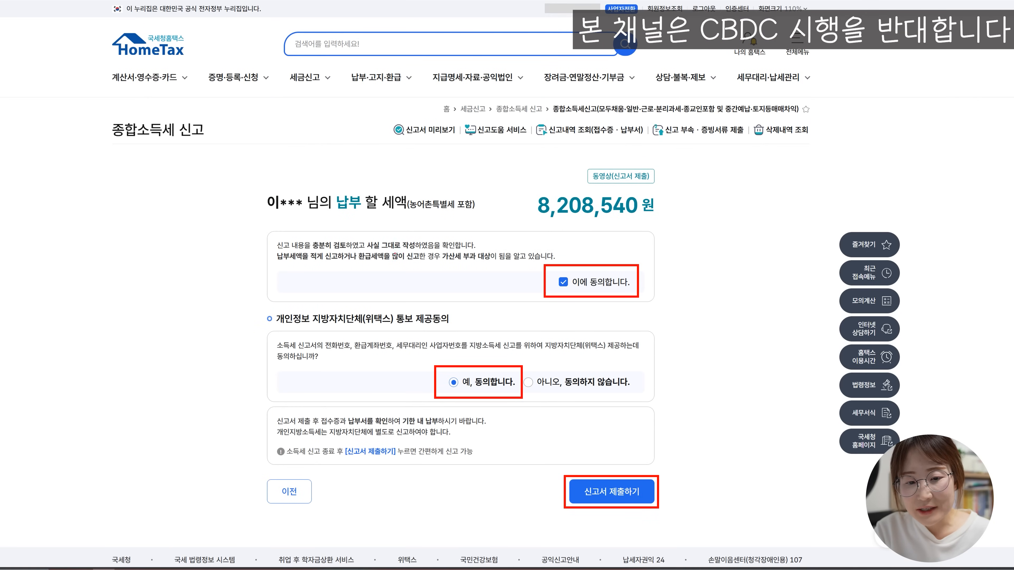
Step: On the submission slide, underline the tax payable, circle the 이에 동의합니다 and 예, 동의합니다 choices, and check-mark 신고서 제출하기
{"action": "left_click_drag", "start_coordinate": [538, 225], "coordinate": [668, 225]}
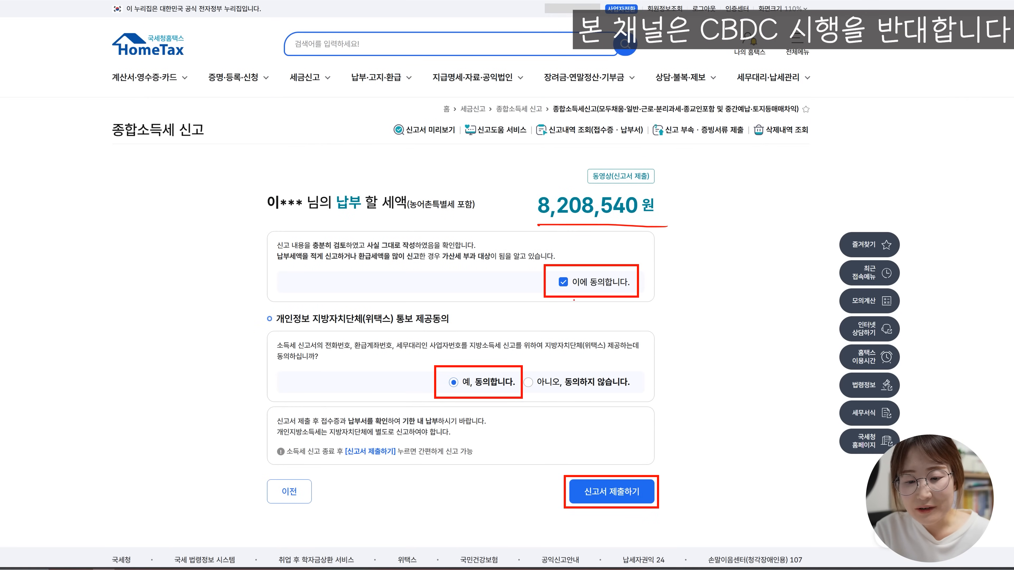
{"action": "left_click_drag", "start_coordinate": [569, 293], "coordinate": [547, 301]}
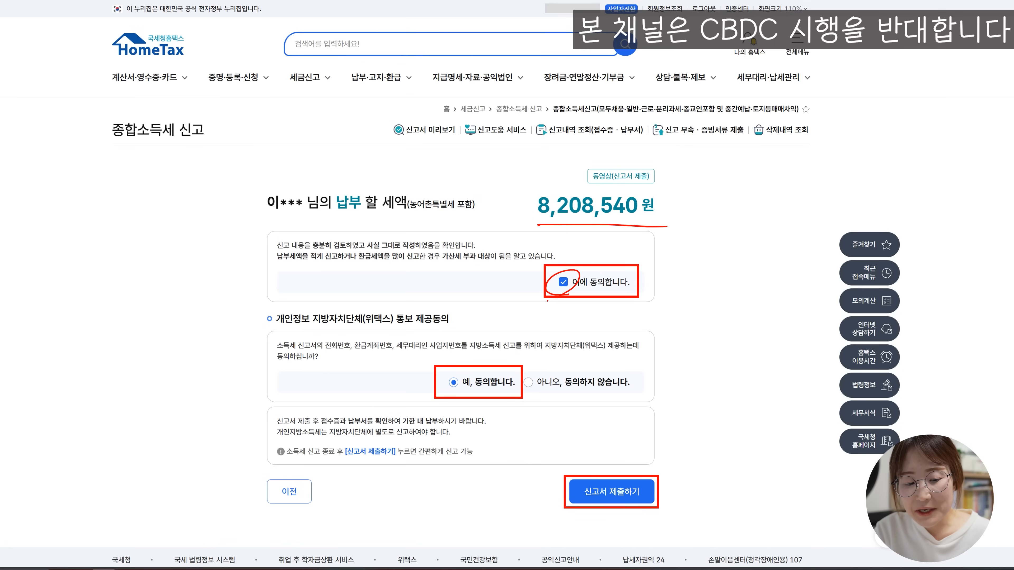
{"action": "mouse_move", "coordinate": [442, 405]}
{"action": "left_mouse_down"}
{"action": "mouse_move", "coordinate": [430, 390]}
{"action": "mouse_move", "coordinate": [458, 399]}
{"action": "left_mouse_up"}
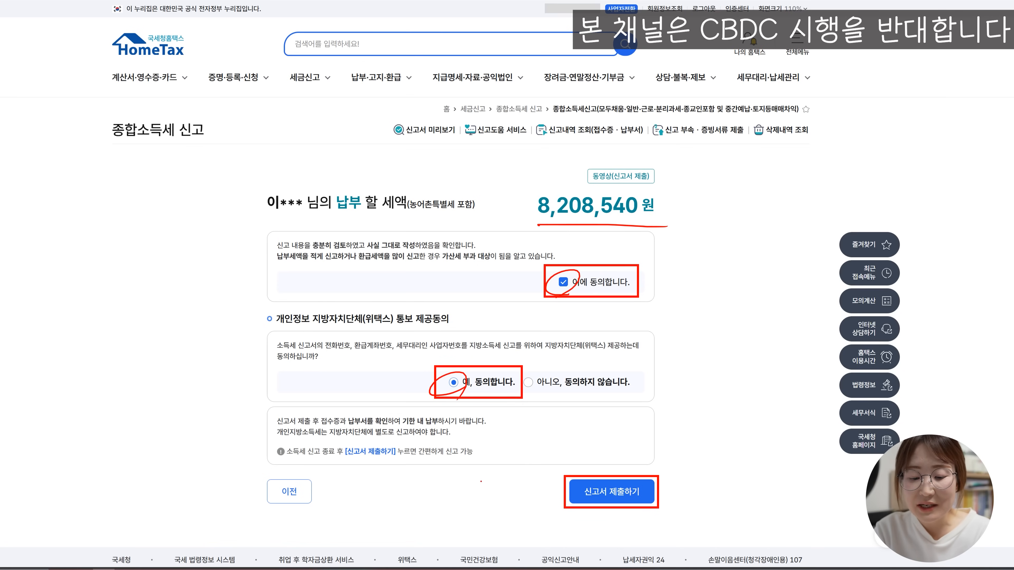
{"action": "left_click_drag", "start_coordinate": [686, 478], "coordinate": [753, 465]}
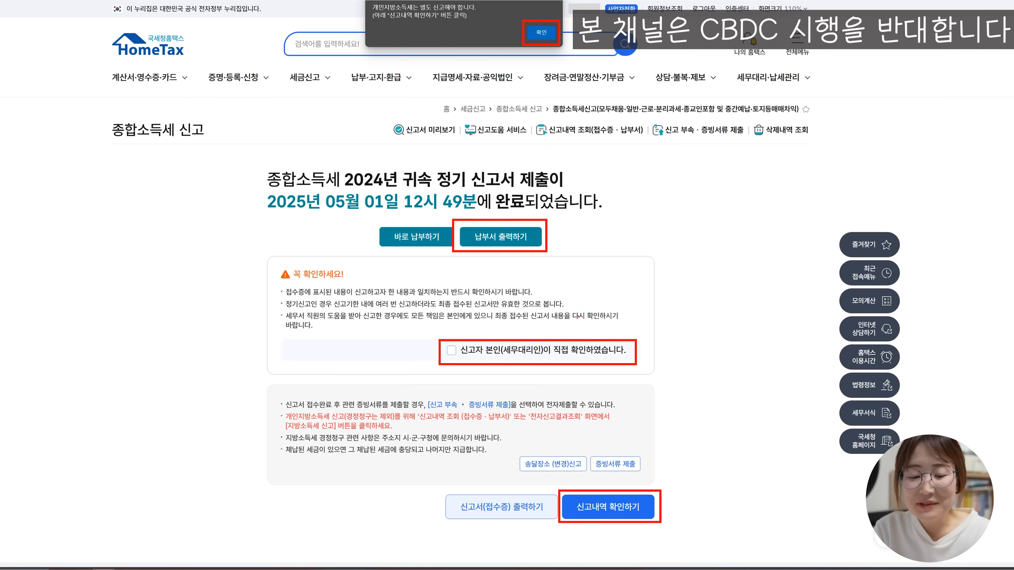
Step: On the submission-complete slide, mark 완료, underline 바로 납부하기 and 납부서 출력하기, and mark the local income tax notice with its 확인
{"action": "mouse_move", "coordinate": [374, 187]}
{"action": "left_mouse_down"}
{"action": "mouse_move", "coordinate": [541, 185]}
{"action": "mouse_move", "coordinate": [440, 219]}
{"action": "left_mouse_up"}
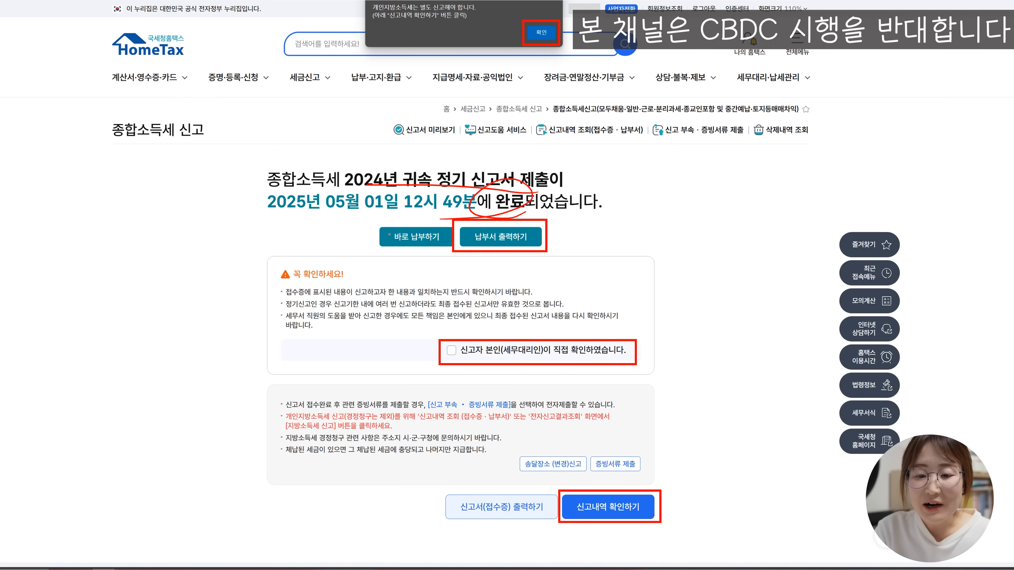
{"action": "left_click_drag", "start_coordinate": [386, 247], "coordinate": [521, 243]}
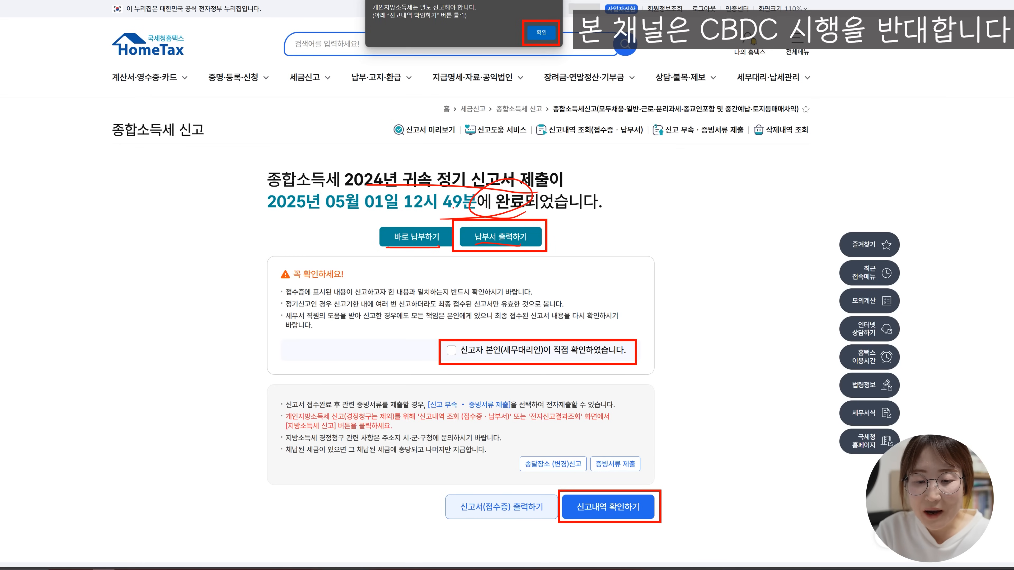
{"action": "left_click_drag", "start_coordinate": [455, 8], "coordinate": [370, 7]}
{"action": "left_click_drag", "start_coordinate": [572, 20], "coordinate": [621, 23]}
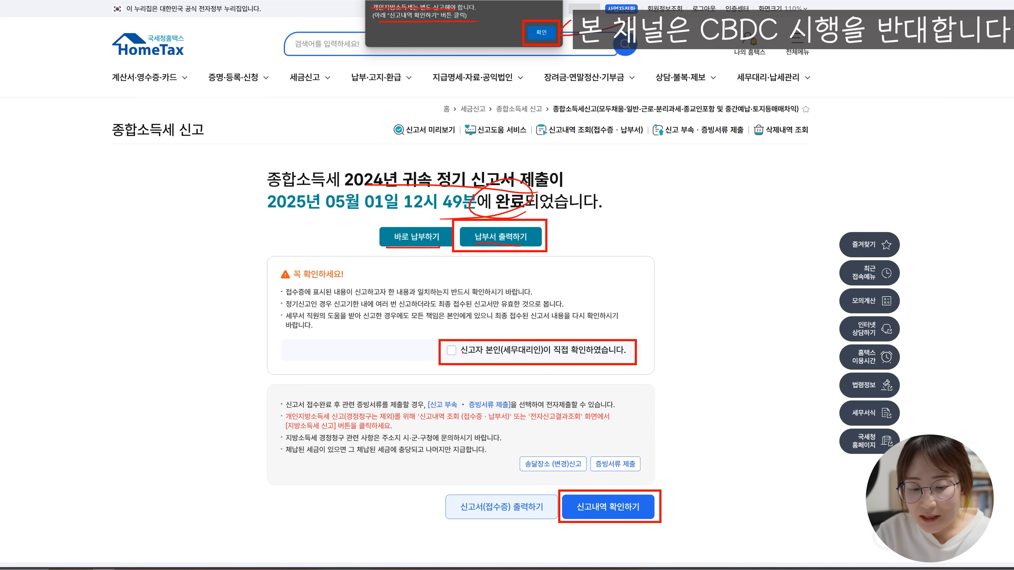
Step: Underline and check-mark the 신고자 본인(세무대리인)이 직접 확인하였습니다 box, and mark 신고내역 확인하기
{"action": "left_click_drag", "start_coordinate": [478, 358], "coordinate": [627, 354]}
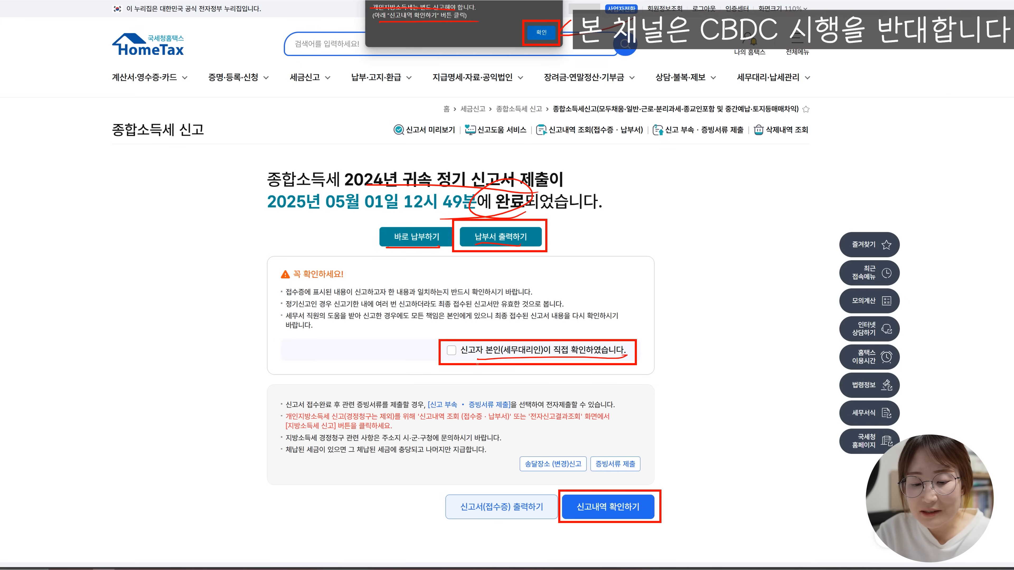
{"action": "left_click_drag", "start_coordinate": [450, 341], "coordinate": [508, 320]}
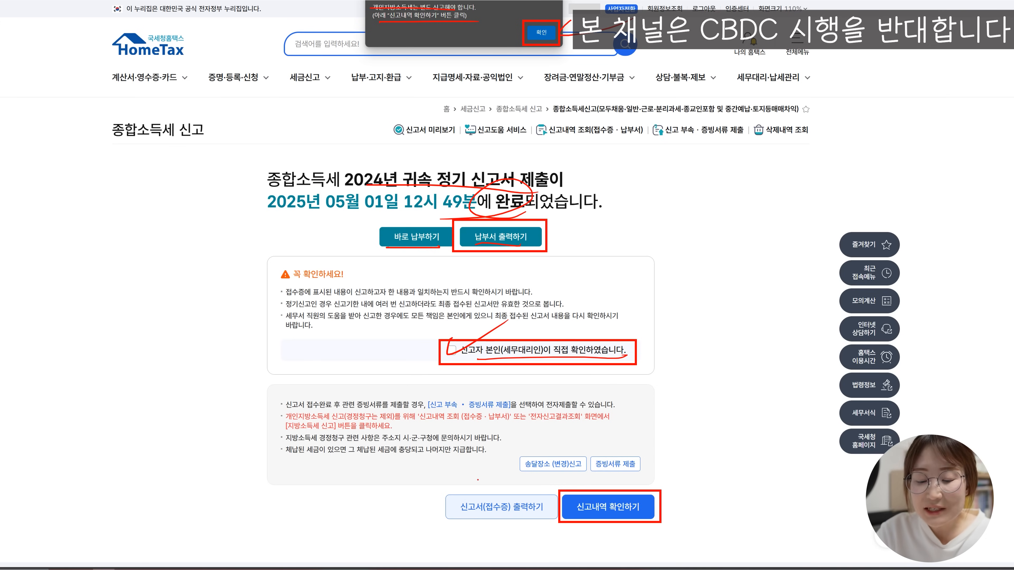
{"action": "mouse_move", "coordinate": [582, 516]}
{"action": "left_mouse_down"}
{"action": "mouse_move", "coordinate": [675, 515]}
{"action": "mouse_move", "coordinate": [738, 490]}
{"action": "left_mouse_up"}
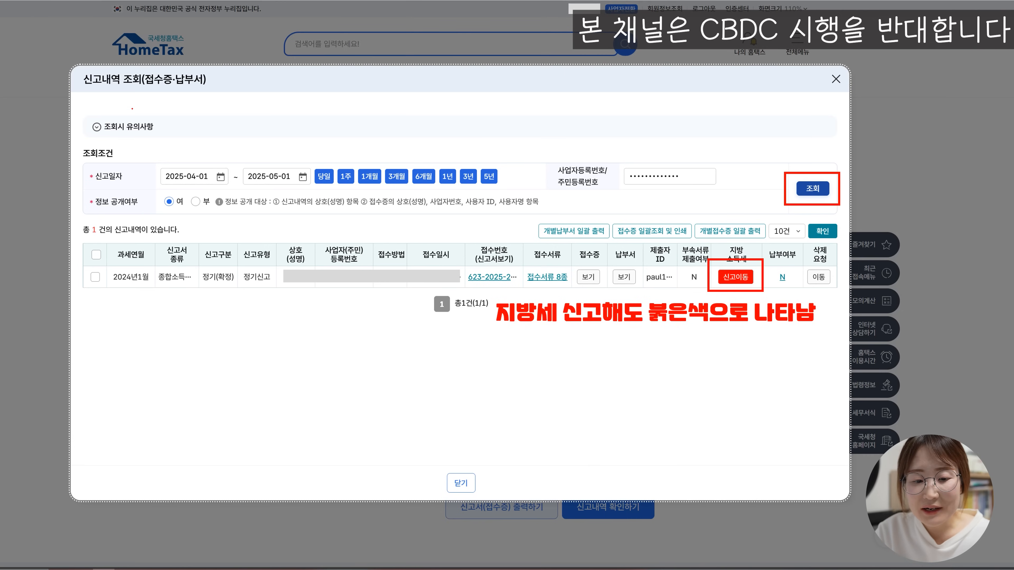
Step: On the 신고내역 조회 slide, circle the title, check-mark 조회, underline the return's row, circle its 접수번호 and underline 접수증 보기
{"action": "mouse_move", "coordinate": [171, 91]}
{"action": "left_mouse_down"}
{"action": "mouse_move", "coordinate": [119, 96]}
{"action": "mouse_move", "coordinate": [126, 135]}
{"action": "left_mouse_up"}
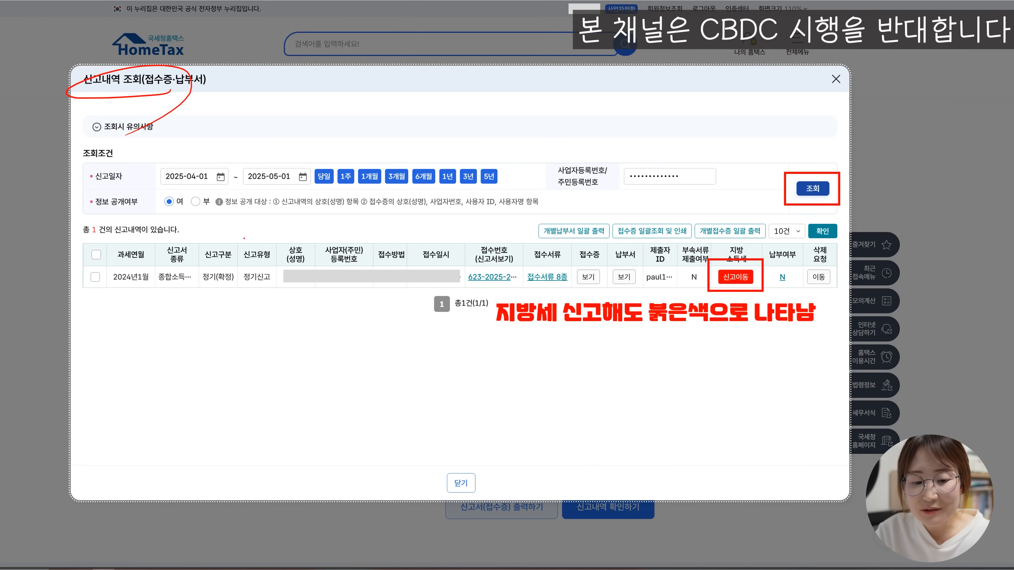
{"action": "left_click_drag", "start_coordinate": [754, 177], "coordinate": [820, 164]}
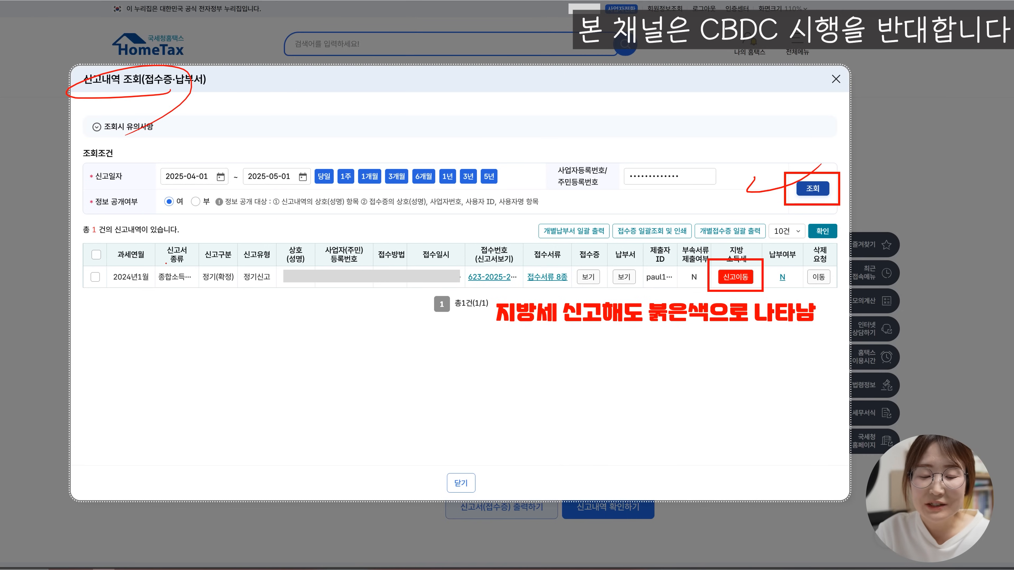
{"action": "mouse_move", "coordinate": [111, 295]}
{"action": "left_mouse_down"}
{"action": "mouse_move", "coordinate": [429, 304]}
{"action": "mouse_move", "coordinate": [804, 294]}
{"action": "left_mouse_up"}
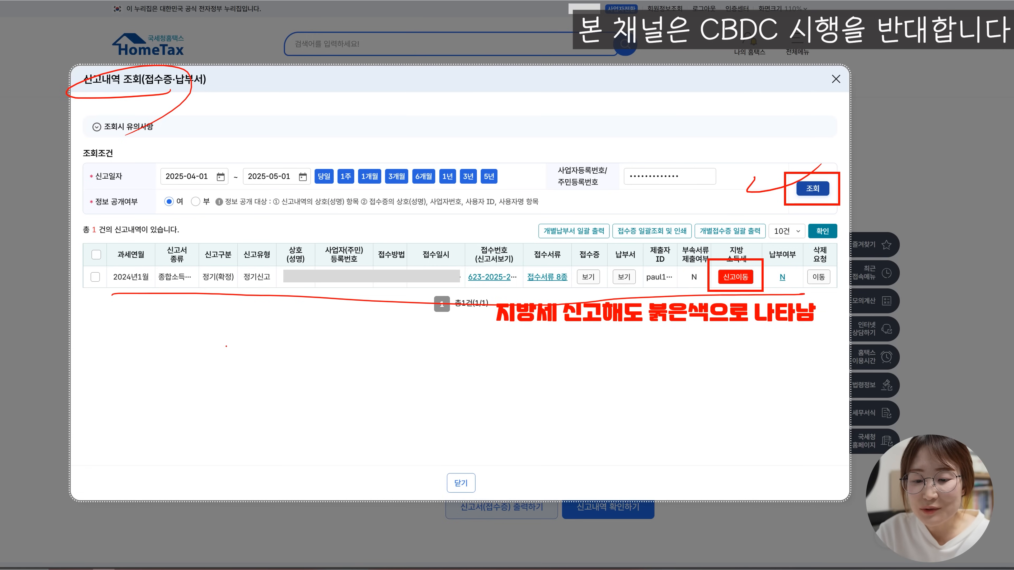
{"action": "mouse_move", "coordinate": [512, 282]}
{"action": "left_mouse_down"}
{"action": "mouse_move", "coordinate": [522, 274]}
{"action": "mouse_move", "coordinate": [464, 294]}
{"action": "left_mouse_up"}
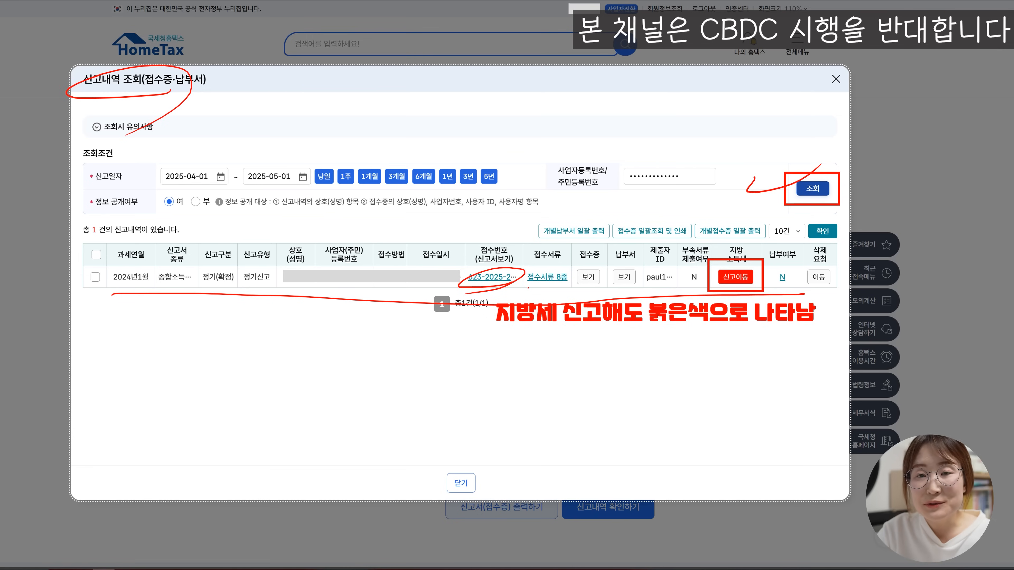
{"action": "left_click_drag", "start_coordinate": [572, 287], "coordinate": [610, 287]}
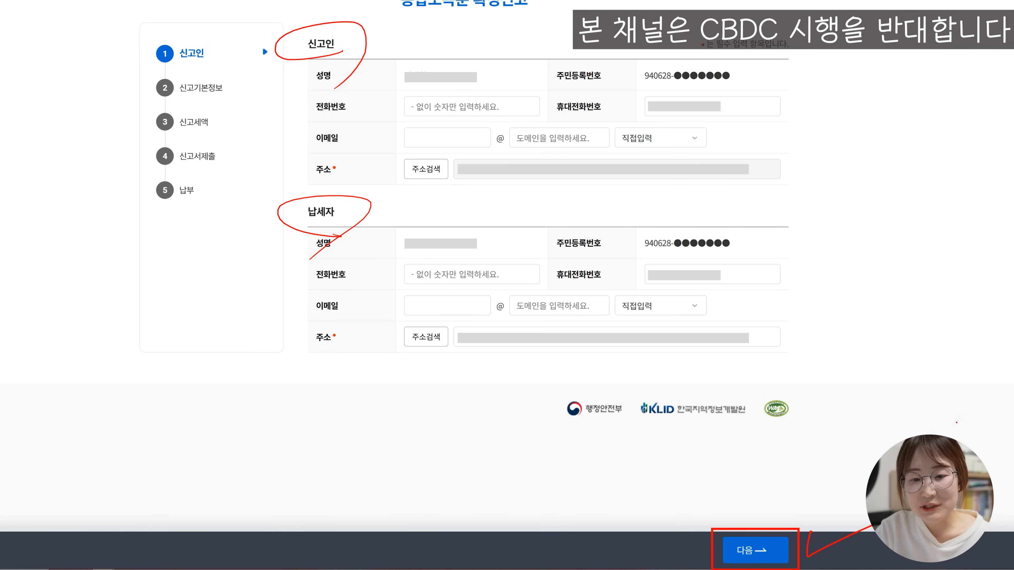
Step: On the 신고기본정보 slide, underline 정기신고, the 귀속연도 2024, and doubly underline 간편장부 and 간편장부대상자
{"action": "left_click", "coordinate": [755, 550]}
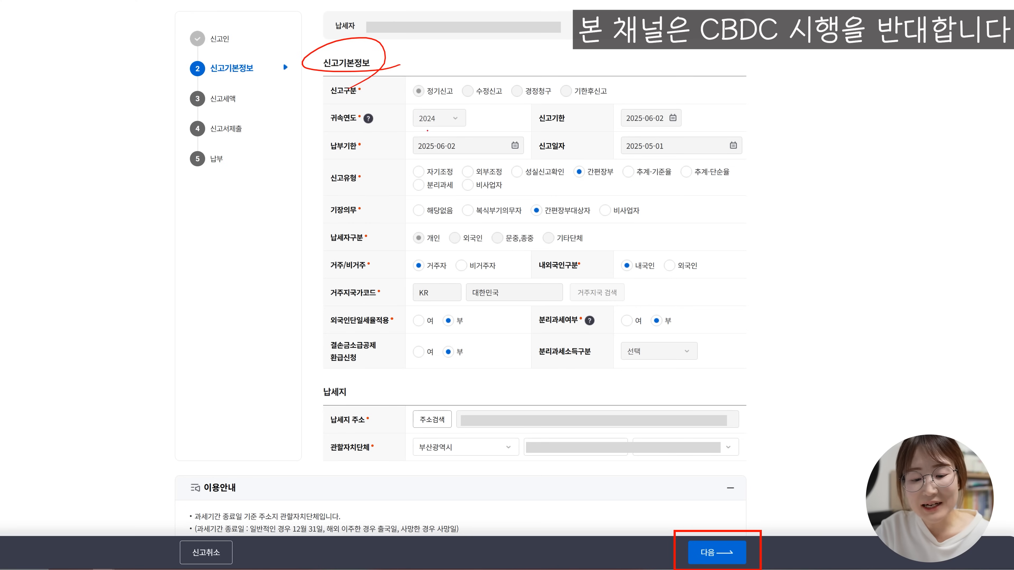
{"action": "left_click_drag", "start_coordinate": [409, 97], "coordinate": [460, 96]}
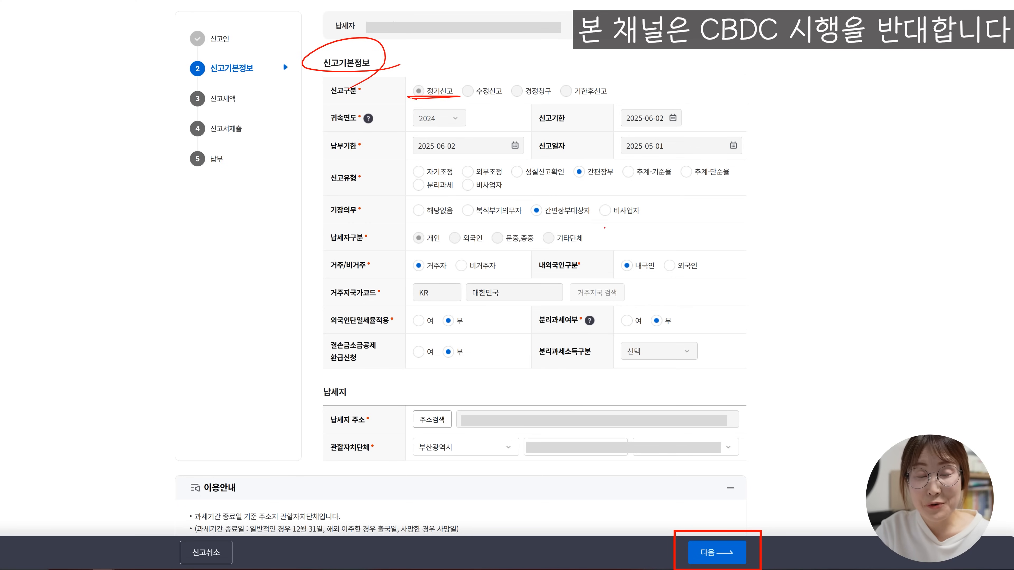
{"action": "mouse_move", "coordinate": [575, 179]}
{"action": "left_mouse_down"}
{"action": "mouse_move", "coordinate": [623, 180]}
{"action": "mouse_move", "coordinate": [603, 179]}
{"action": "left_mouse_up"}
{"action": "mouse_move", "coordinate": [545, 220]}
{"action": "left_mouse_down"}
{"action": "mouse_move", "coordinate": [599, 217]}
{"action": "mouse_move", "coordinate": [580, 218]}
{"action": "left_mouse_up"}
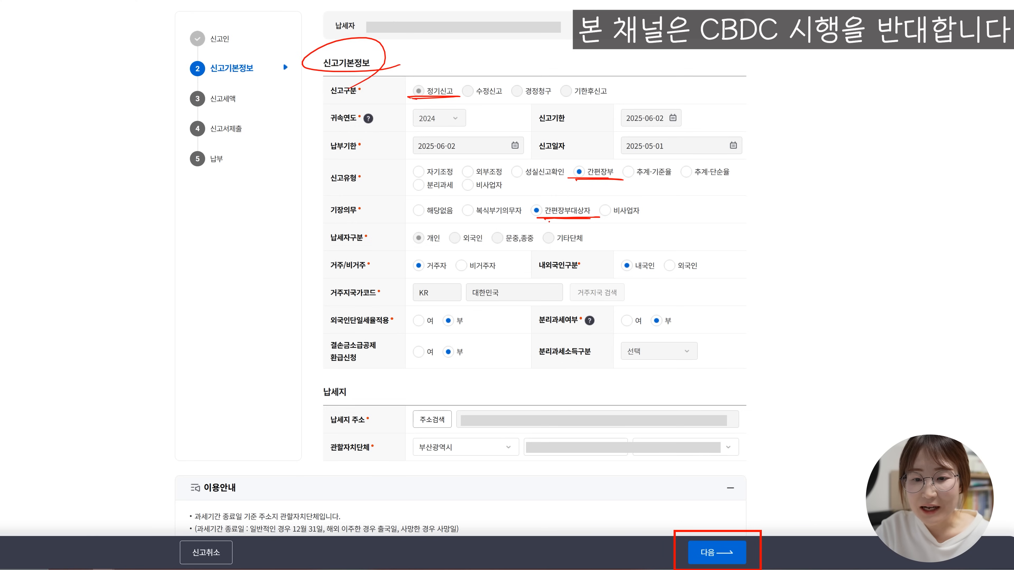
{"action": "left_click_drag", "start_coordinate": [421, 124], "coordinate": [456, 125]}
{"action": "left_click_drag", "start_coordinate": [576, 182], "coordinate": [619, 183]}
{"action": "mouse_move", "coordinate": [533, 221]}
{"action": "left_mouse_down"}
{"action": "mouse_move", "coordinate": [592, 222]}
{"action": "mouse_move", "coordinate": [580, 224]}
{"action": "left_mouse_up"}
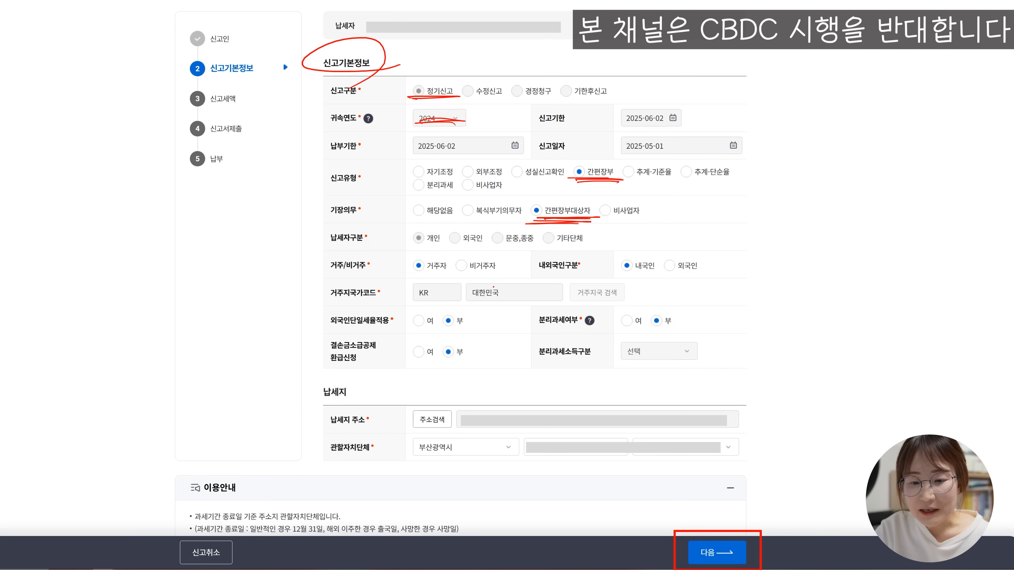
{"action": "left_click_drag", "start_coordinate": [412, 246], "coordinate": [415, 250]}
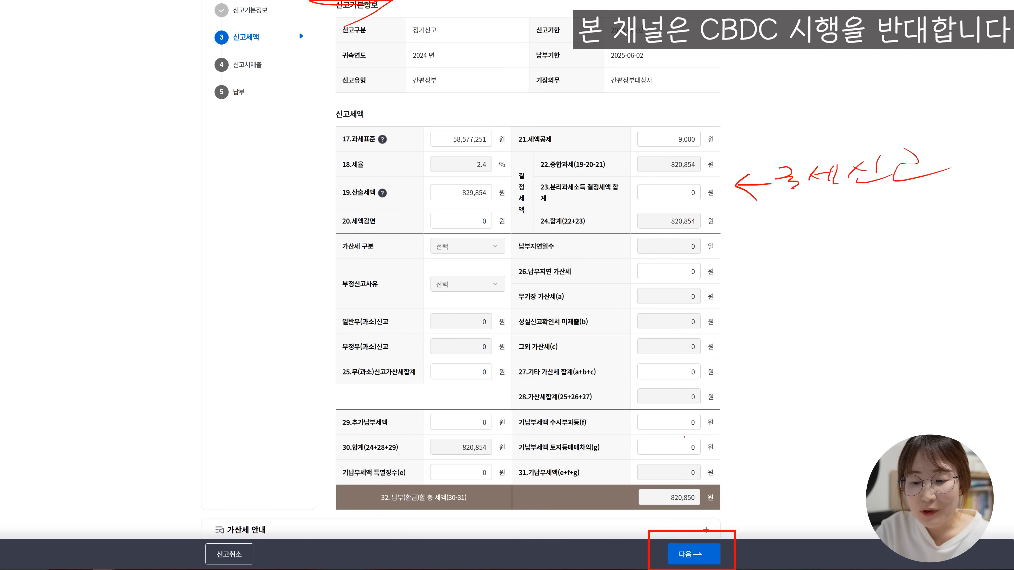
Step: On the 신고세액 slide, circle the 납부(환급)할 총 세액 amount and the 31.기납부세액(e+f+g) label, and draw an arrow pointing to the total
{"action": "mouse_move", "coordinate": [686, 506]}
{"action": "left_mouse_down"}
{"action": "mouse_move", "coordinate": [674, 478]}
{"action": "mouse_move", "coordinate": [704, 504]}
{"action": "mouse_move", "coordinate": [645, 524]}
{"action": "left_mouse_up"}
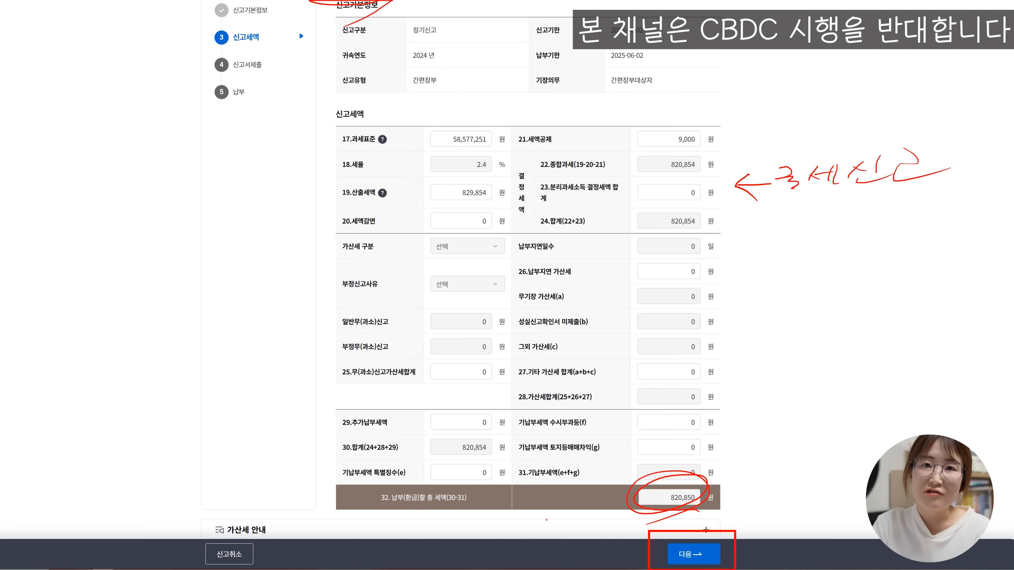
{"action": "mouse_move", "coordinate": [584, 473]}
{"action": "left_mouse_down"}
{"action": "mouse_move", "coordinate": [592, 457]}
{"action": "mouse_move", "coordinate": [526, 489]}
{"action": "left_mouse_up"}
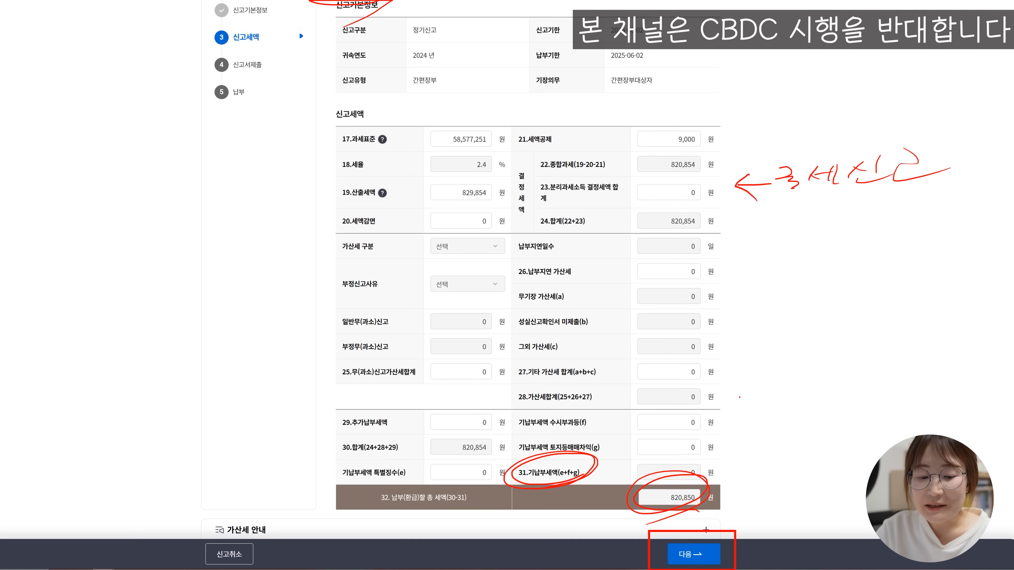
{"action": "mouse_move", "coordinate": [723, 495]}
{"action": "left_mouse_down"}
{"action": "mouse_move", "coordinate": [752, 490]}
{"action": "mouse_move", "coordinate": [733, 501]}
{"action": "left_mouse_up"}
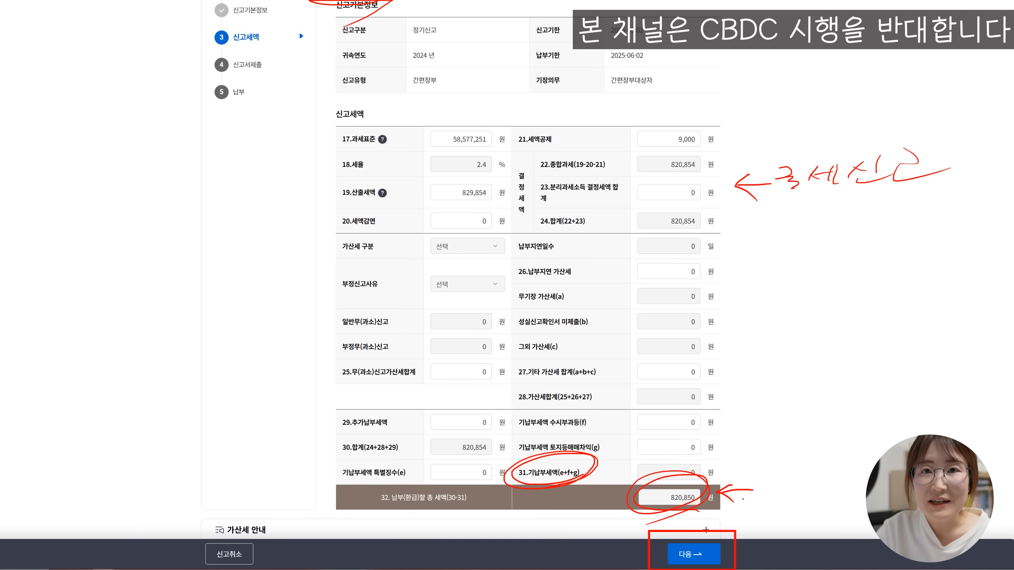